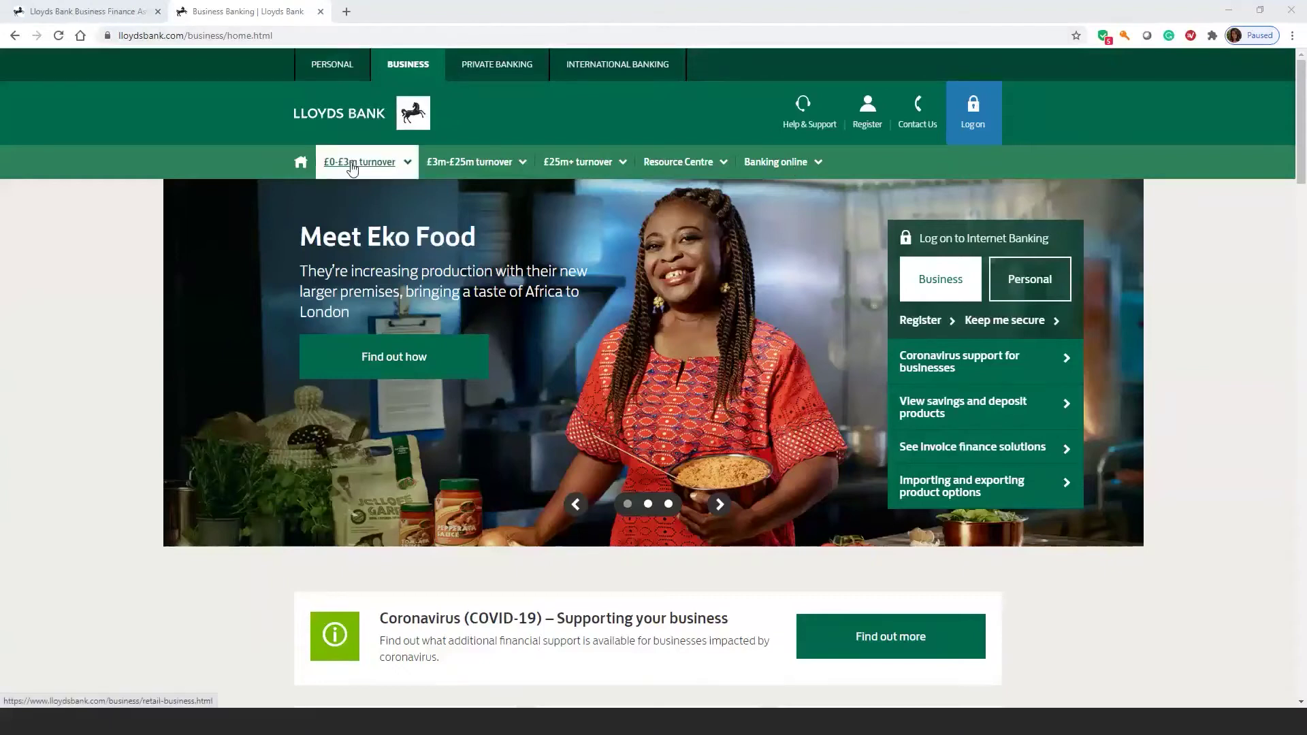
- Open the Business Finance Assistant log-on page via Accountancy software, then switch back to the dashboard tab
mouse_move(378, 167)
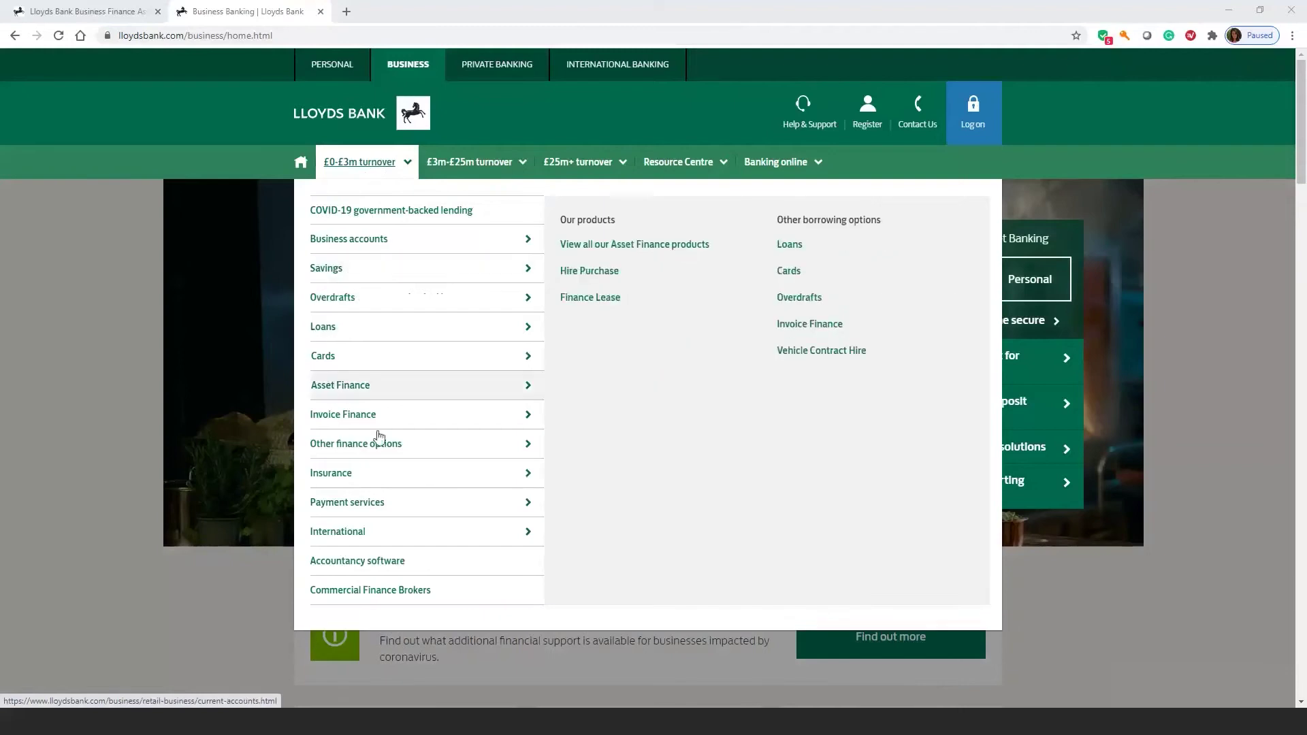
click(378, 562)
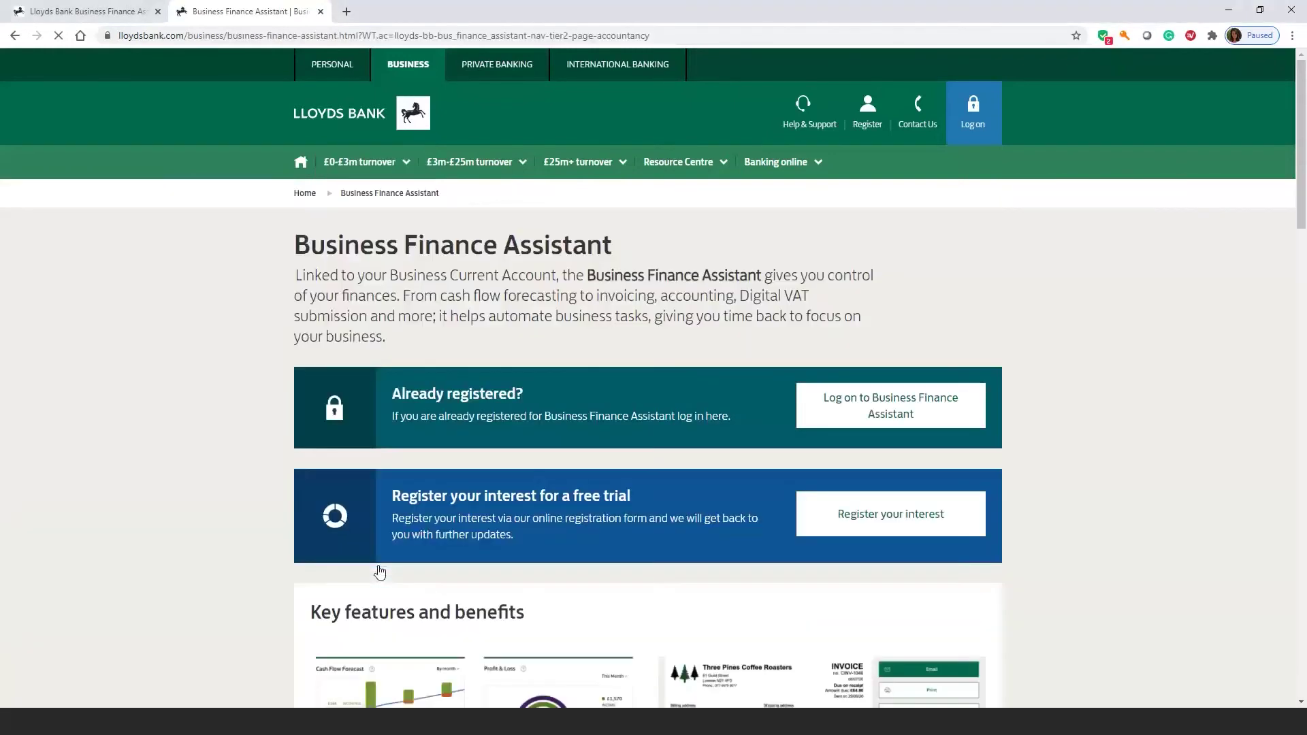
click(859, 418)
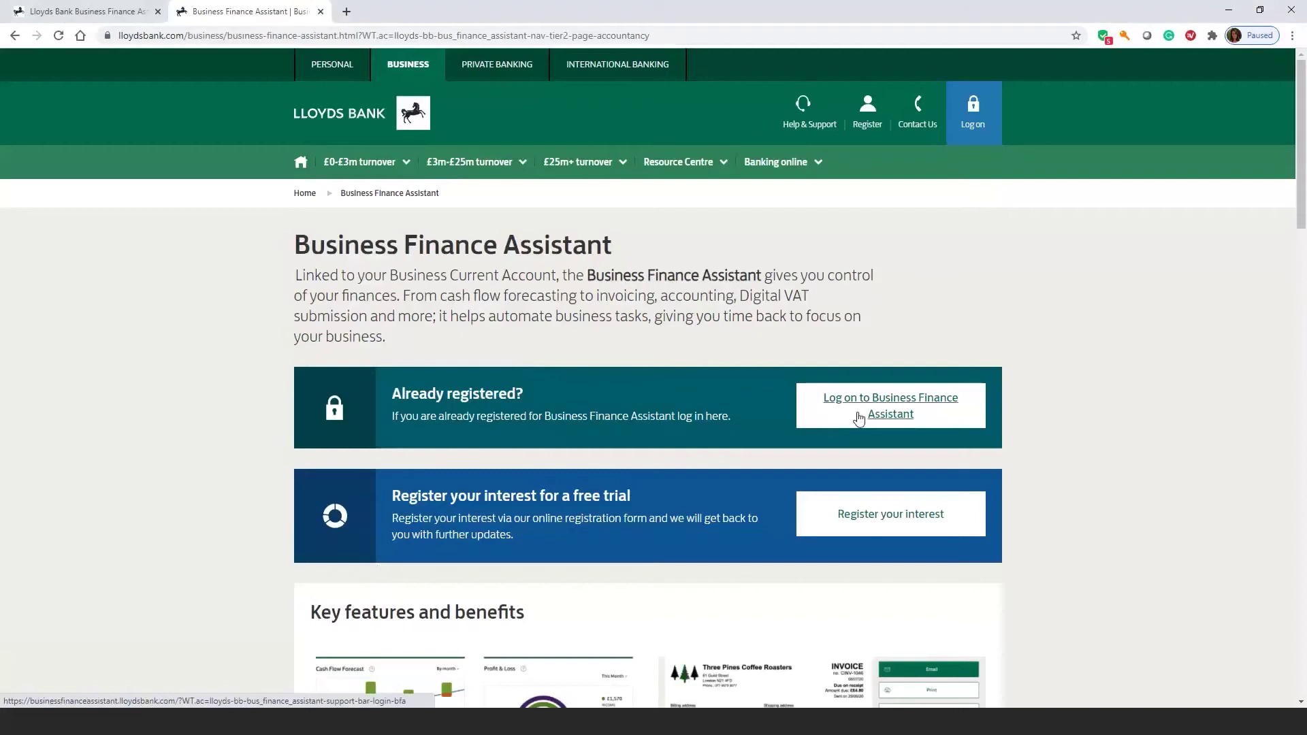
click(860, 417)
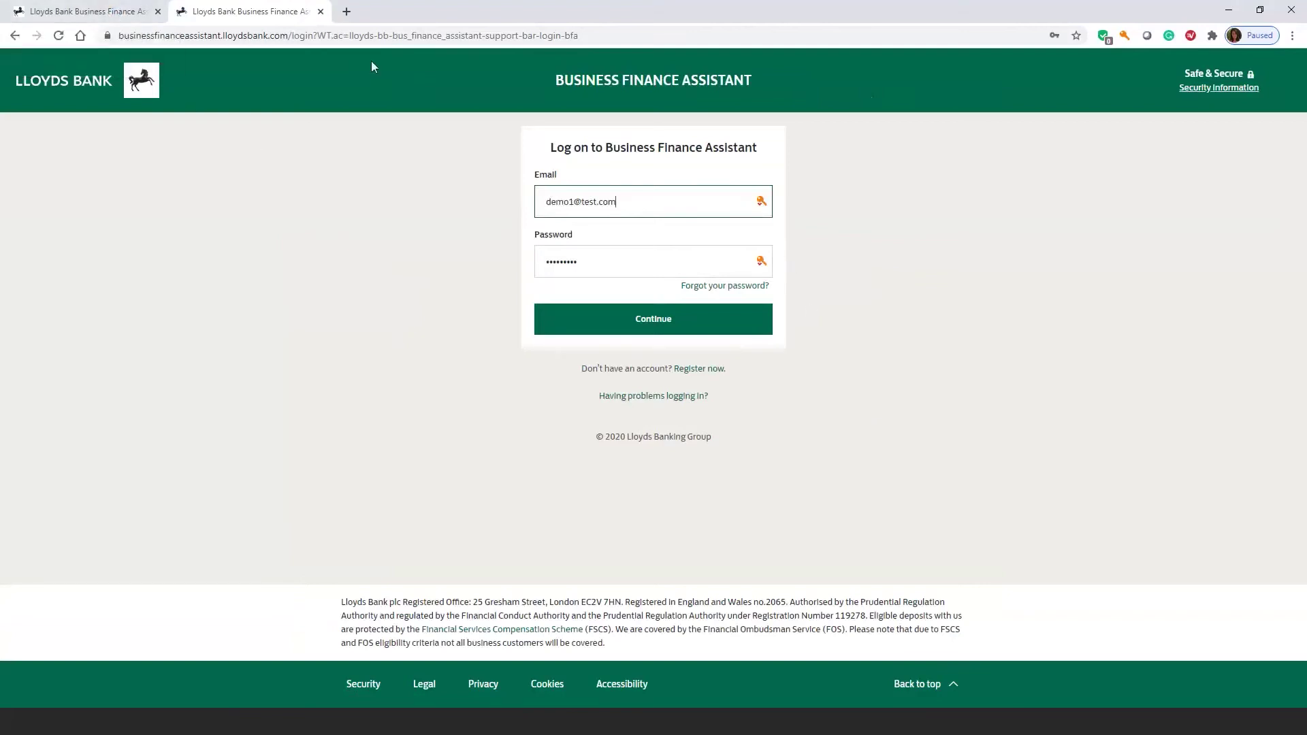
click(109, 12)
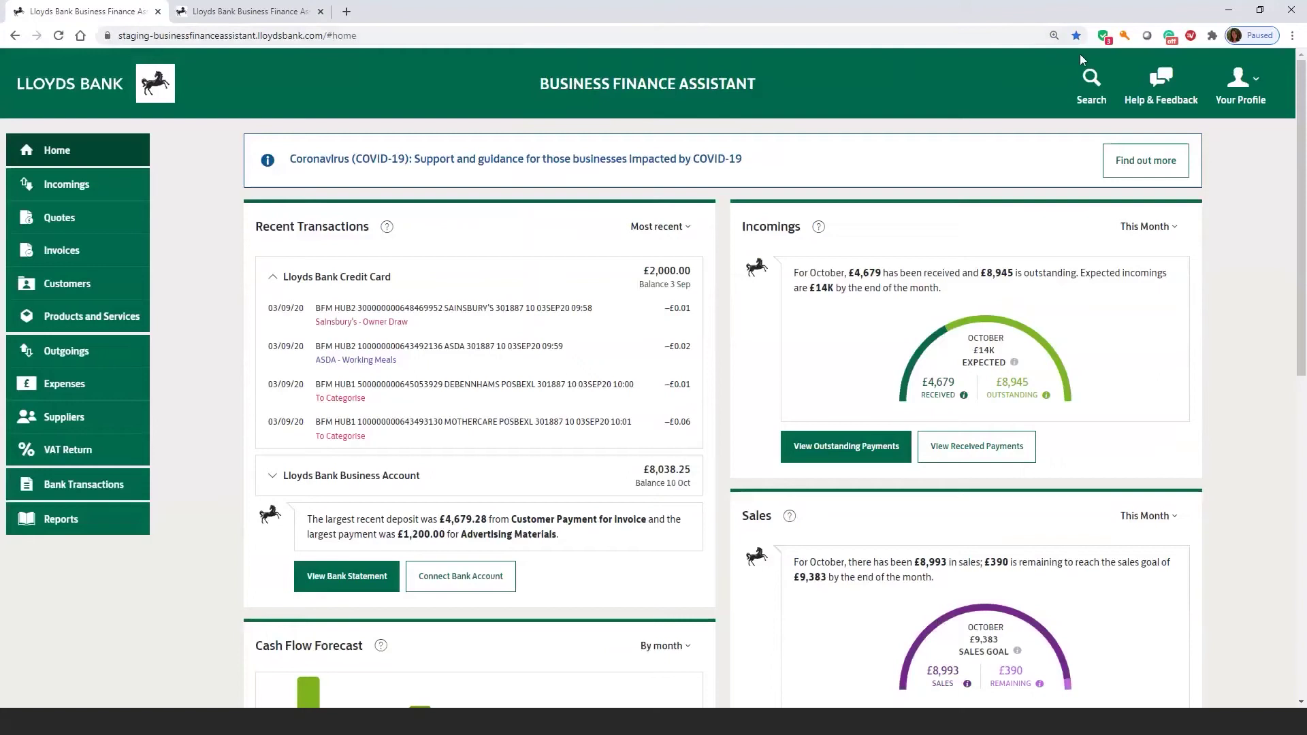
- Make the browser full screen and scroll the dashboard showing the £8,038.25 balance and £8,575 forecast
click(1293, 36)
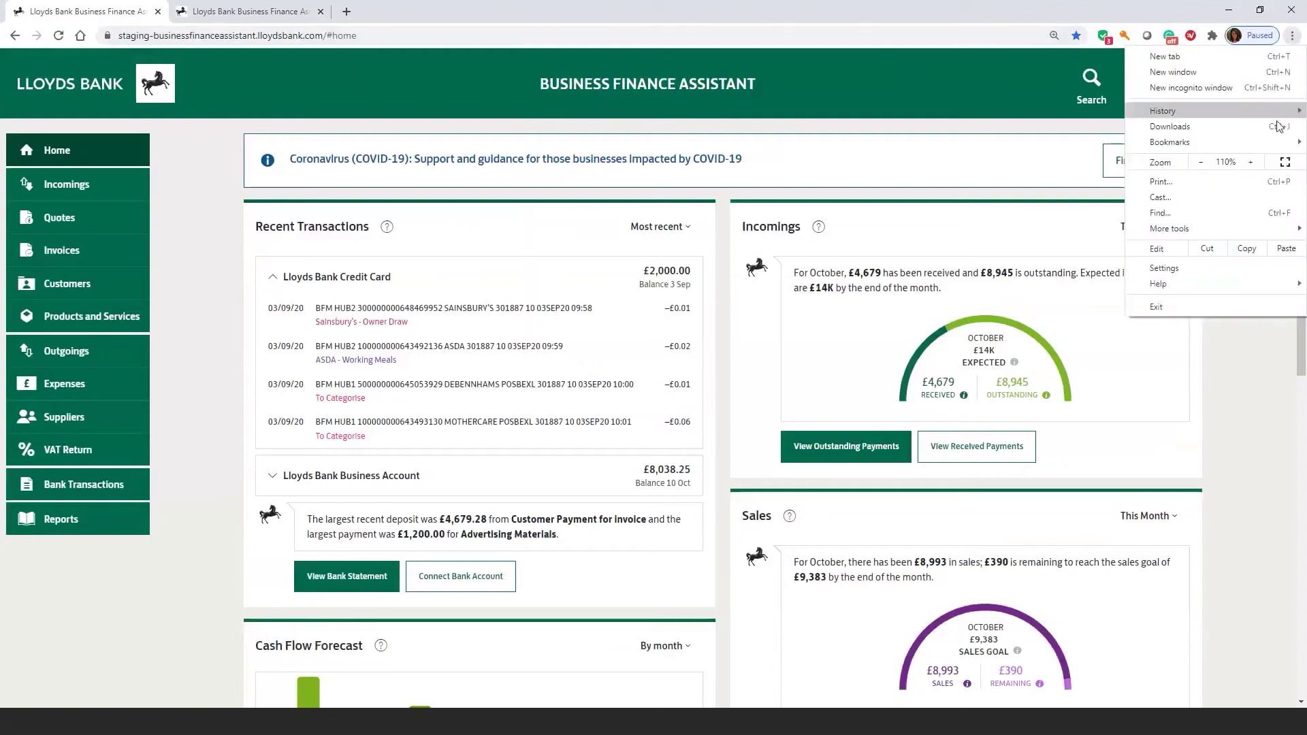
click(1285, 162)
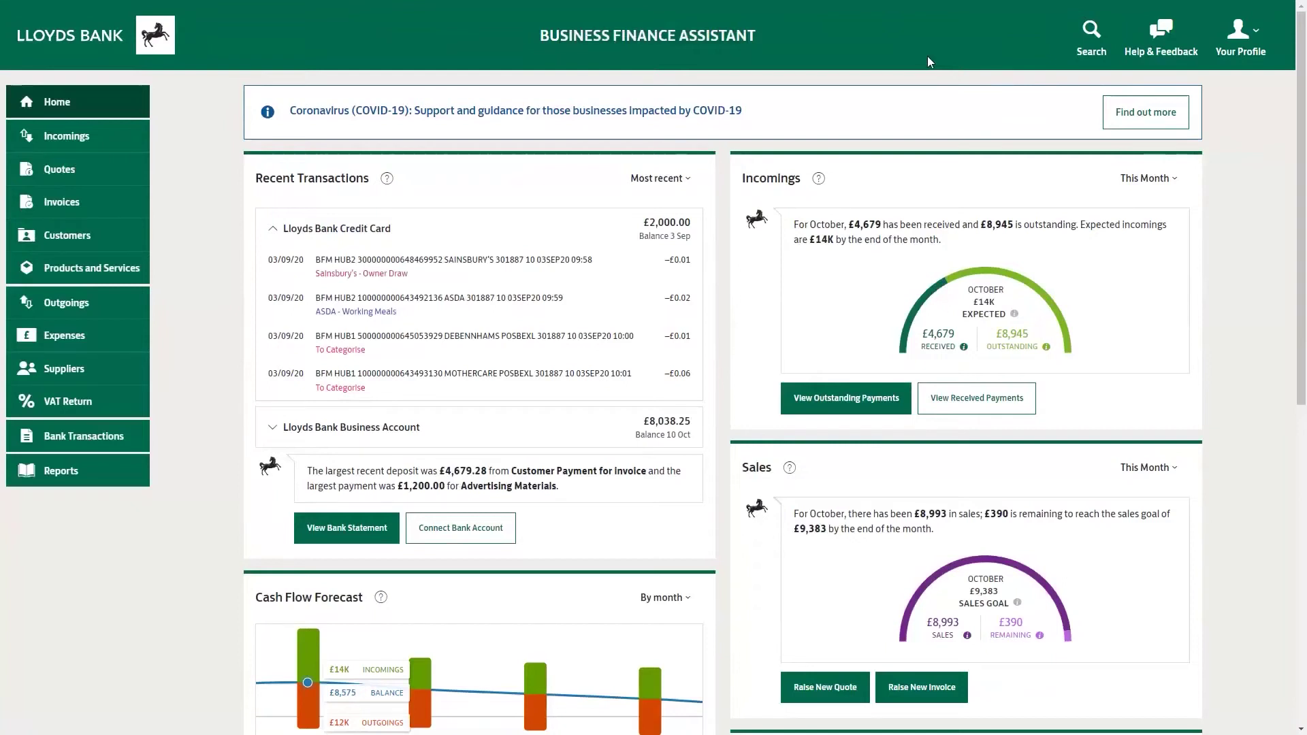
scroll(927, 56, down, 1)
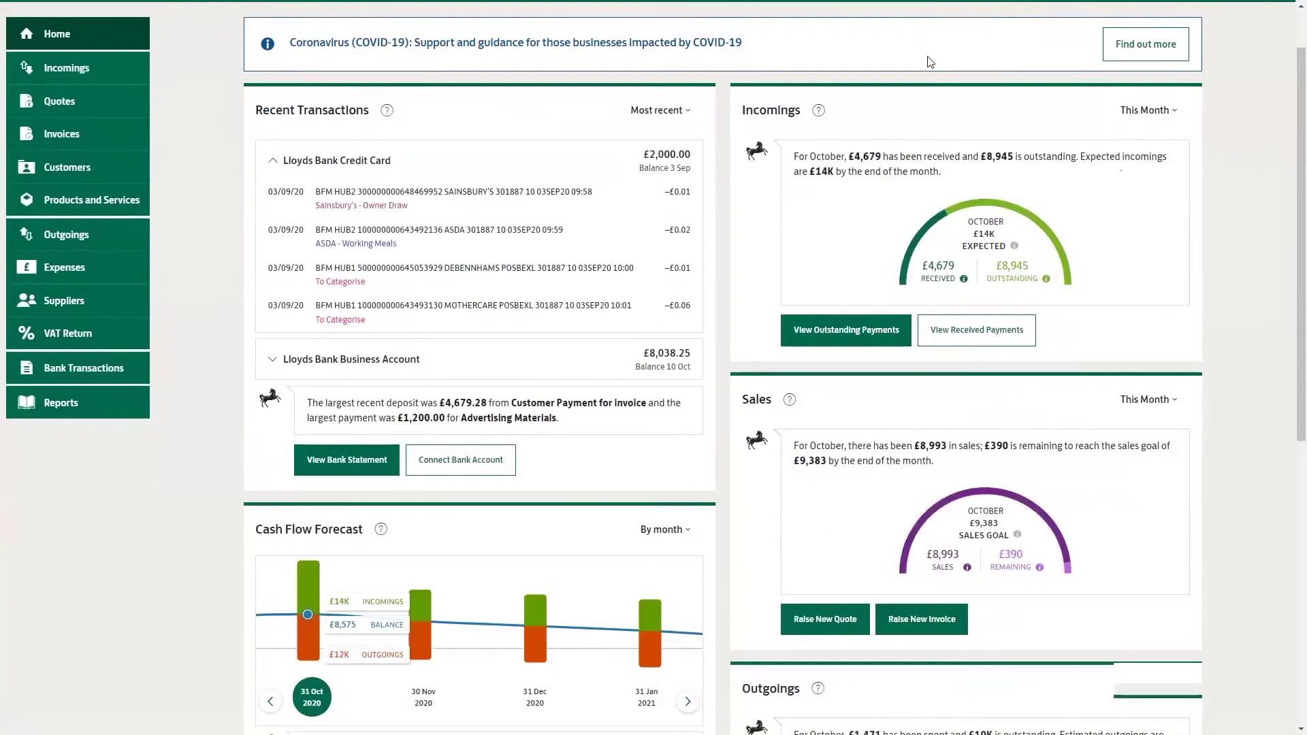
scroll(925, 94, down, 1)
scroll(911, 121, down, 1)
scroll(911, 121, down, 1)
scroll(909, 123, up, 4)
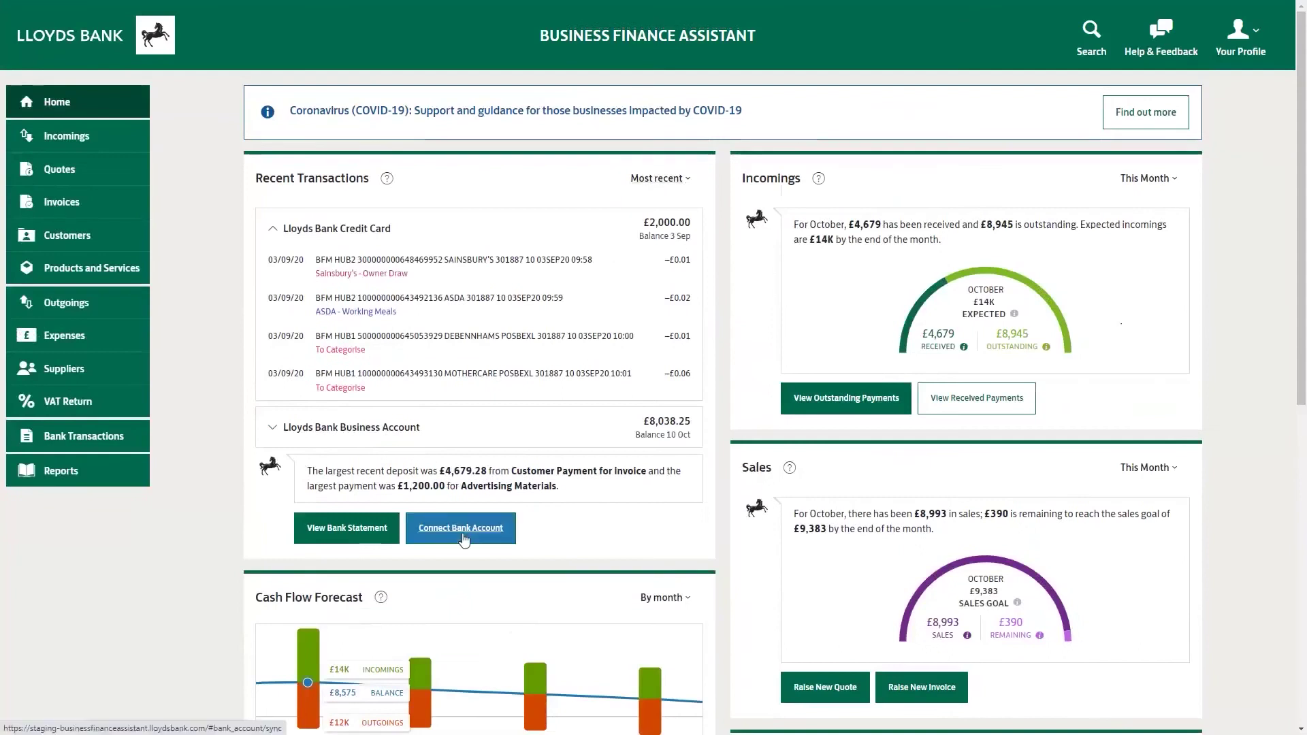
click(463, 533)
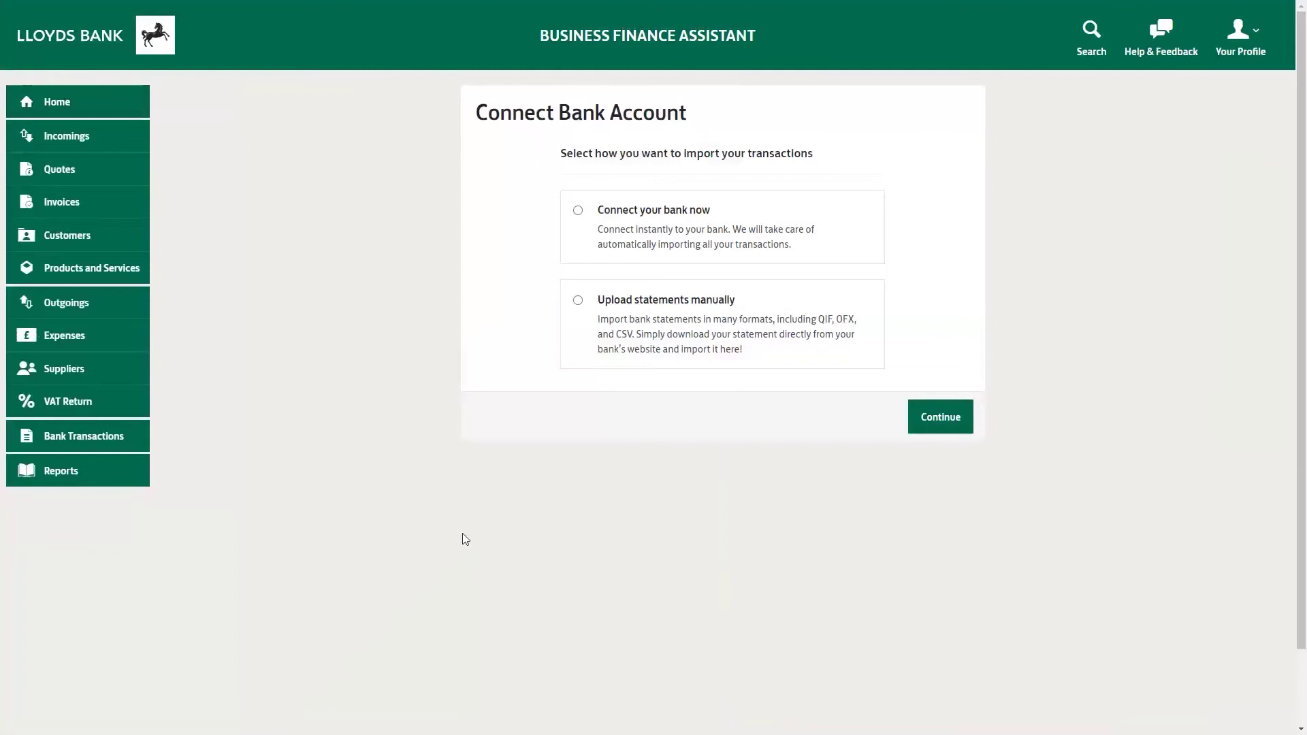
click(578, 222)
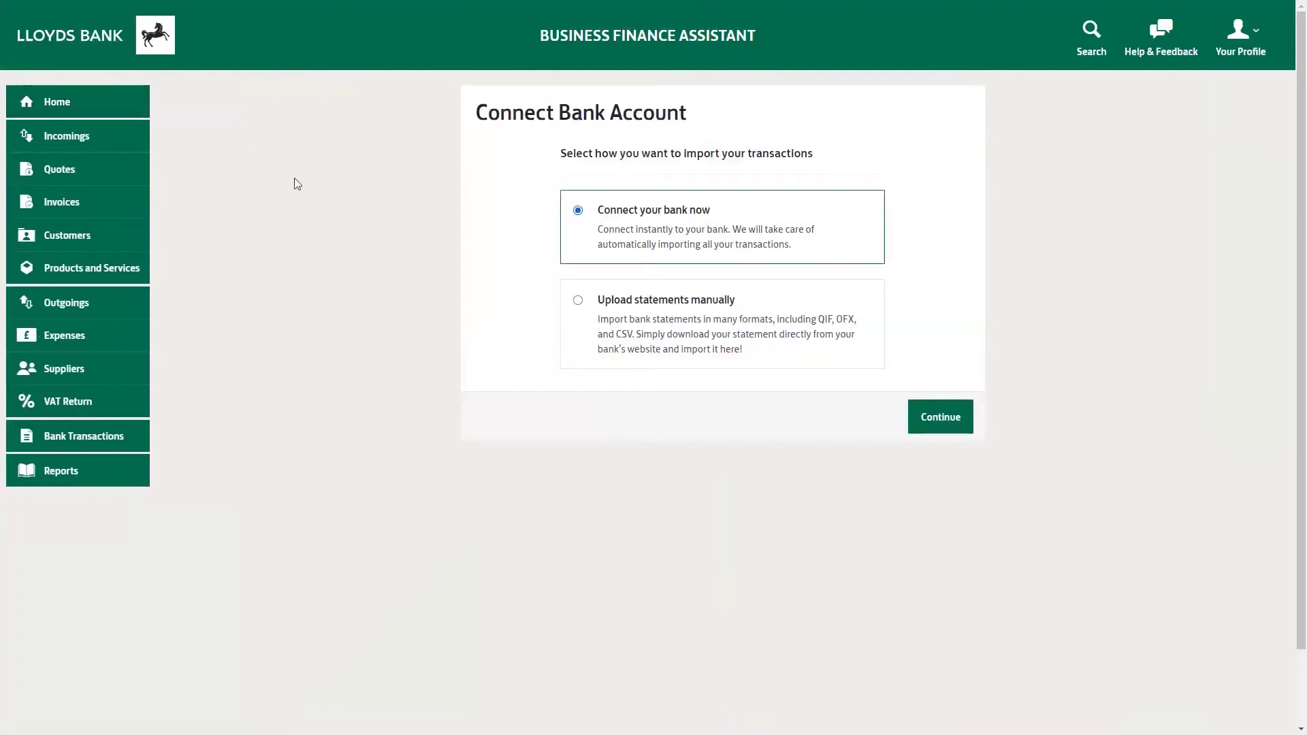
click(113, 42)
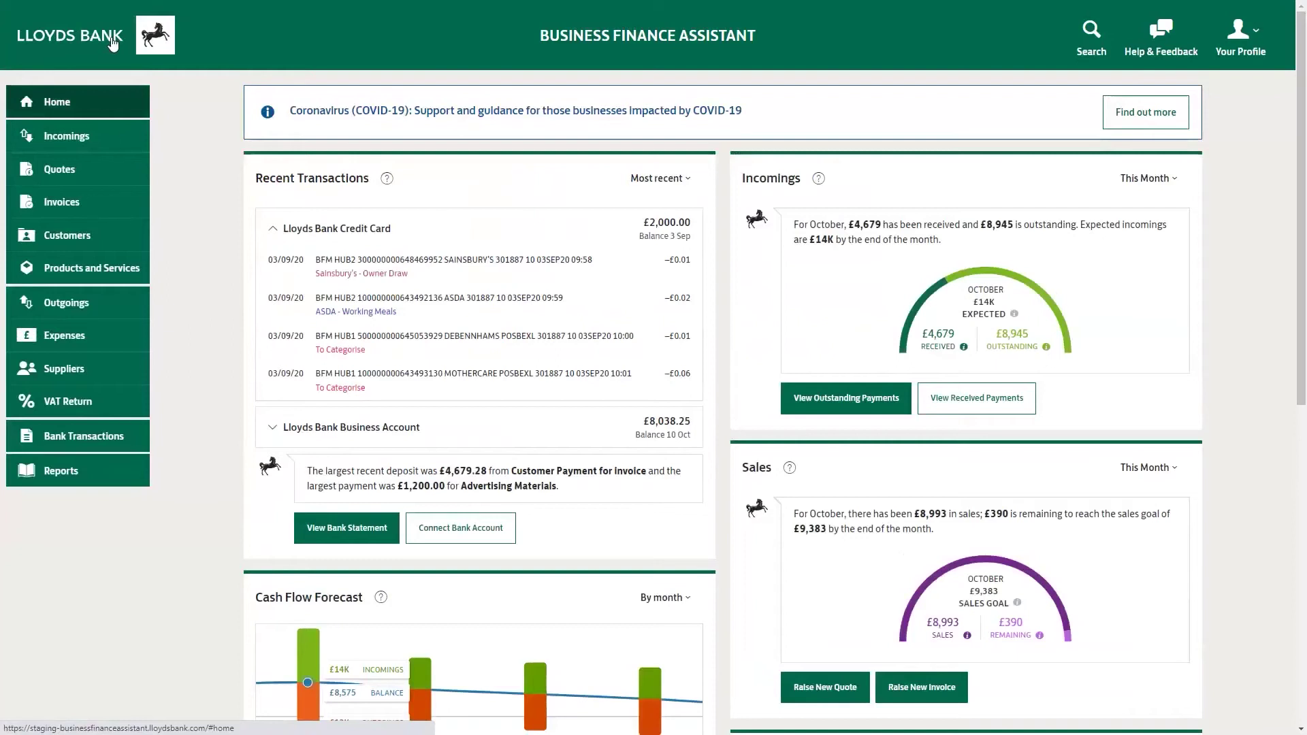
scroll(139, 293, down, 4)
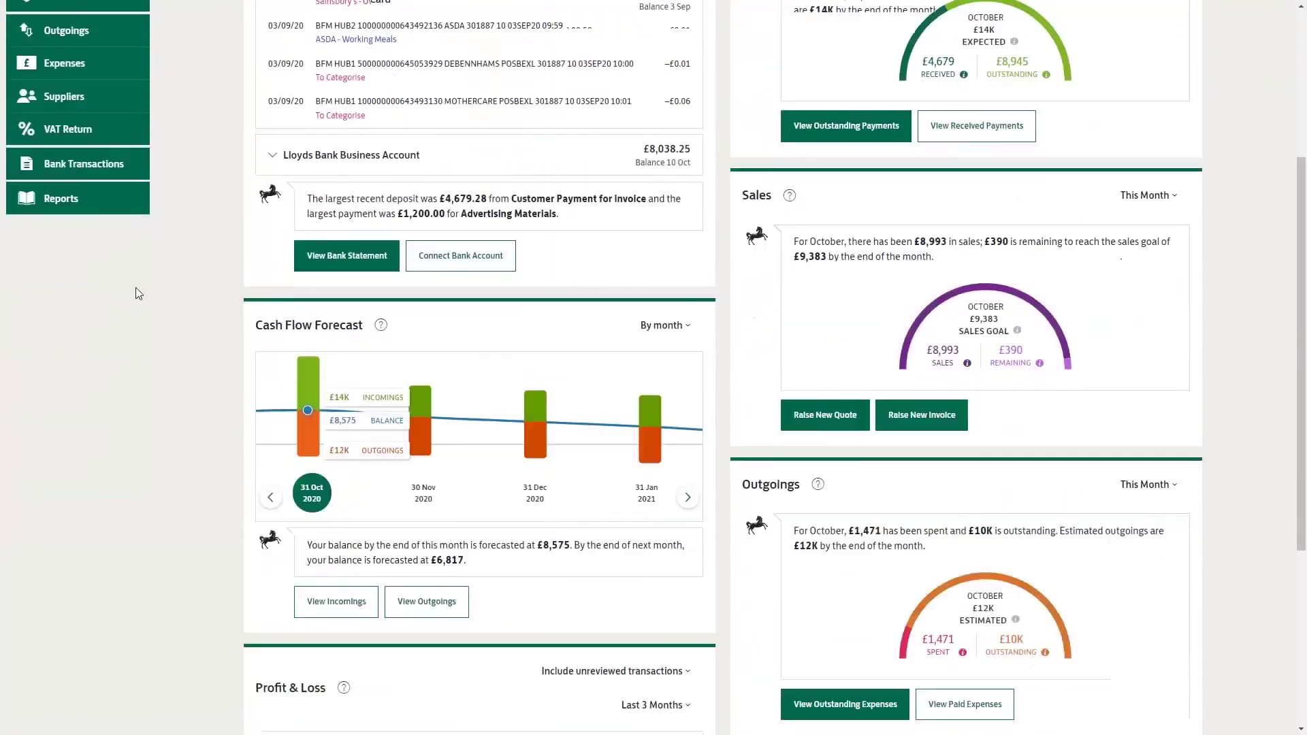
scroll(134, 300, down, 1)
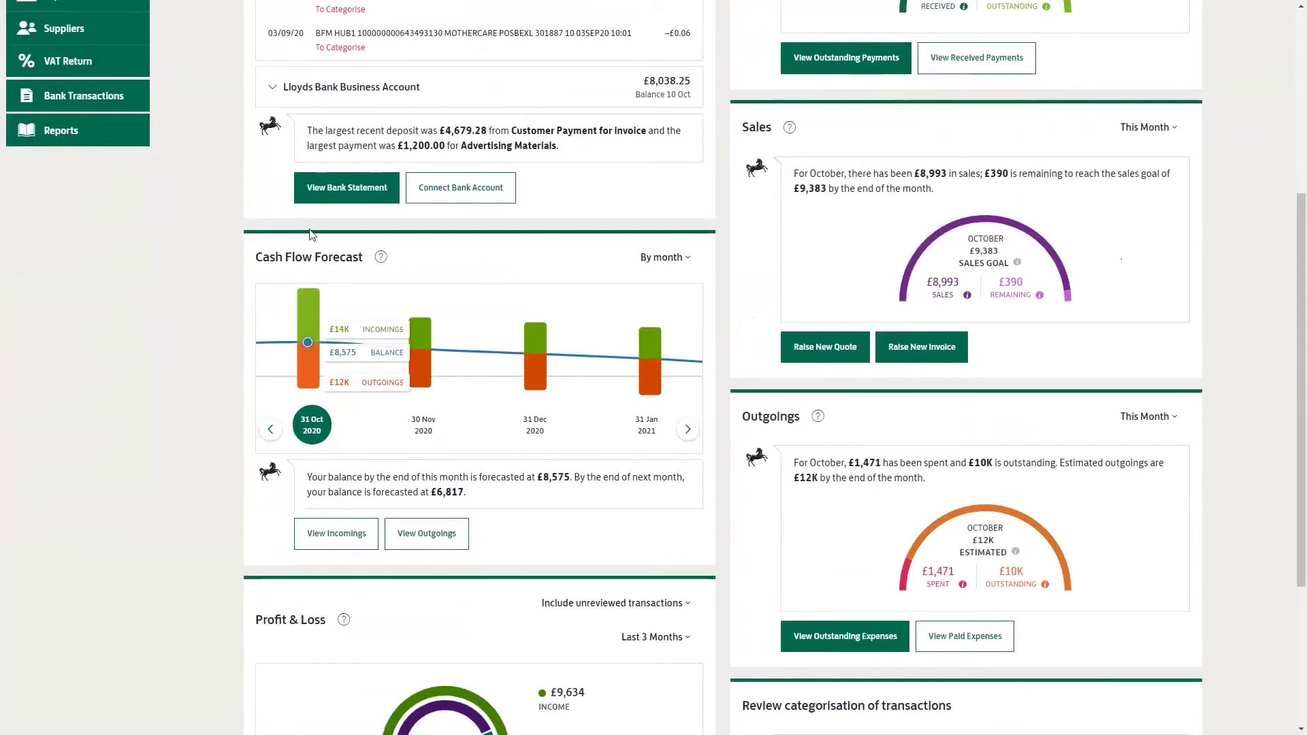
mouse_move(428, 334)
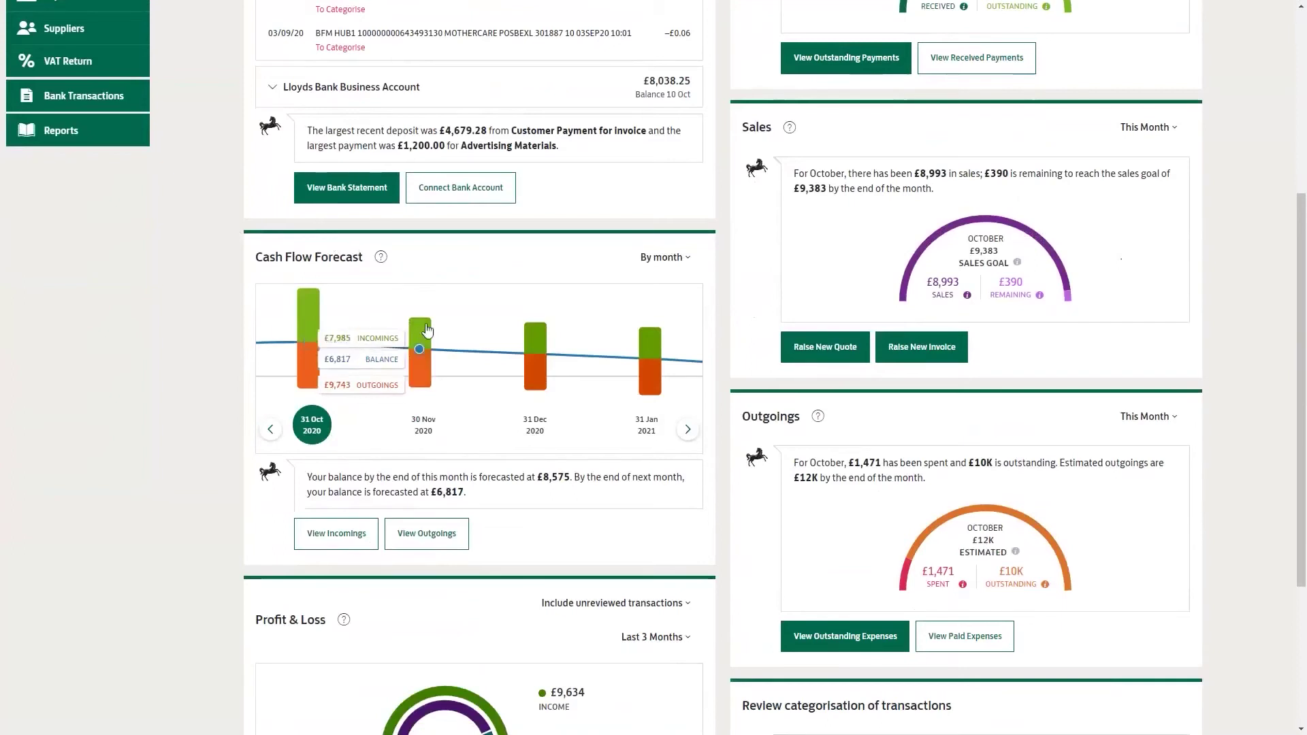
mouse_move(541, 378)
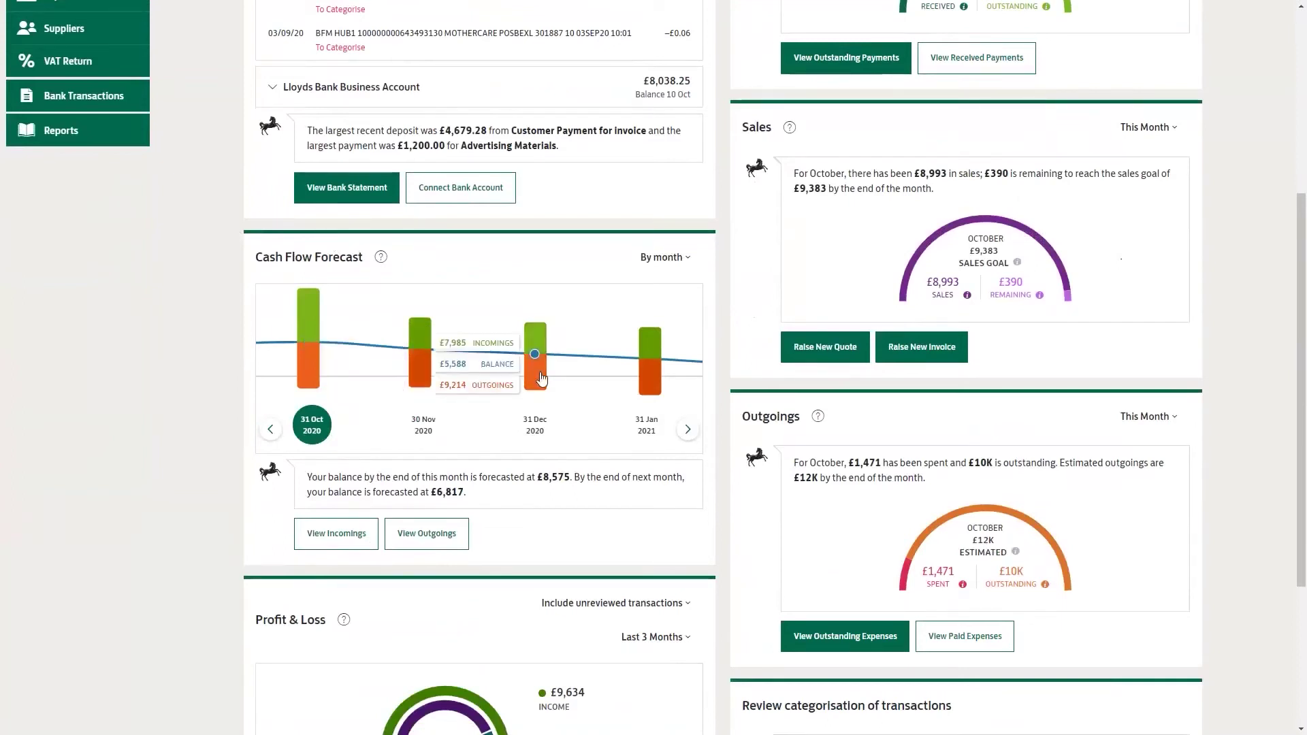
mouse_move(633, 374)
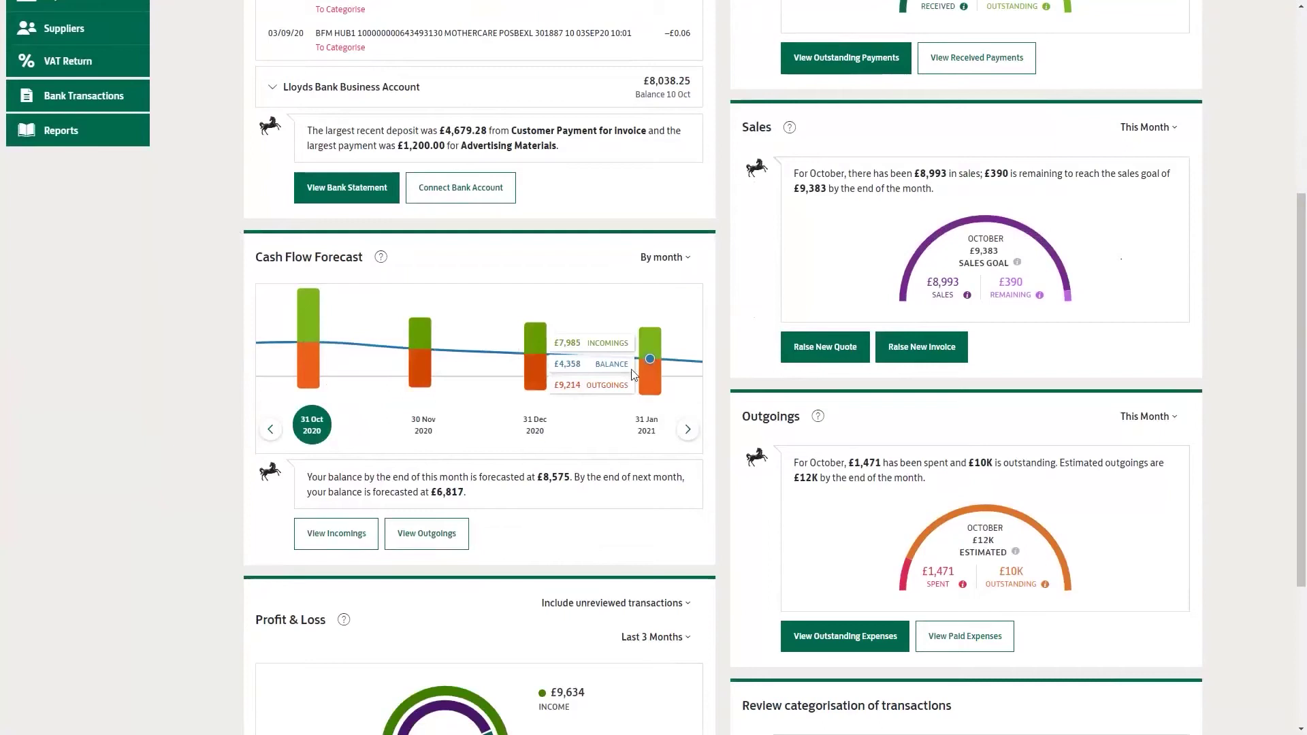
- Open View Outgoings and expand this month's outstanding expenses into a list
click(432, 534)
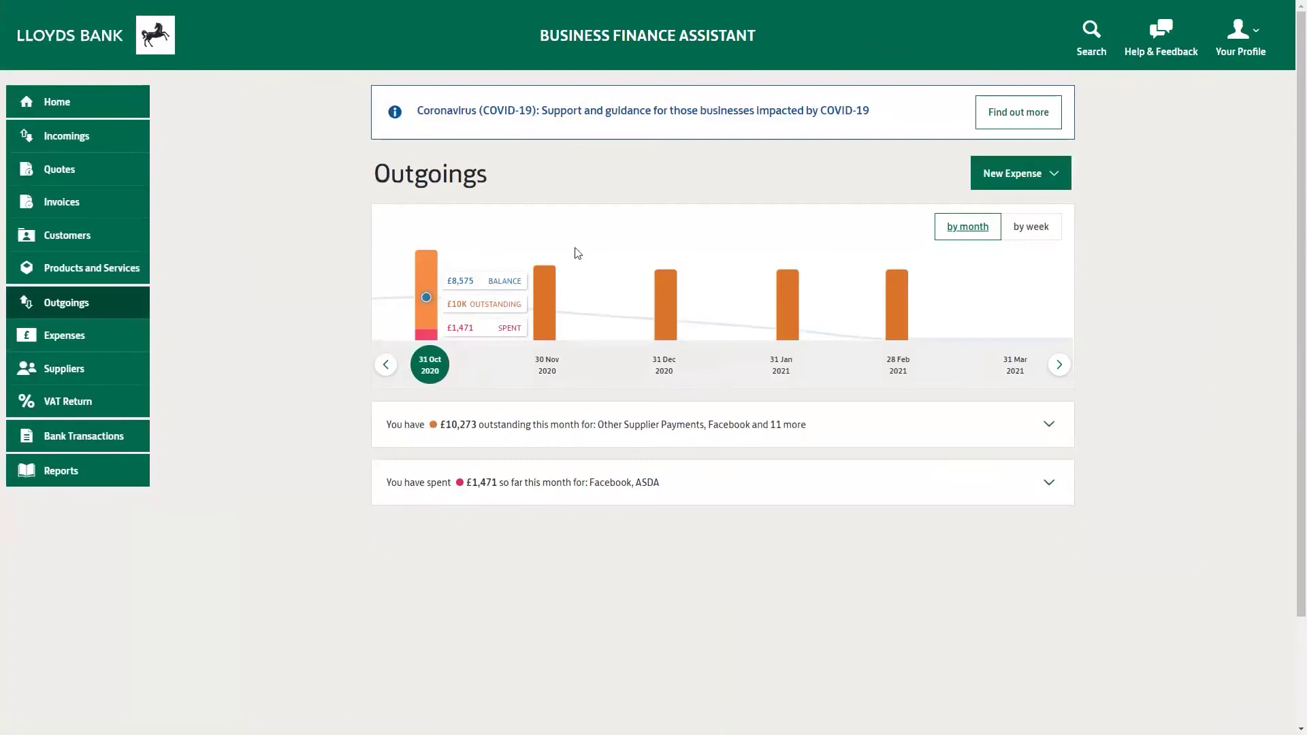
mouse_move(559, 303)
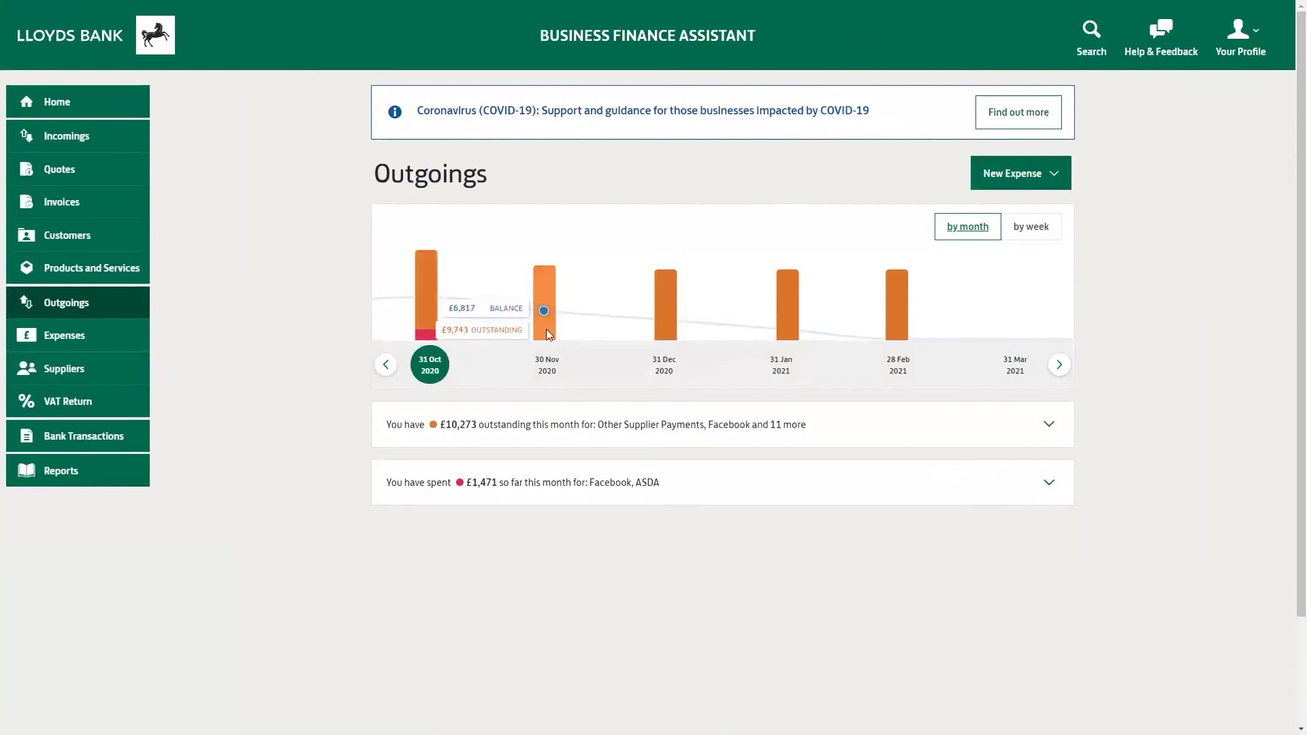
mouse_move(681, 341)
click(678, 425)
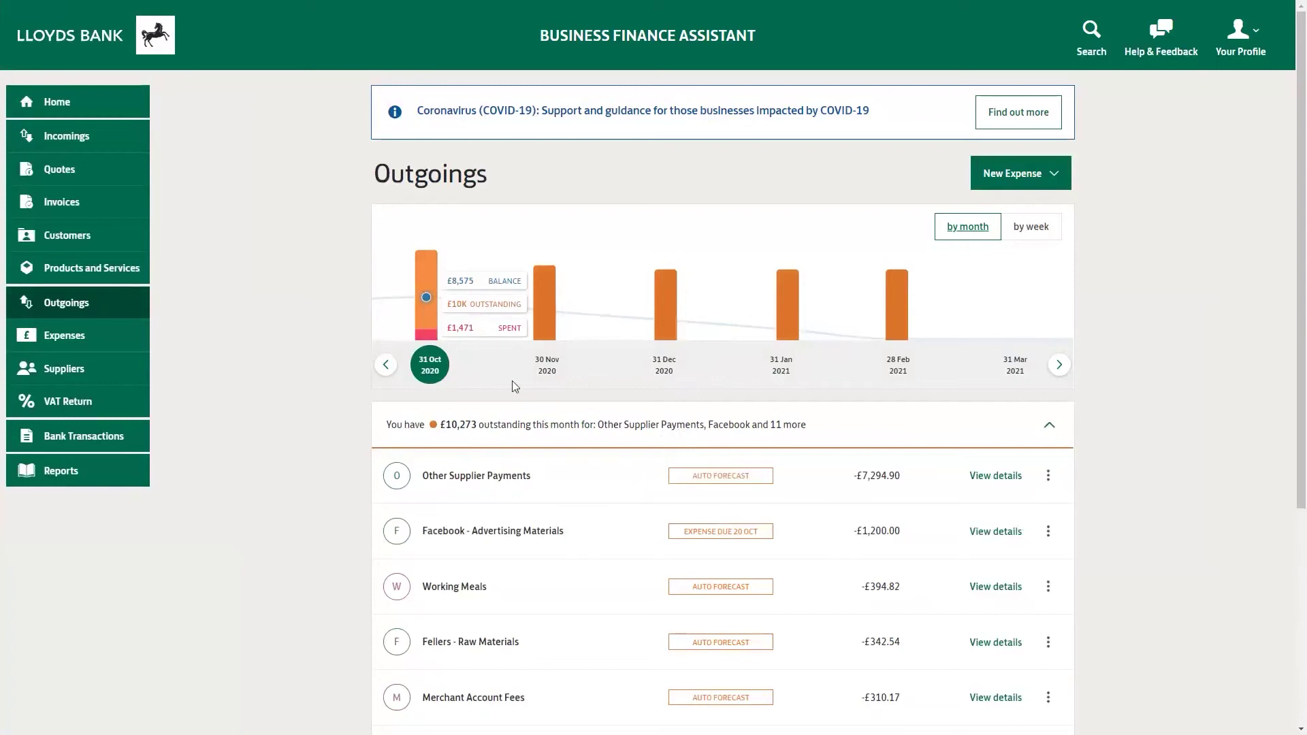
- Show November 2020's £9,743 outstanding outgoings and scroll through them to Building Maintenance
click(547, 366)
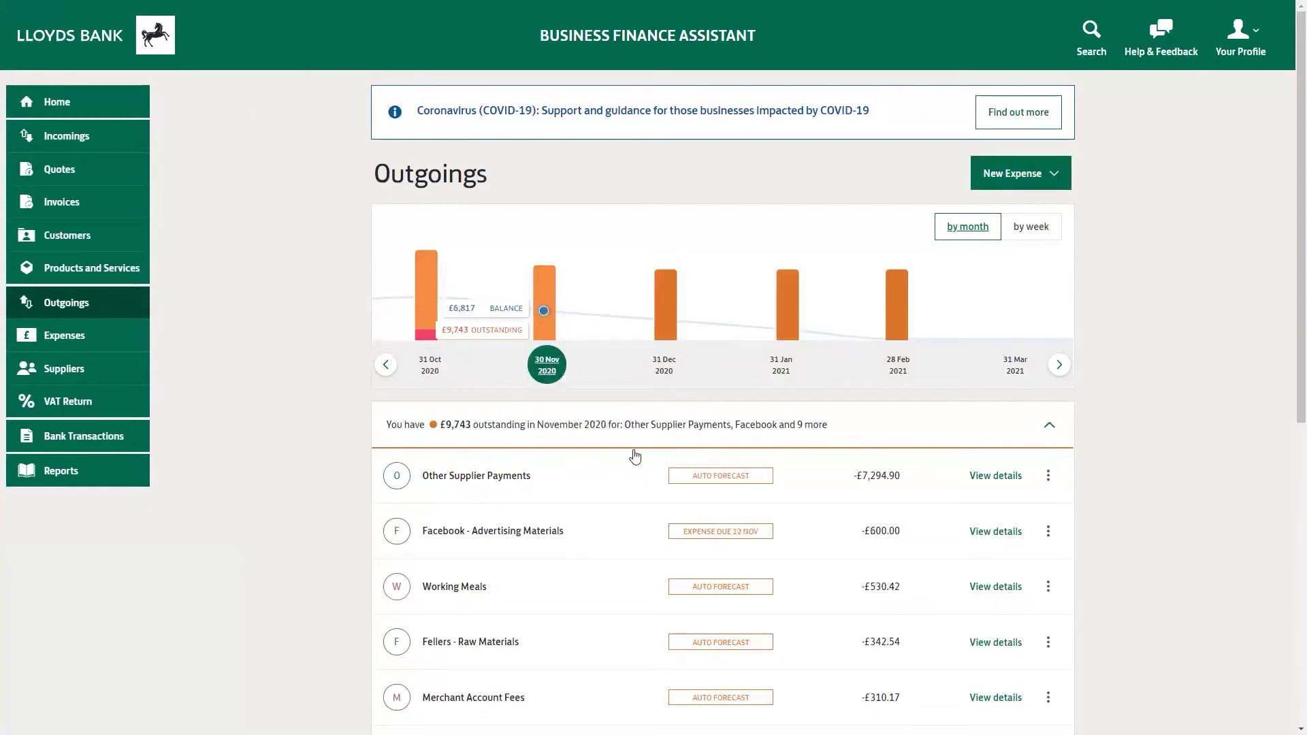
scroll(635, 456, down, 1)
scroll(635, 456, down, 1)
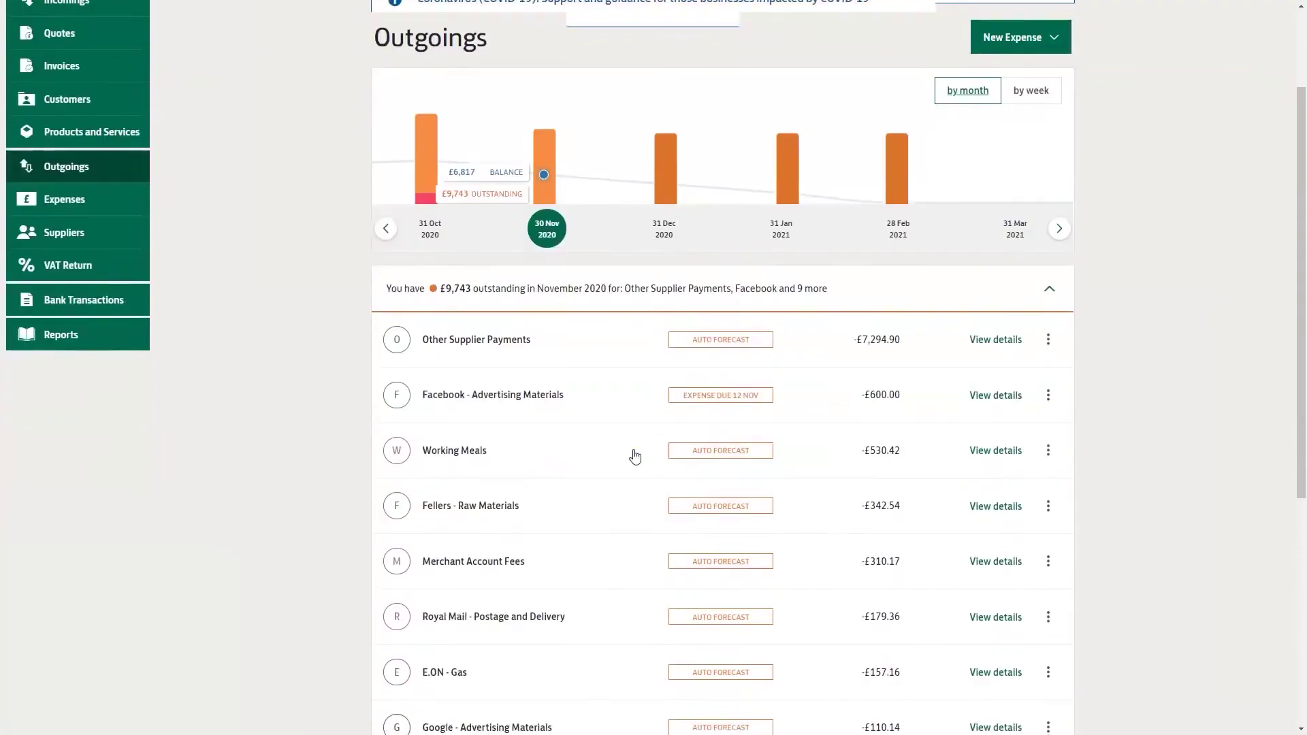
scroll(635, 456, down, 1)
scroll(634, 456, down, 1)
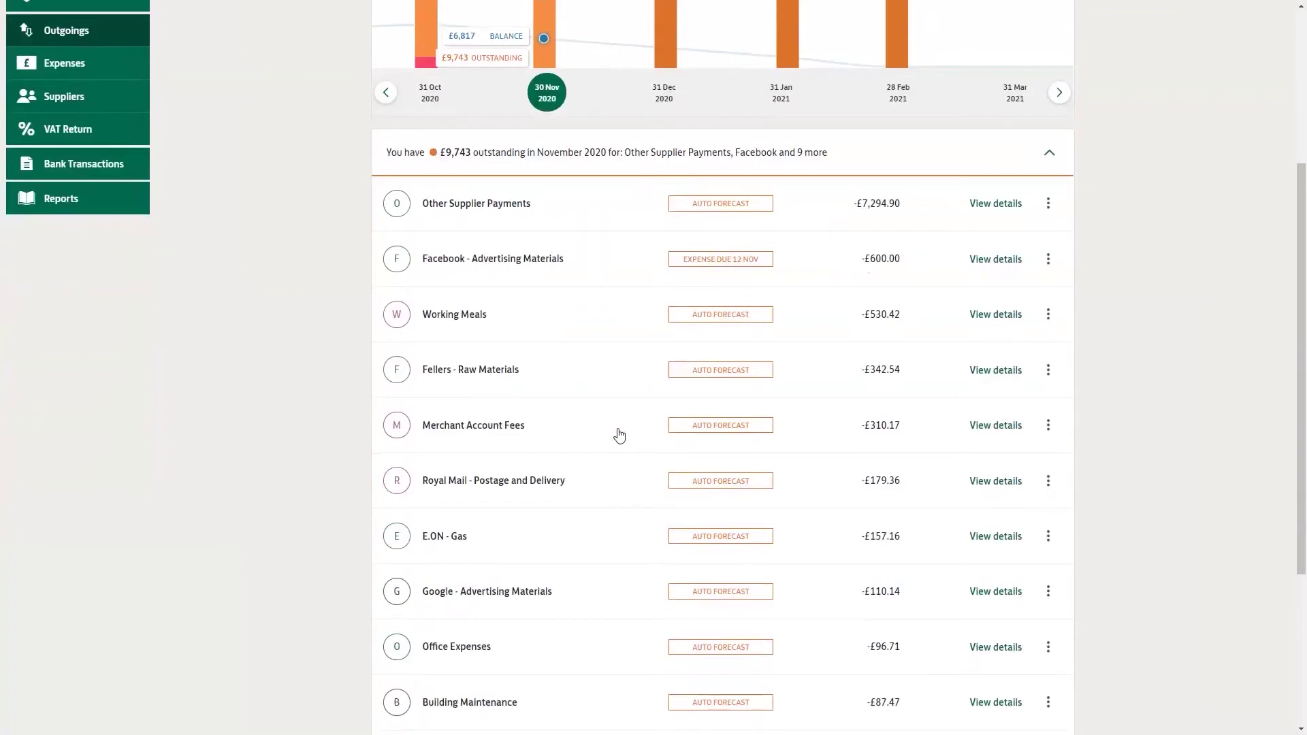
scroll(634, 464, down, 3)
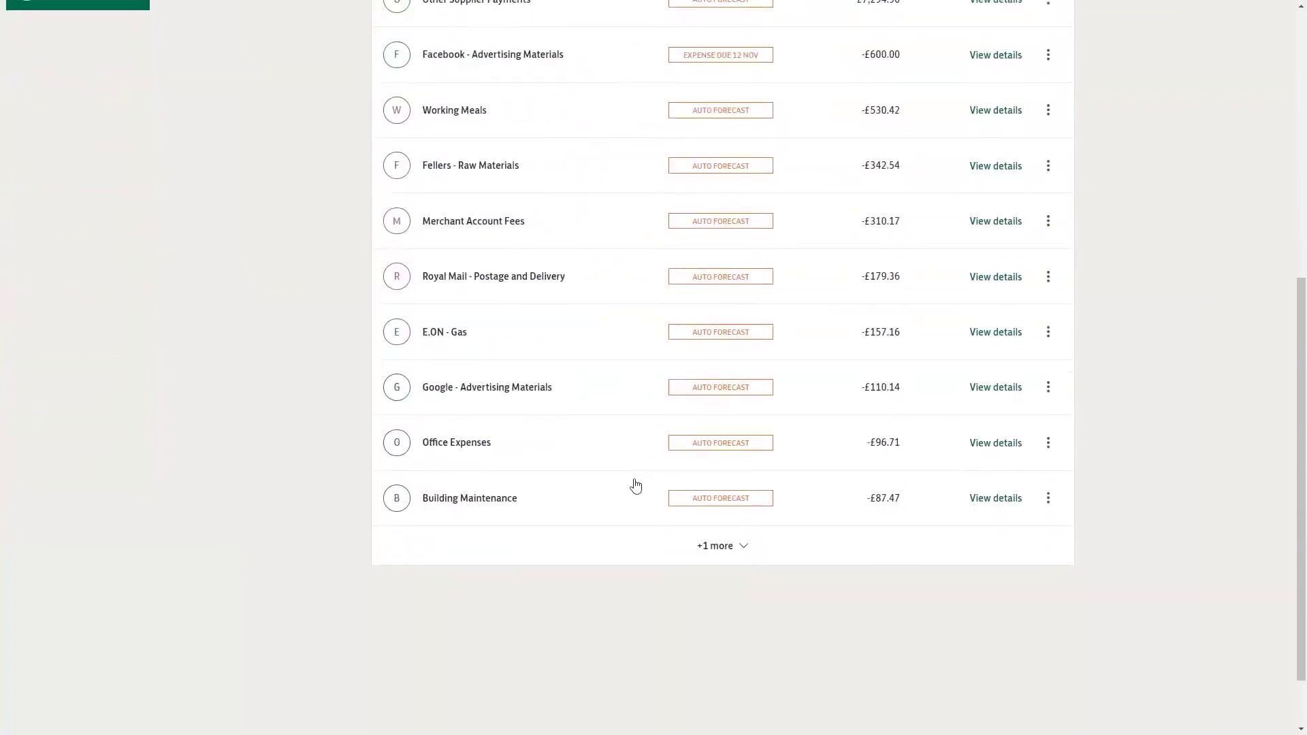
scroll(635, 470, up, 5)
scroll(635, 485, up, 2)
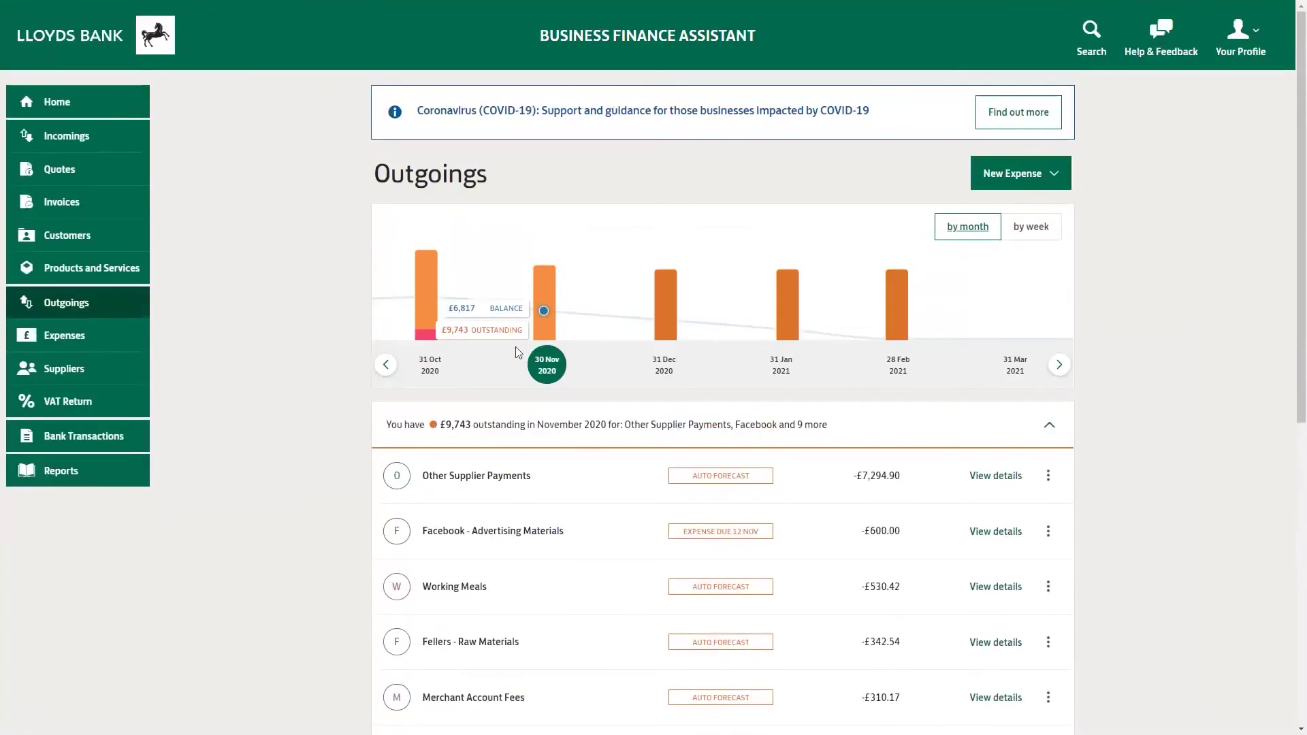
click(91, 49)
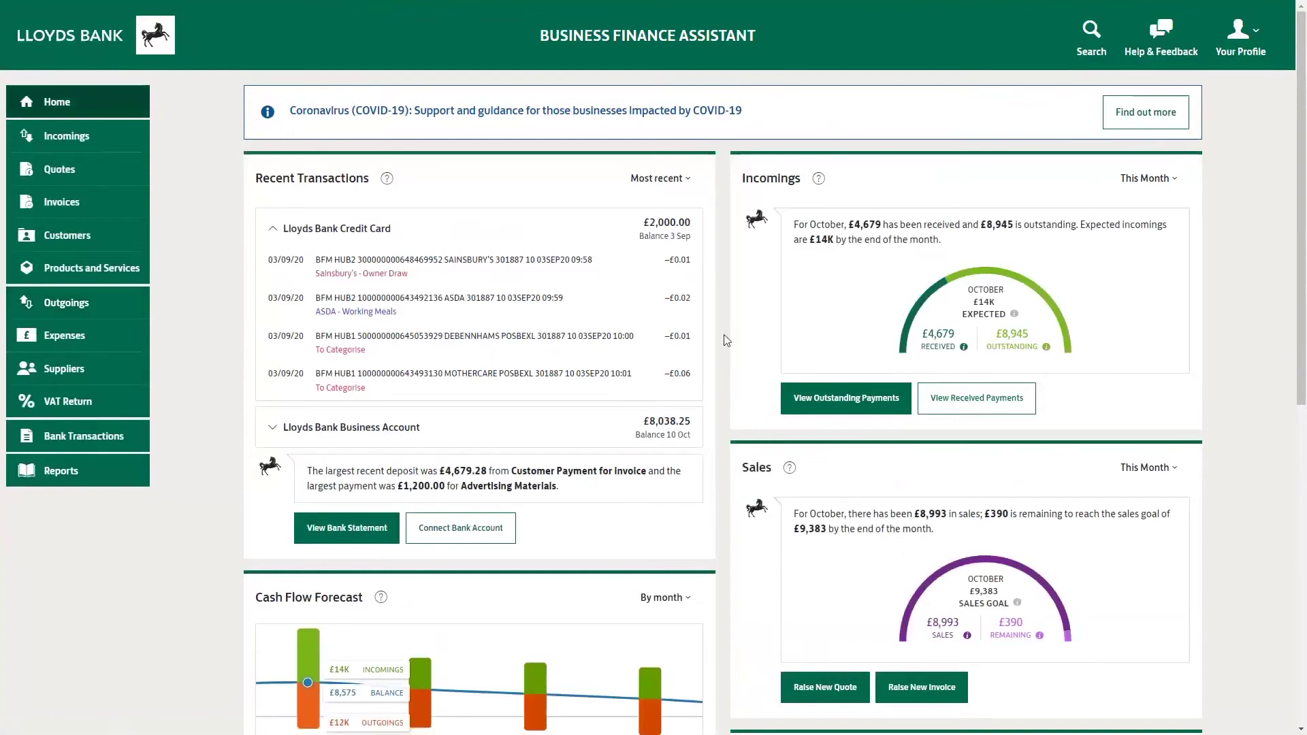
scroll(723, 340, down, 4)
scroll(715, 355, down, 3)
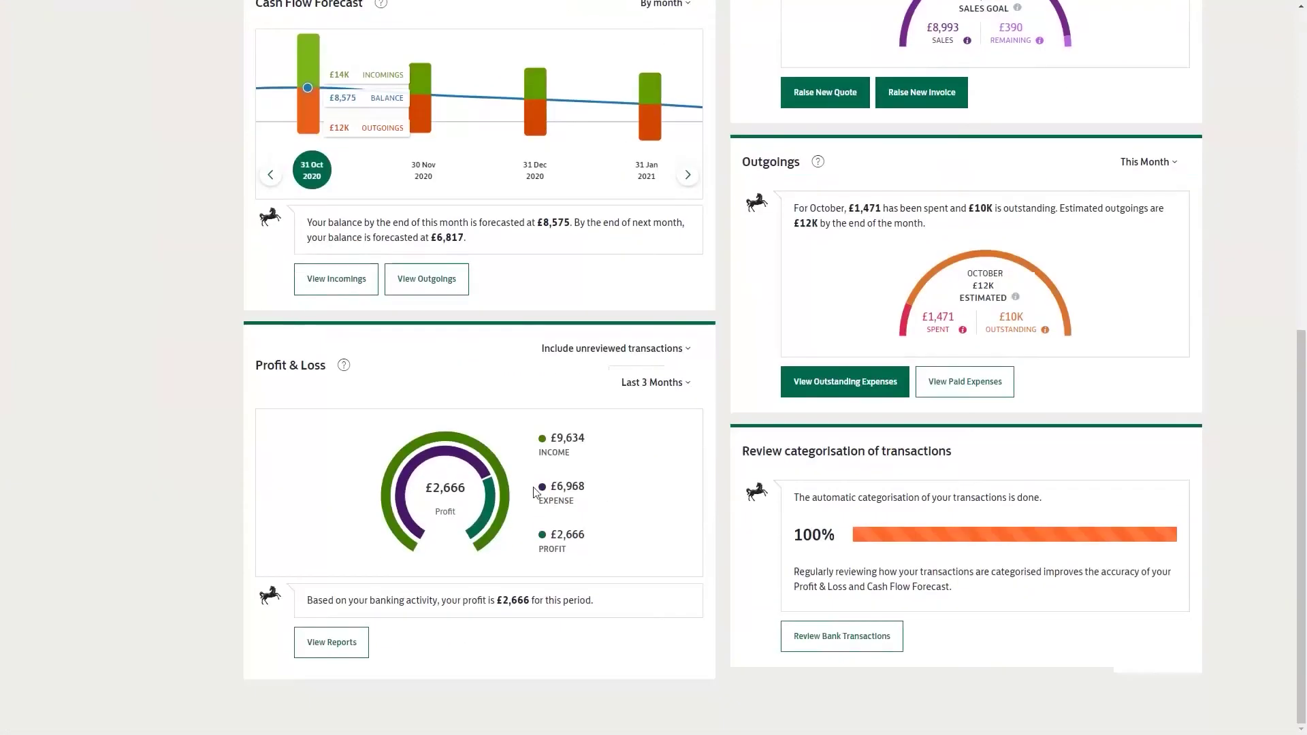
mouse_move(504, 508)
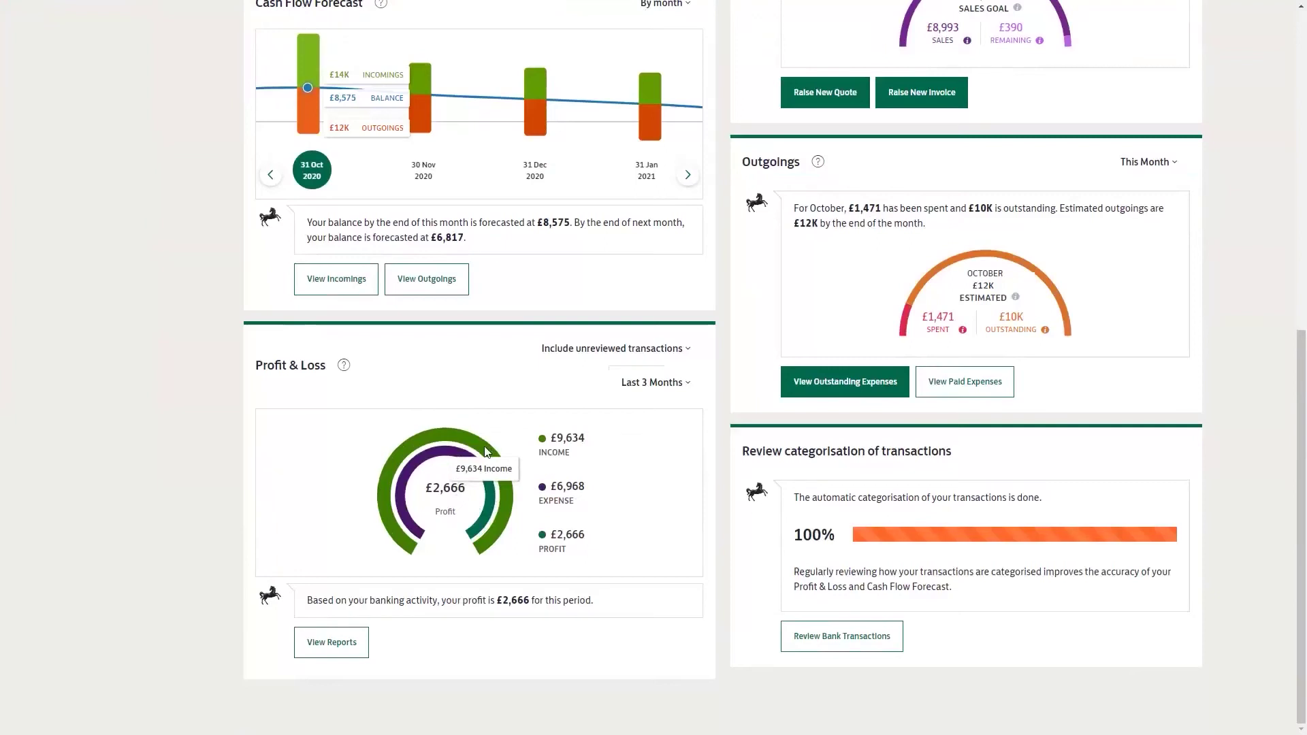
- Open the VAT Return report, cancel the HMRC connection, and view the 20.0% Standard rate (Deductible) breakdown
click(346, 644)
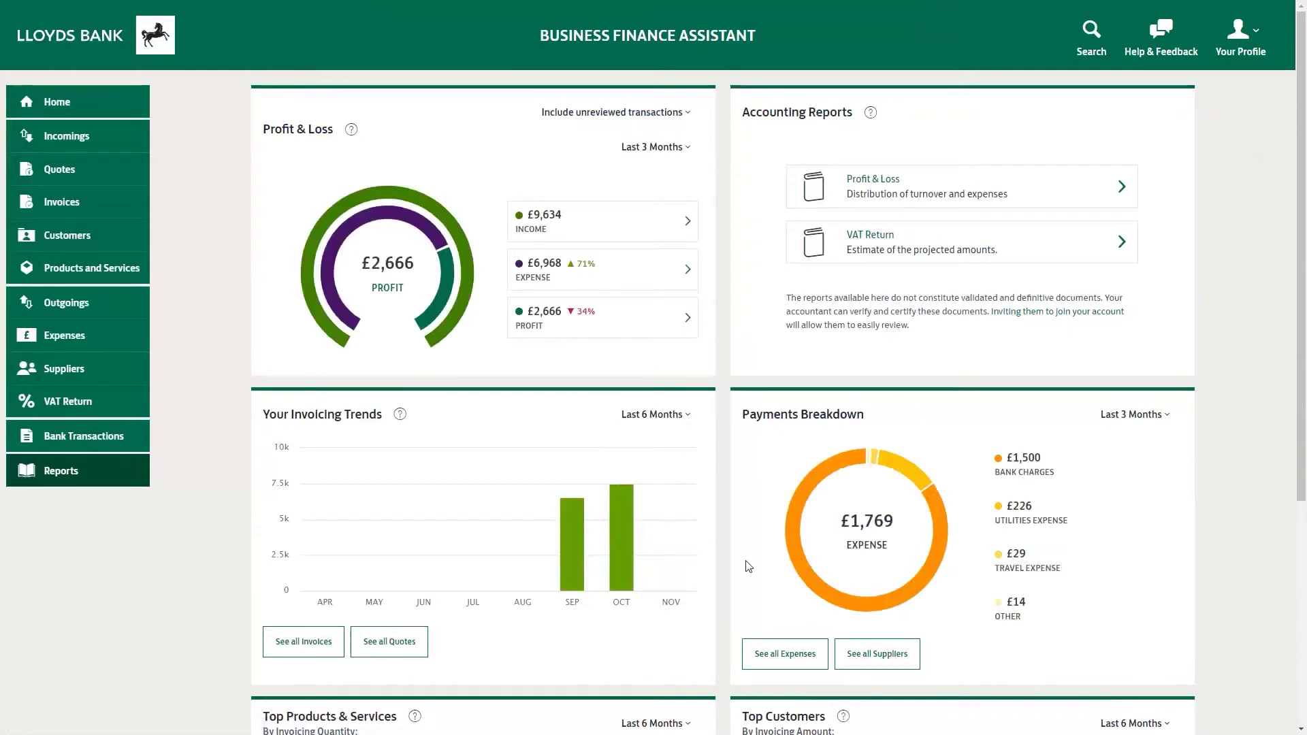
click(874, 243)
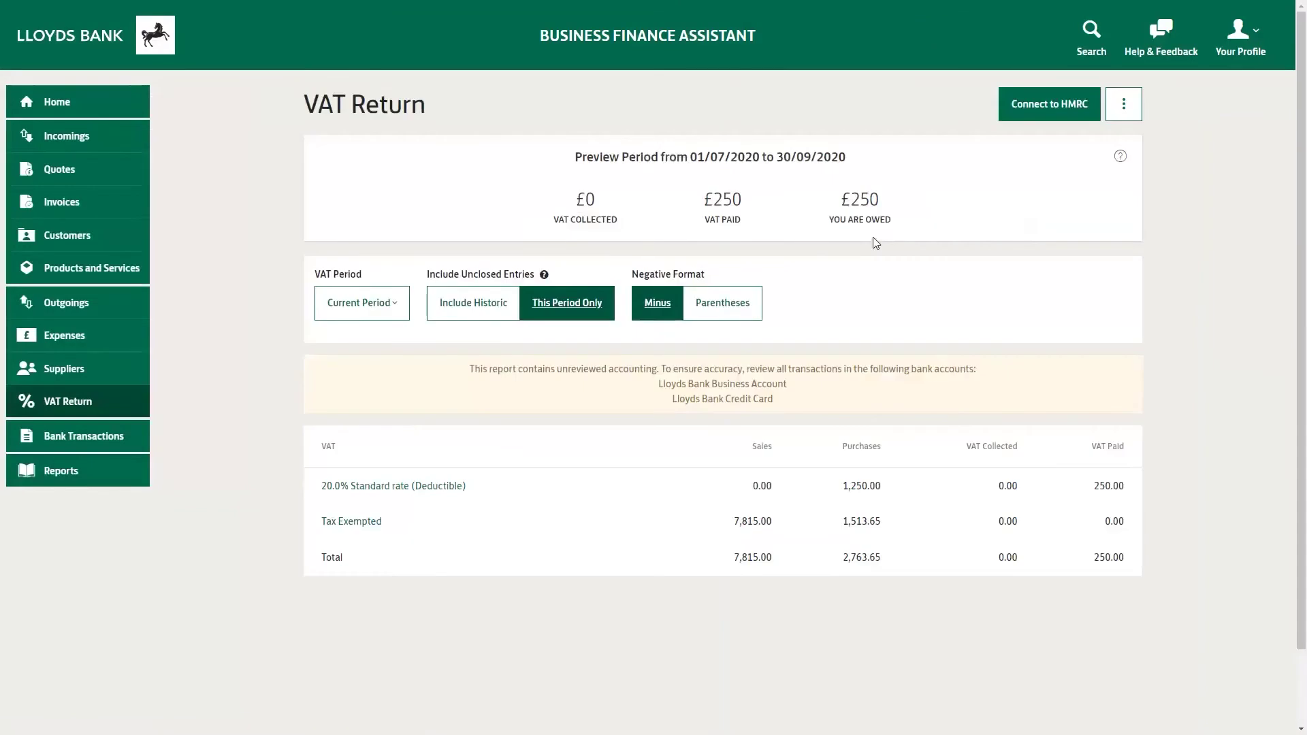
click(1077, 103)
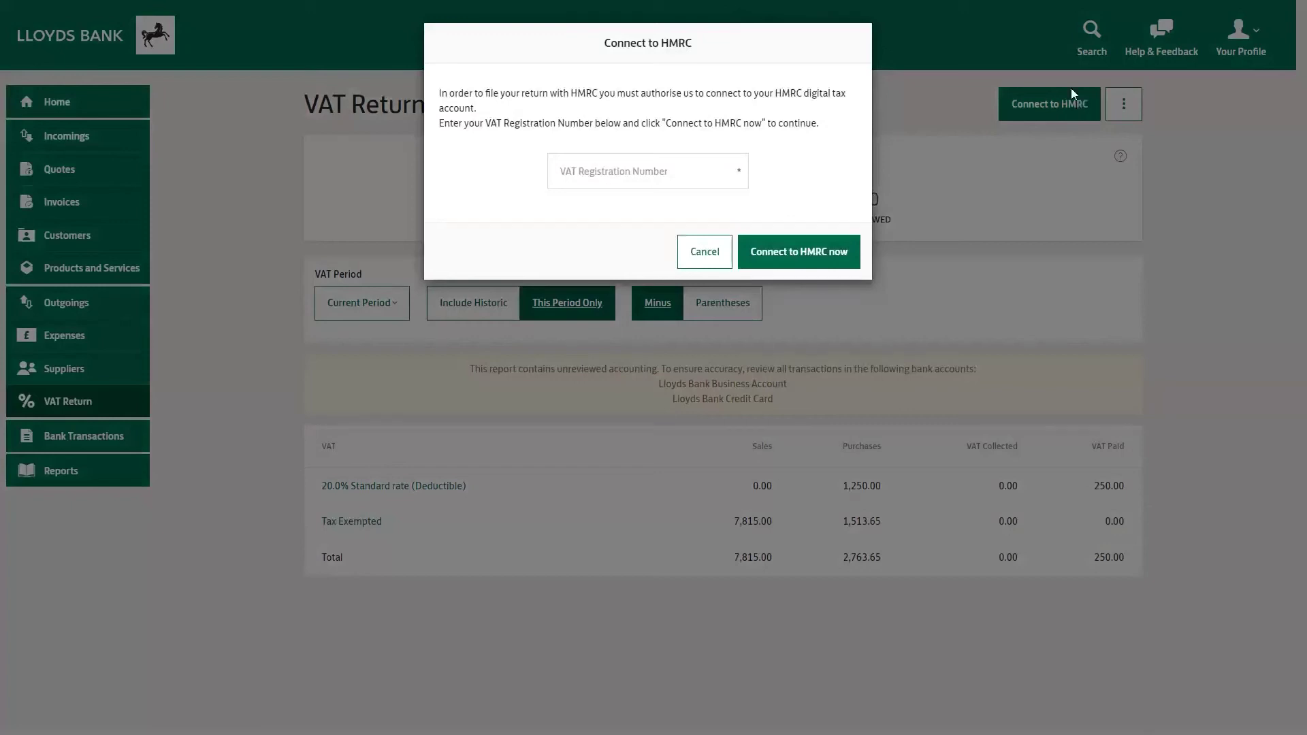
click(705, 251)
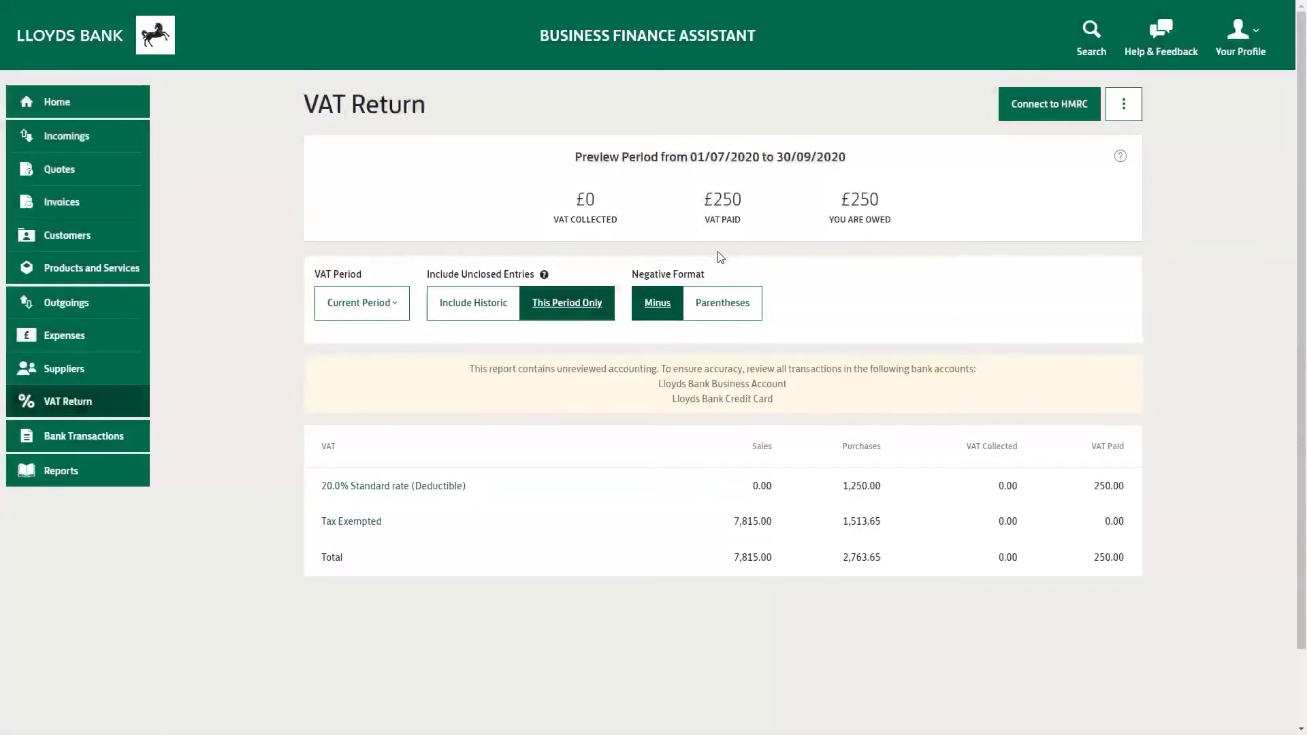
click(449, 488)
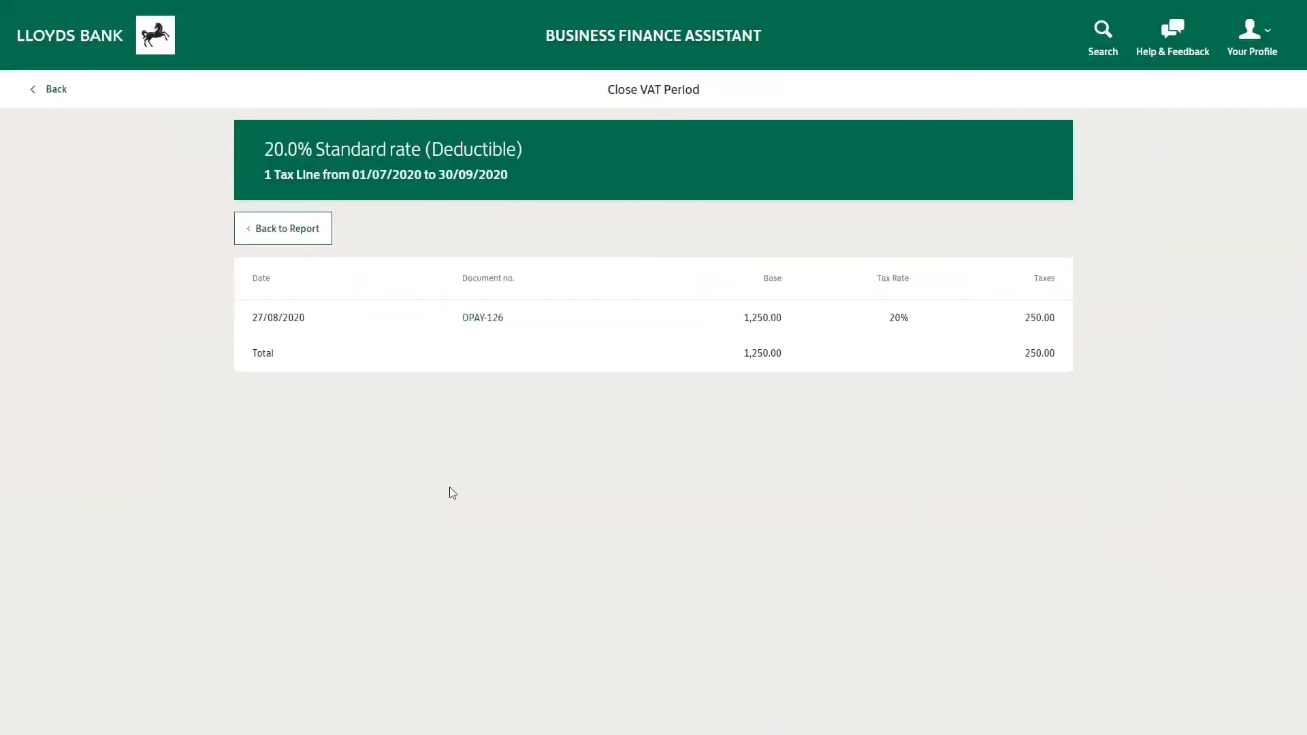
- Return to the home dashboard and go to Bank Transactions
click(70, 49)
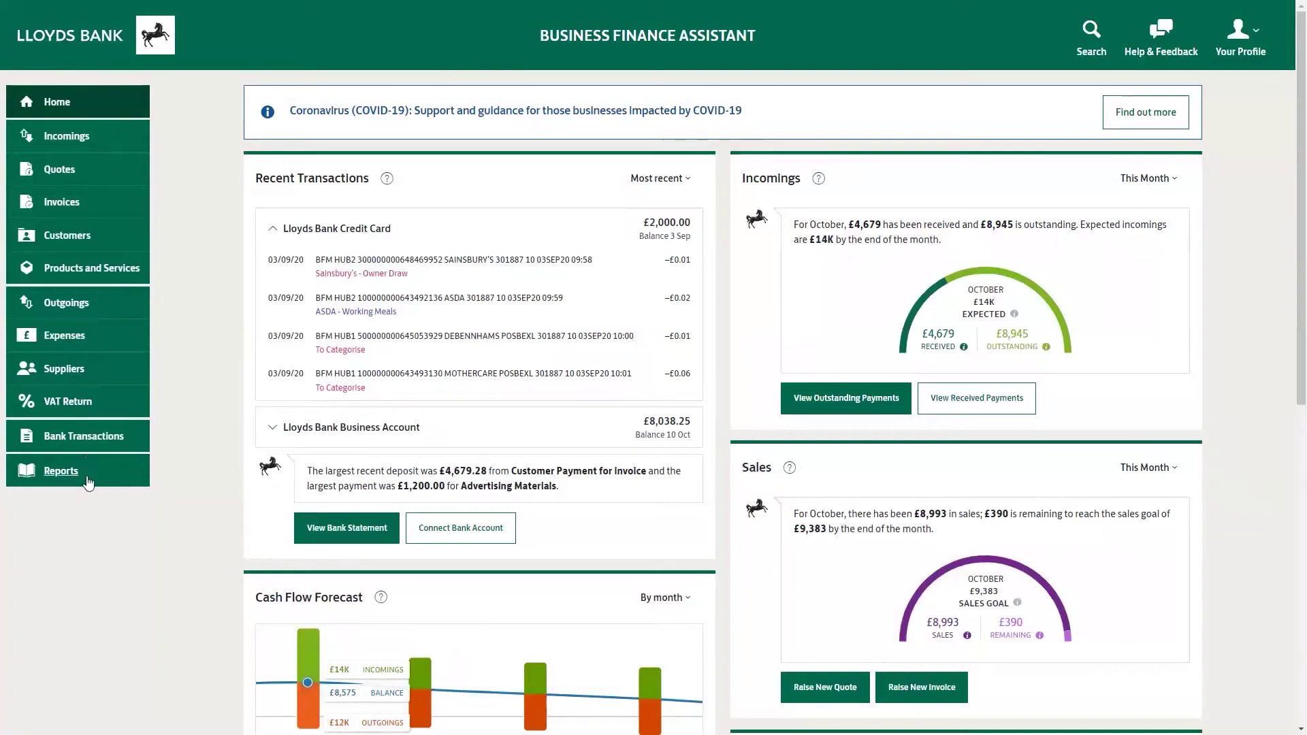
click(94, 436)
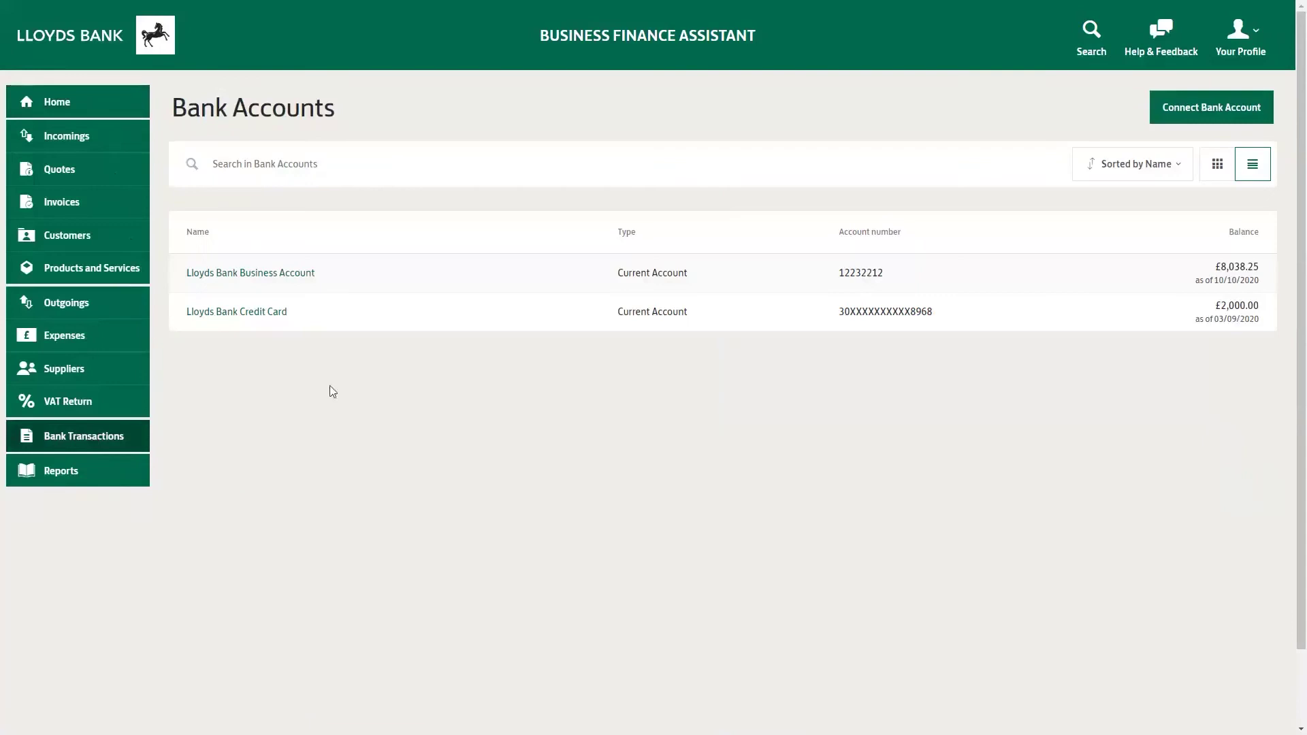
- Open the Lloyds Bank Business Account's August 2020 transactions
click(332, 277)
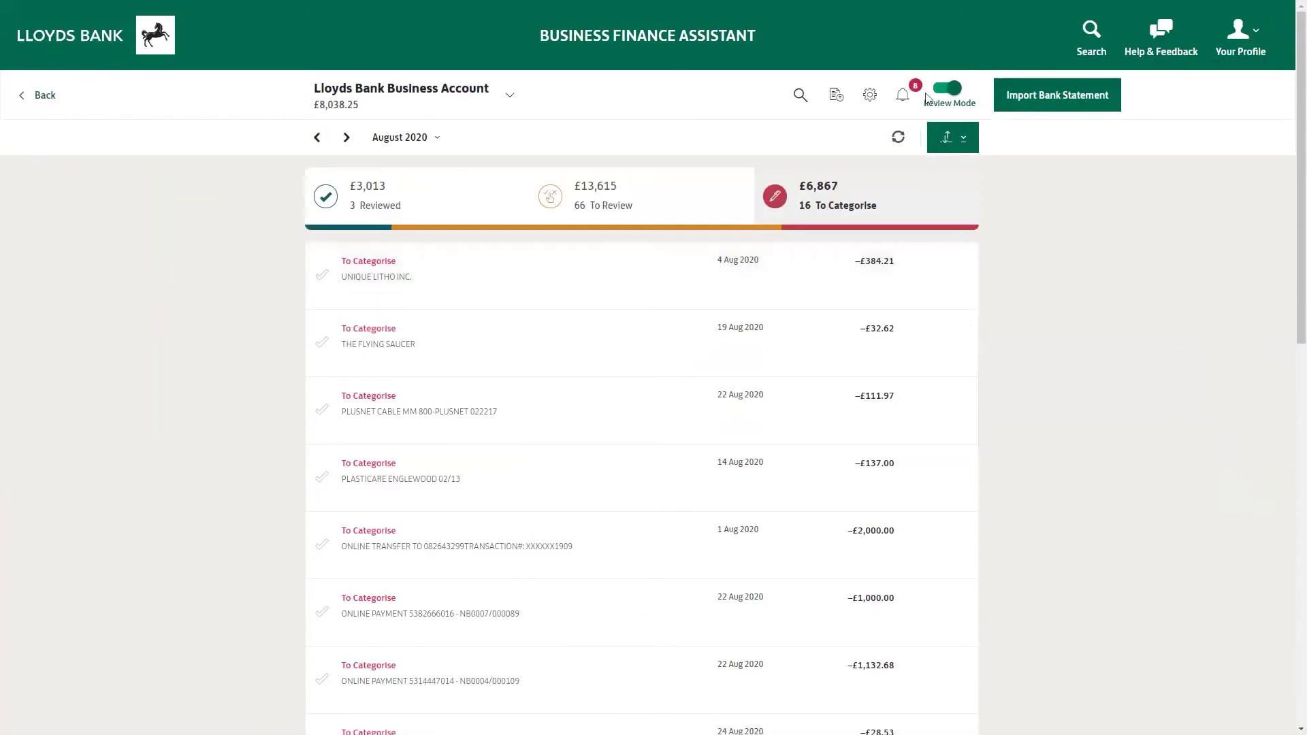
- Turn off Review Mode to list all August 2020 transactions, then open the notifications
click(947, 89)
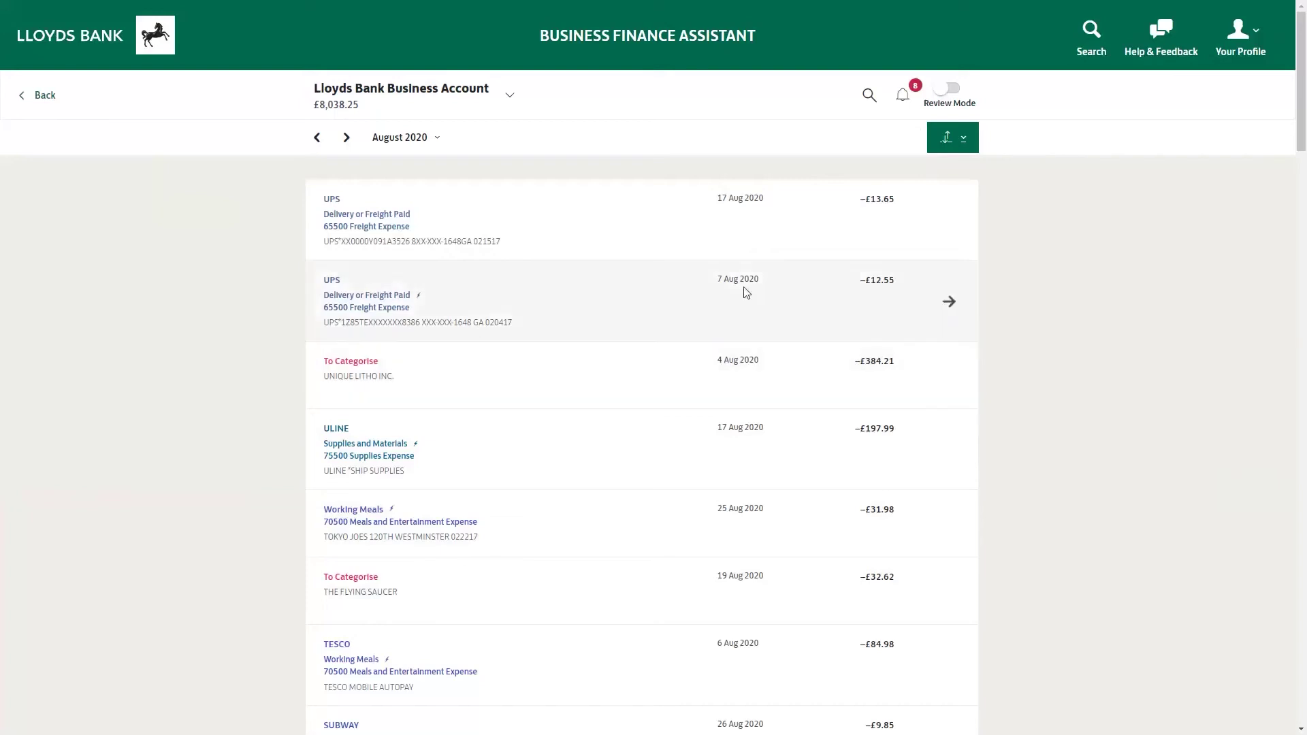
click(908, 103)
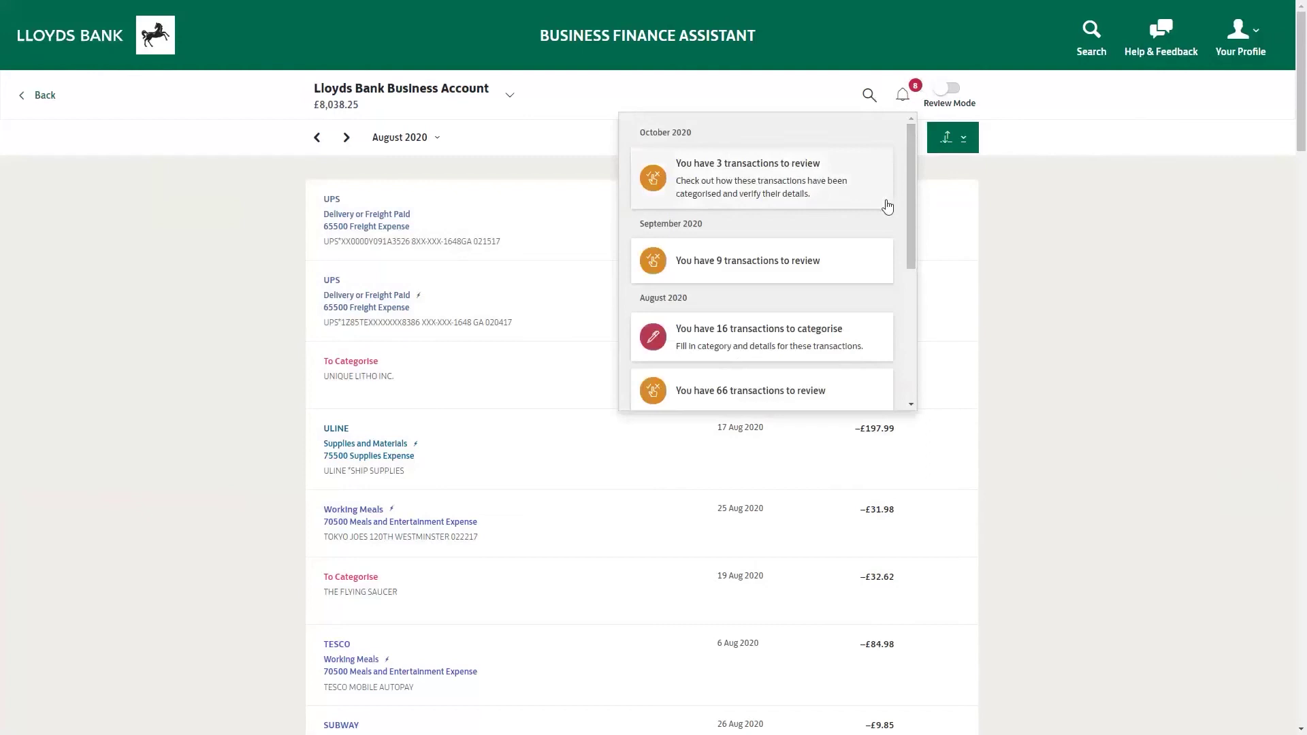
- Scroll through the October and September 2020 review notifications, then close them
scroll(885, 212, down, 2)
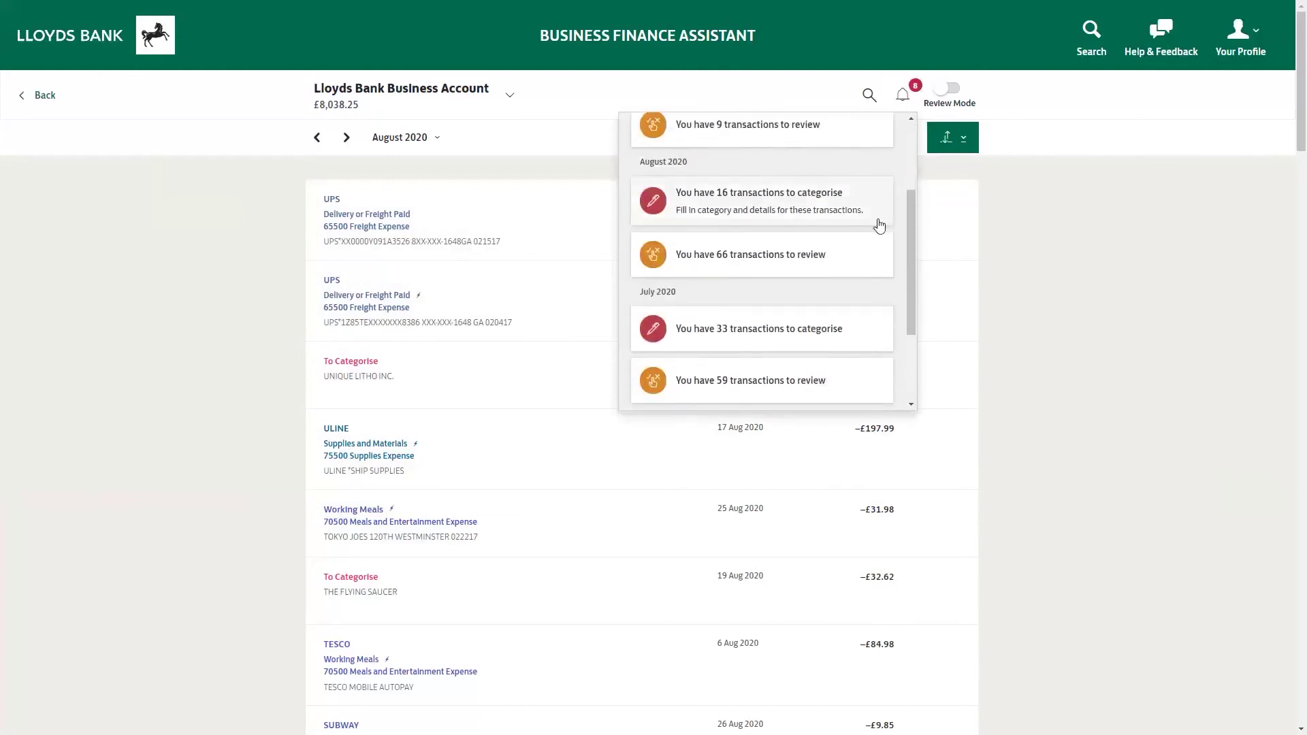
scroll(880, 226, down, 3)
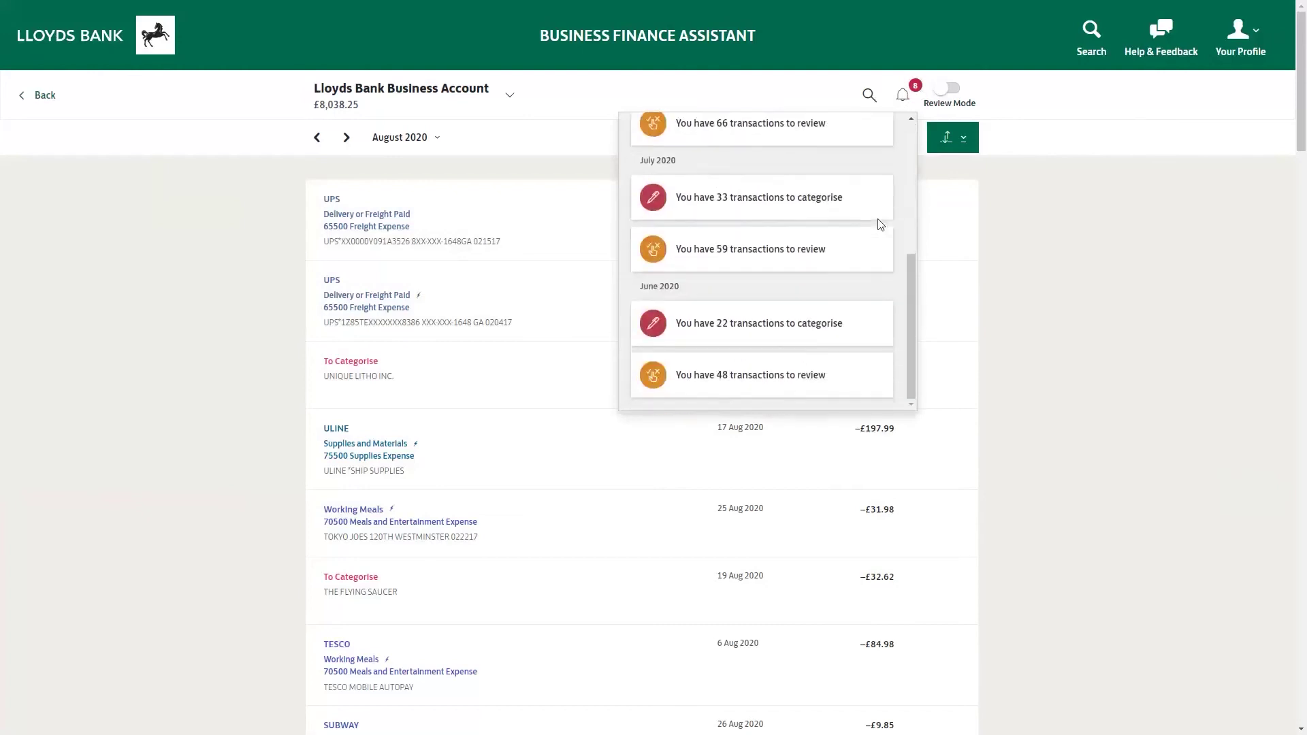
scroll(878, 231, up, 5)
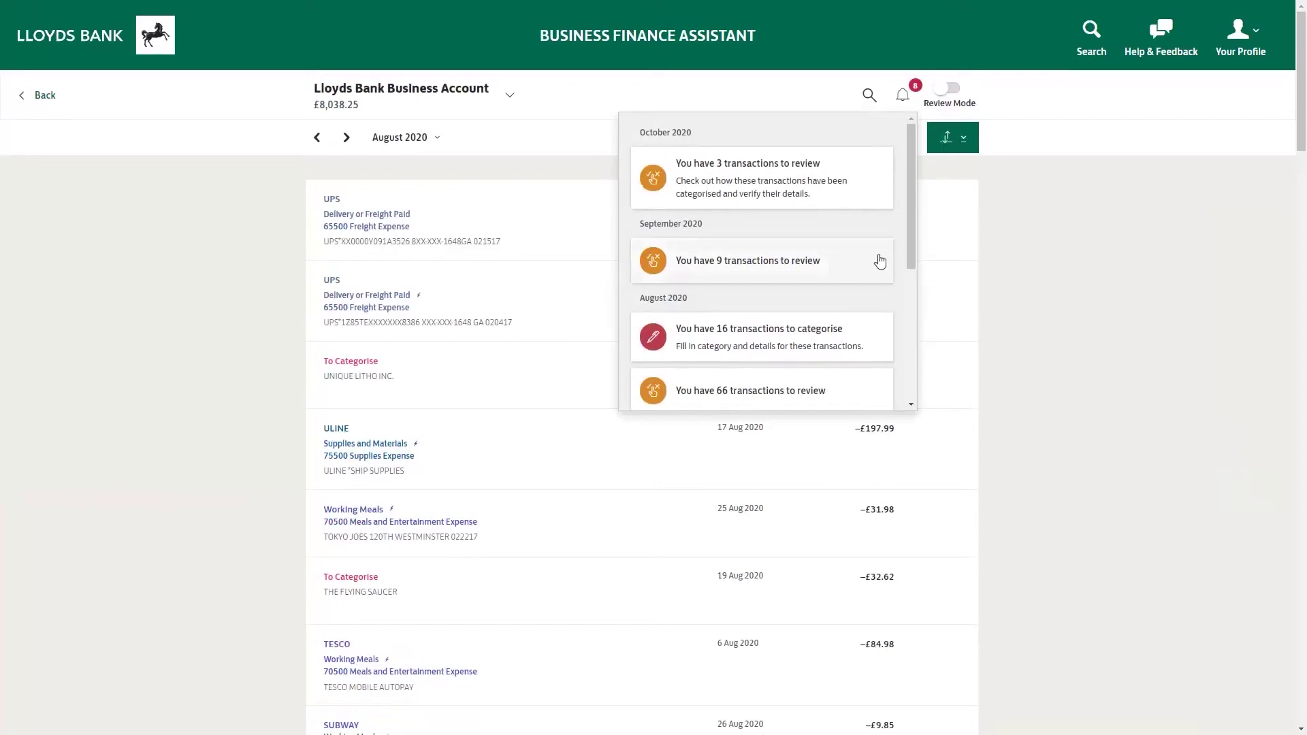
click(1024, 242)
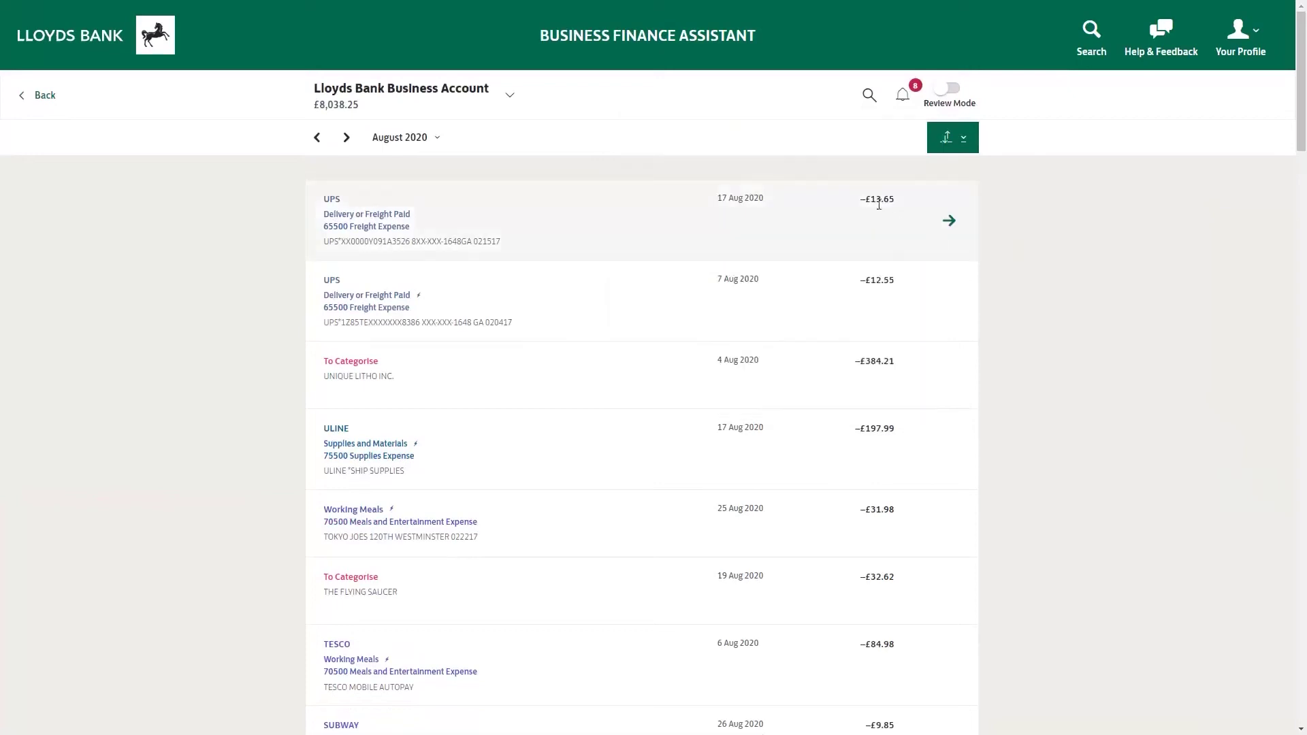
- Turn Review Mode back on and view the Reviewed and To Review lists
click(950, 89)
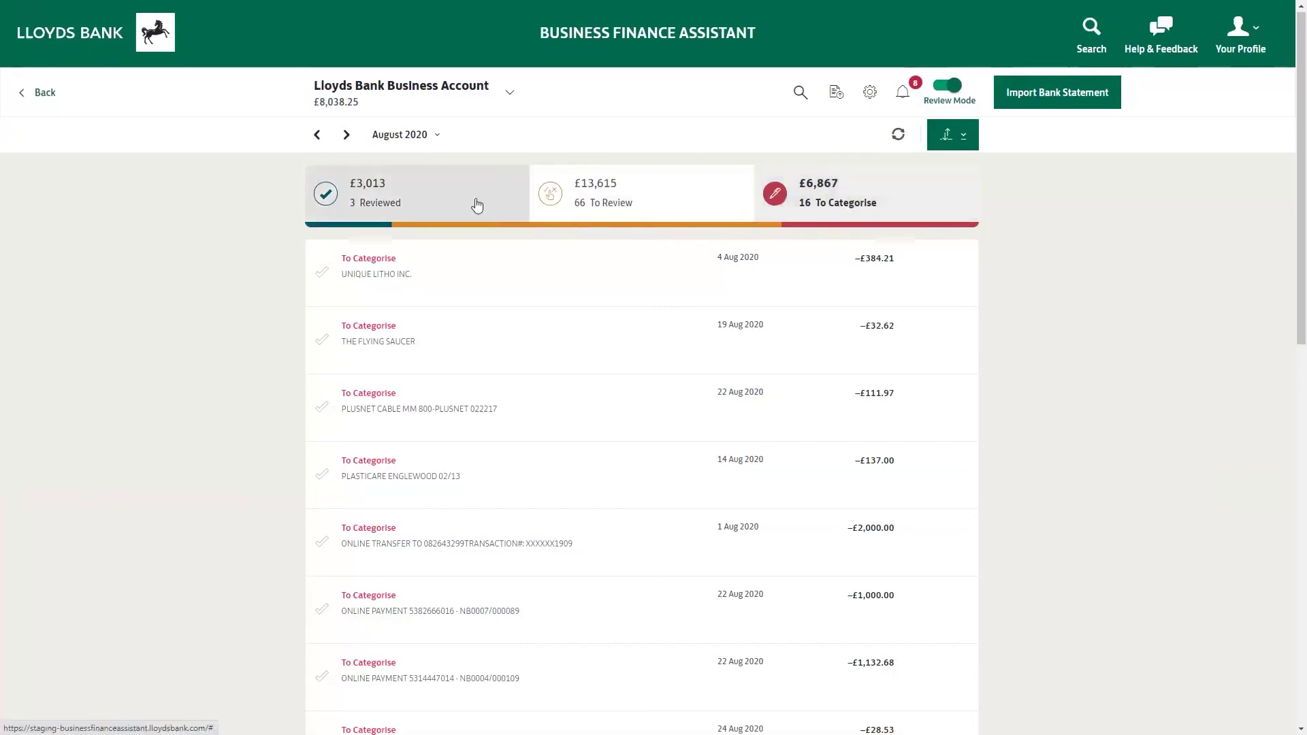
click(423, 199)
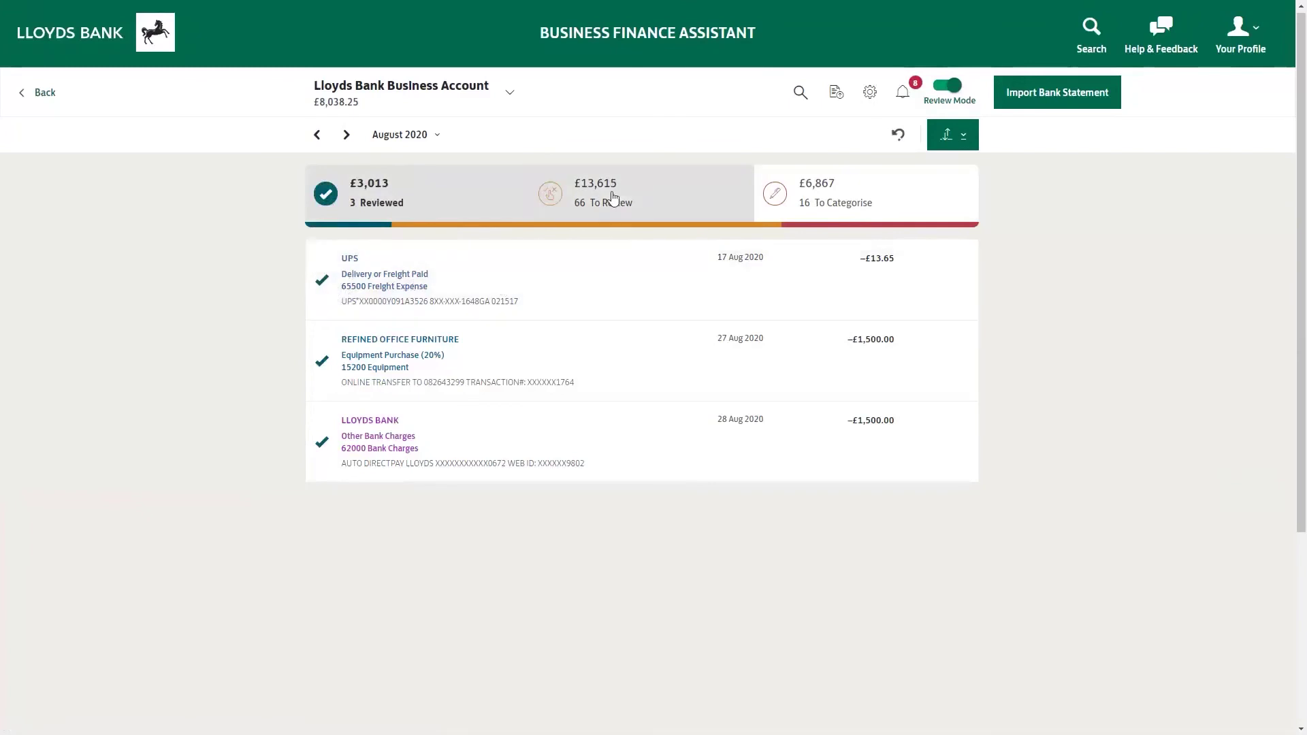
click(637, 203)
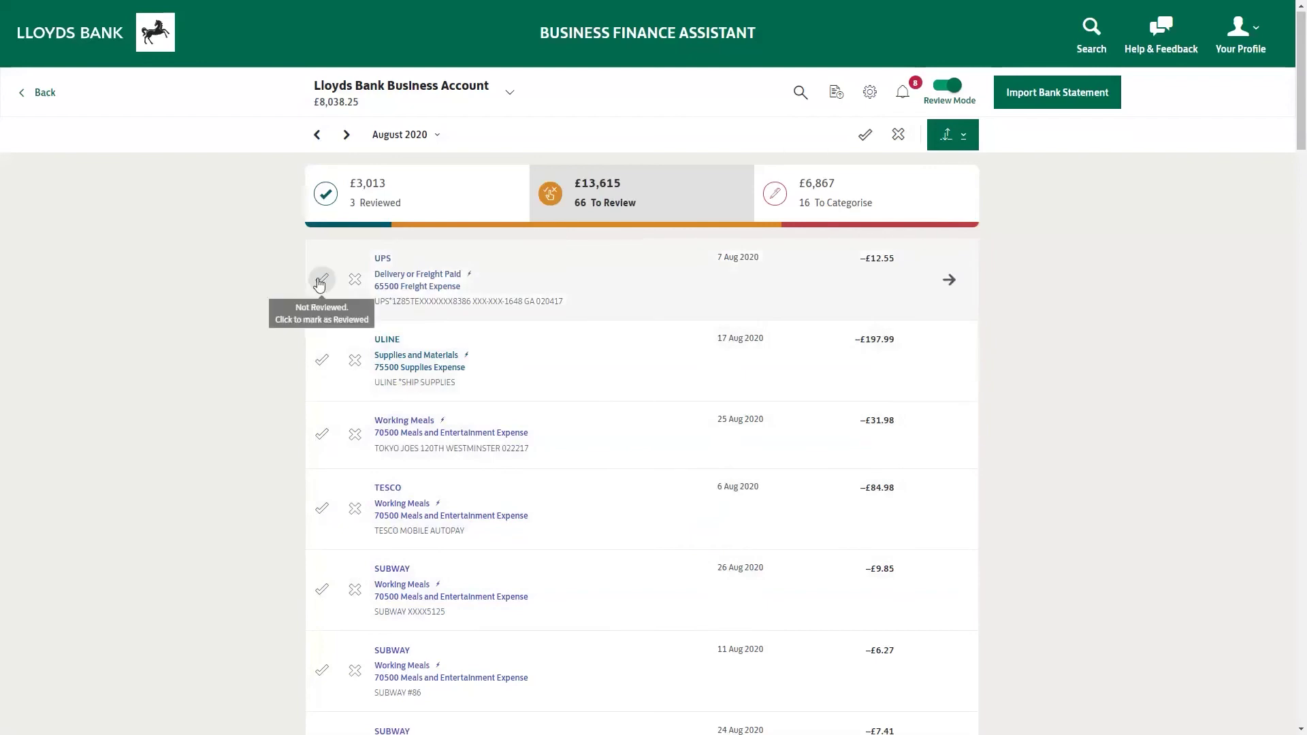
- Mark the 7 Aug UPS payment reviewed, then start categorising UNIQUE LITHO INC.'s −£384.21 payment
click(320, 282)
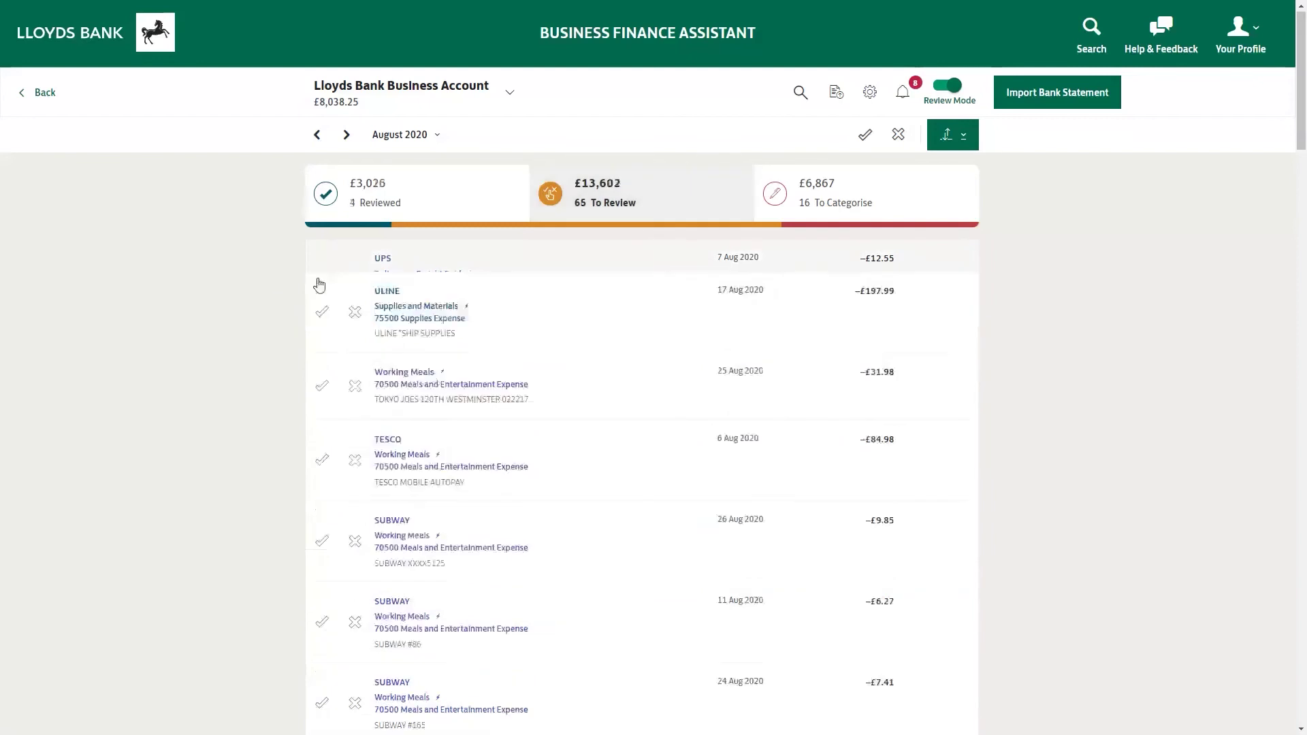
click(418, 201)
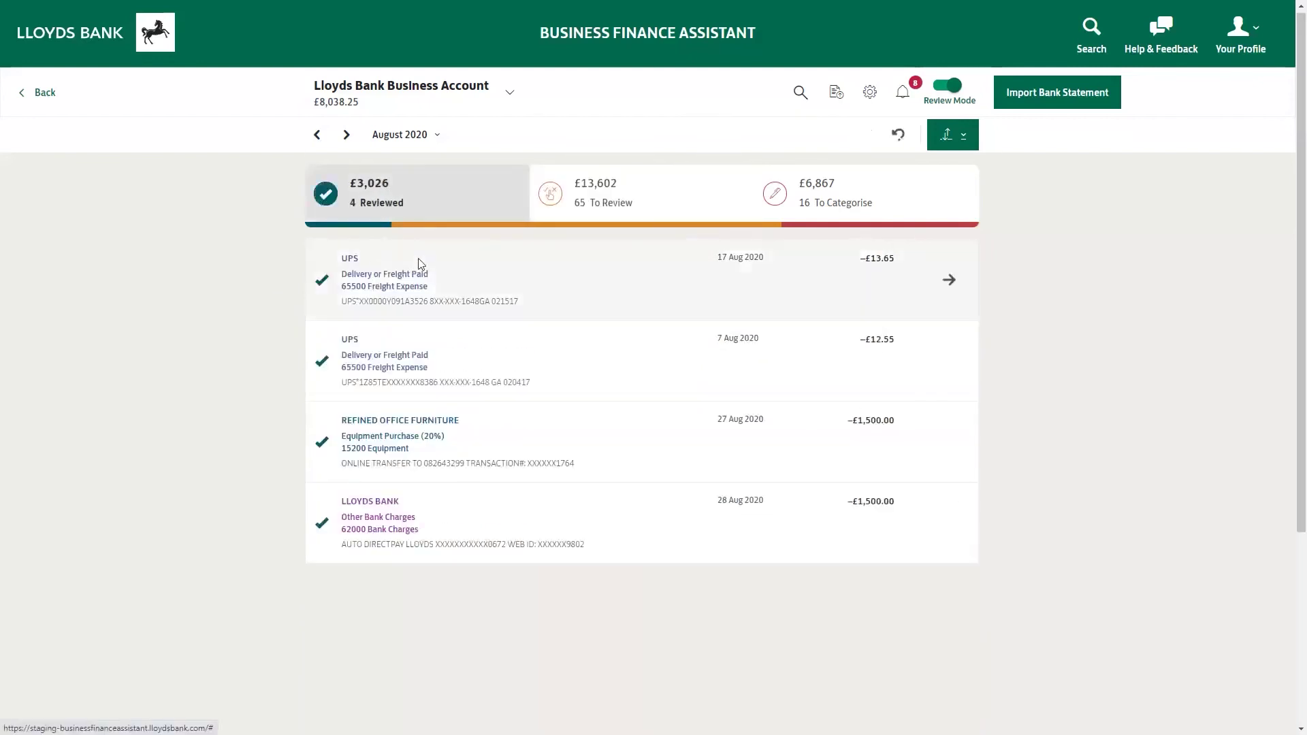
click(625, 204)
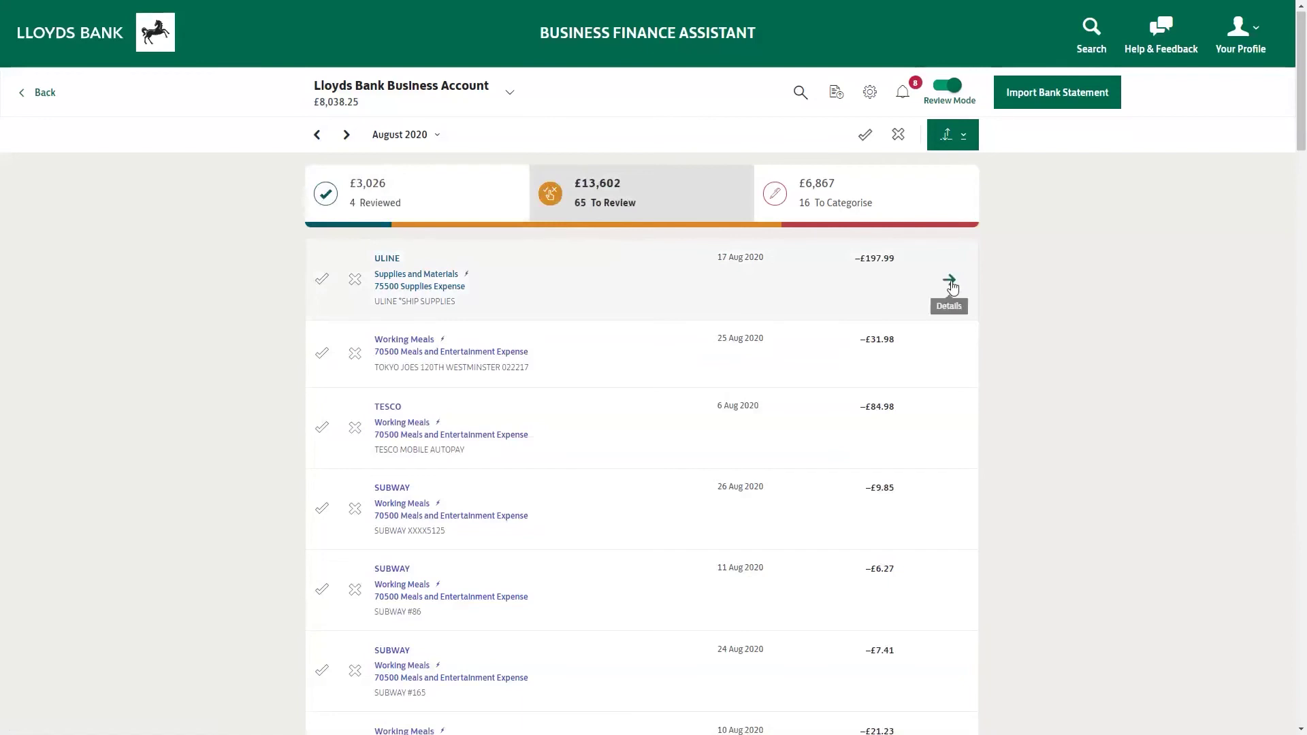
click(861, 198)
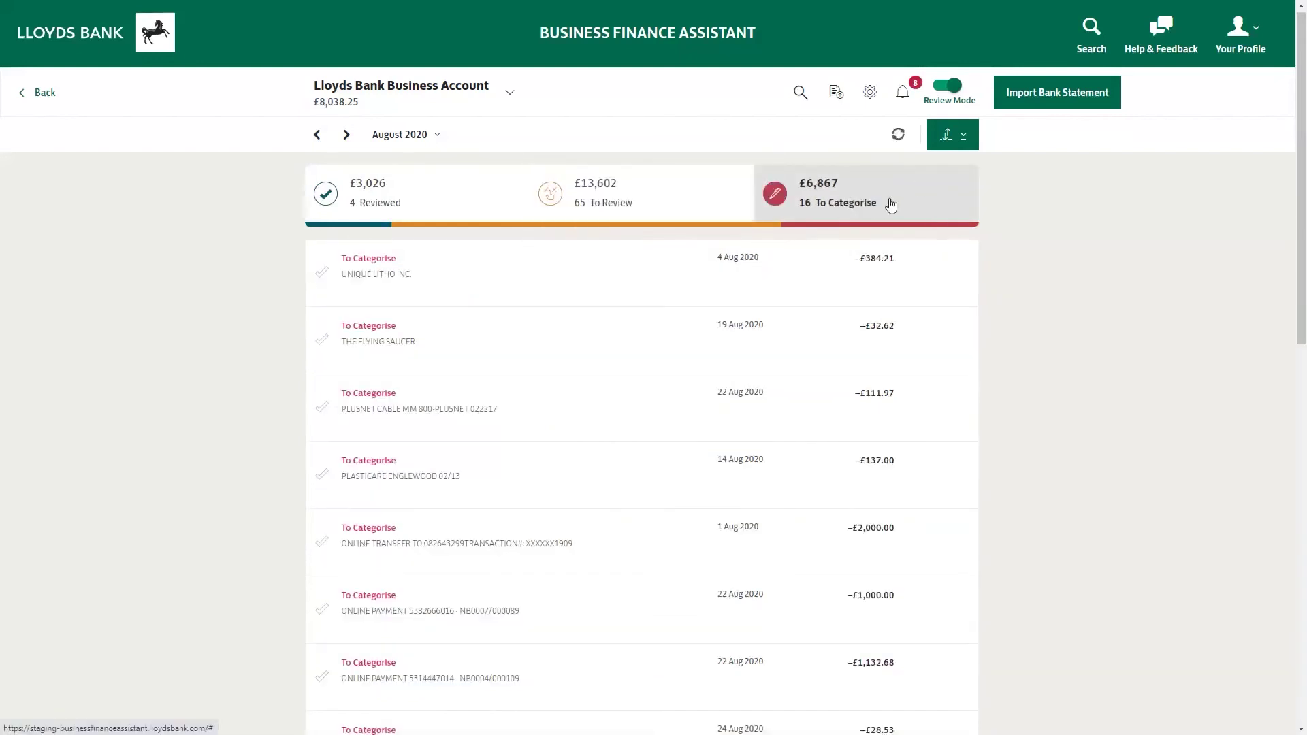
click(950, 275)
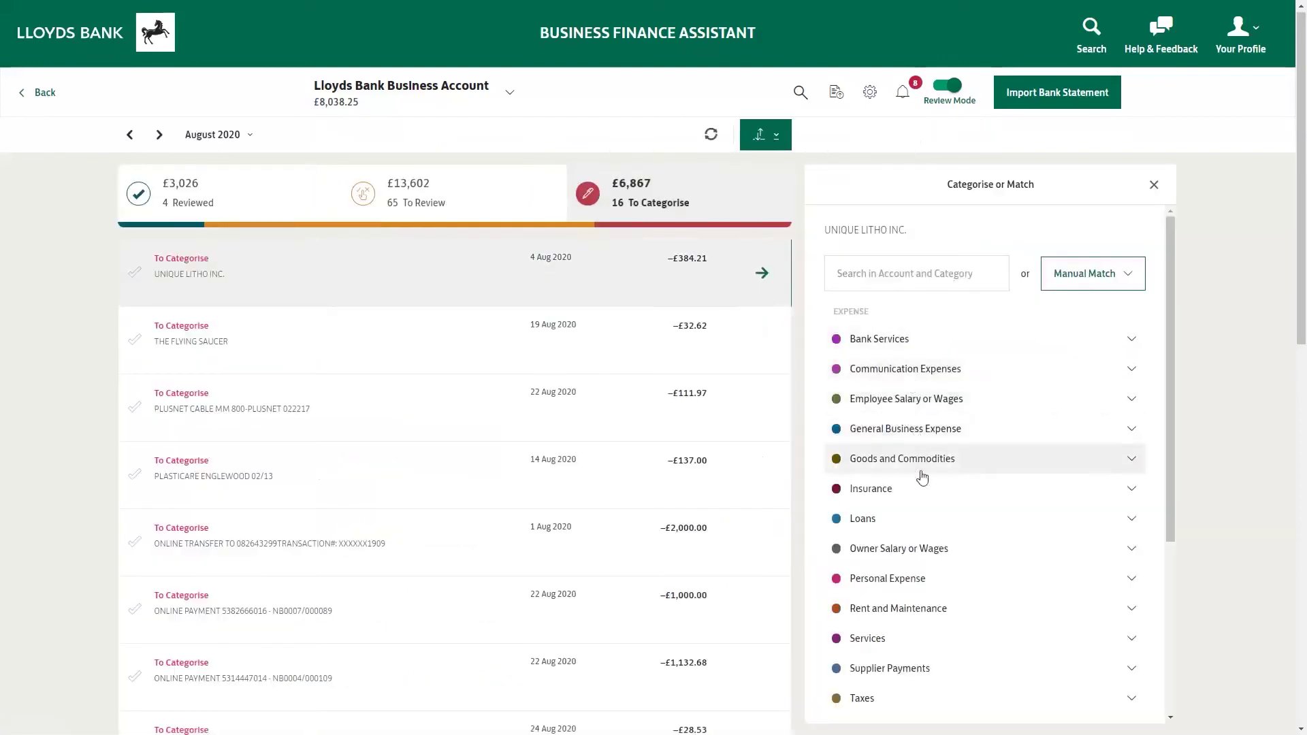
- Reopen UNIQUE LITHO INC.'s categorise panel, scroll through it, then return to the Home dashboard
click(1154, 185)
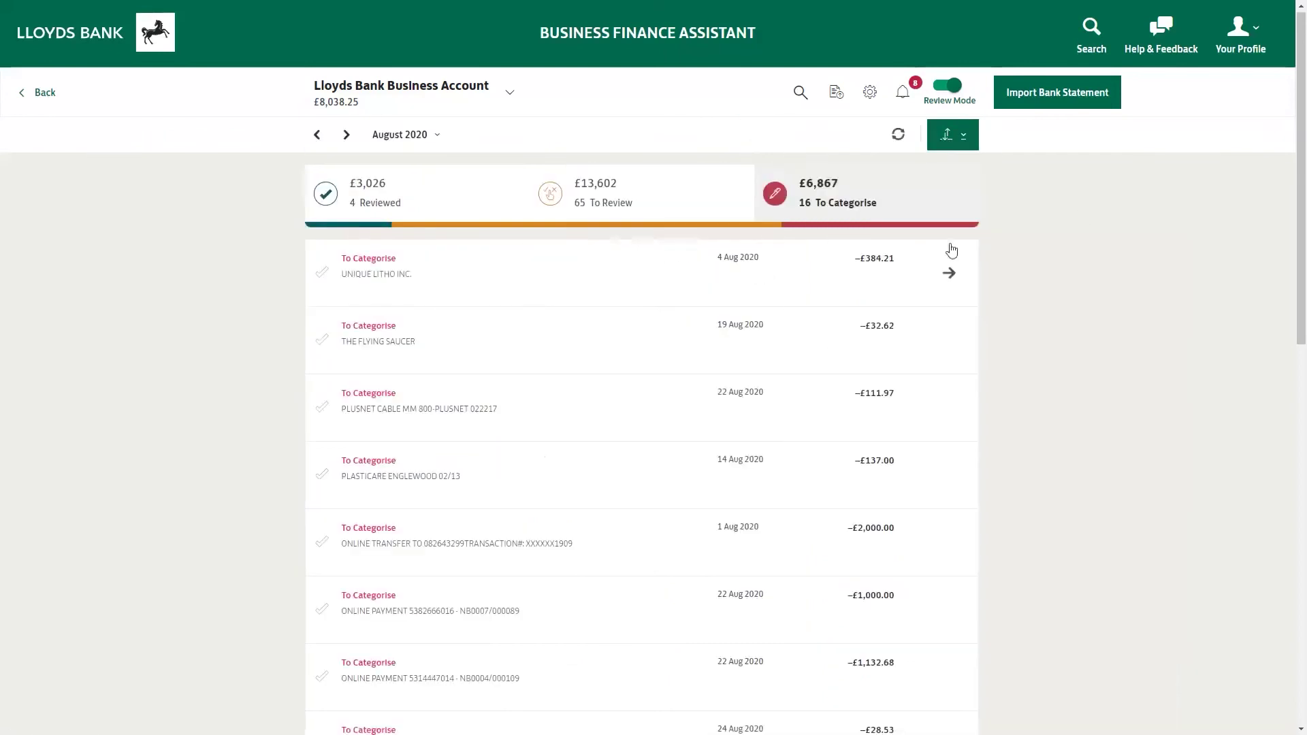
click(950, 275)
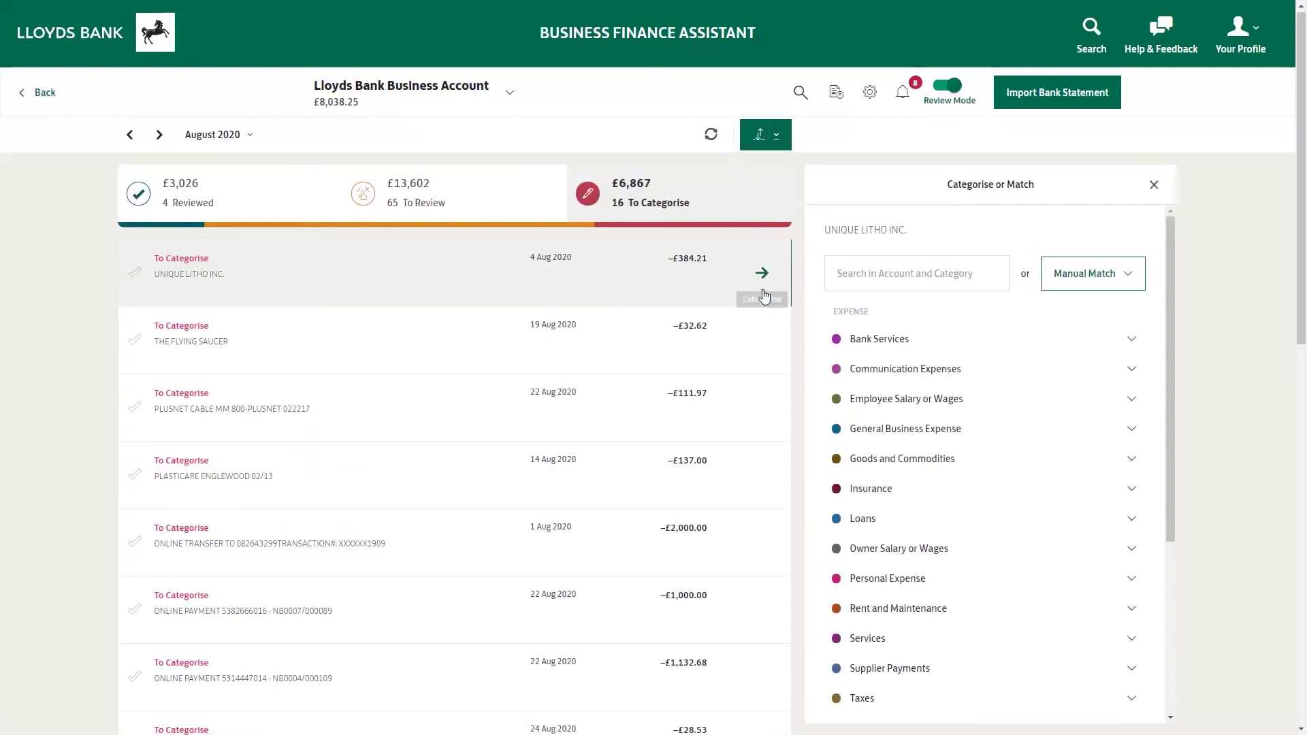
scroll(950, 499, down, 1)
scroll(948, 500, down, 1)
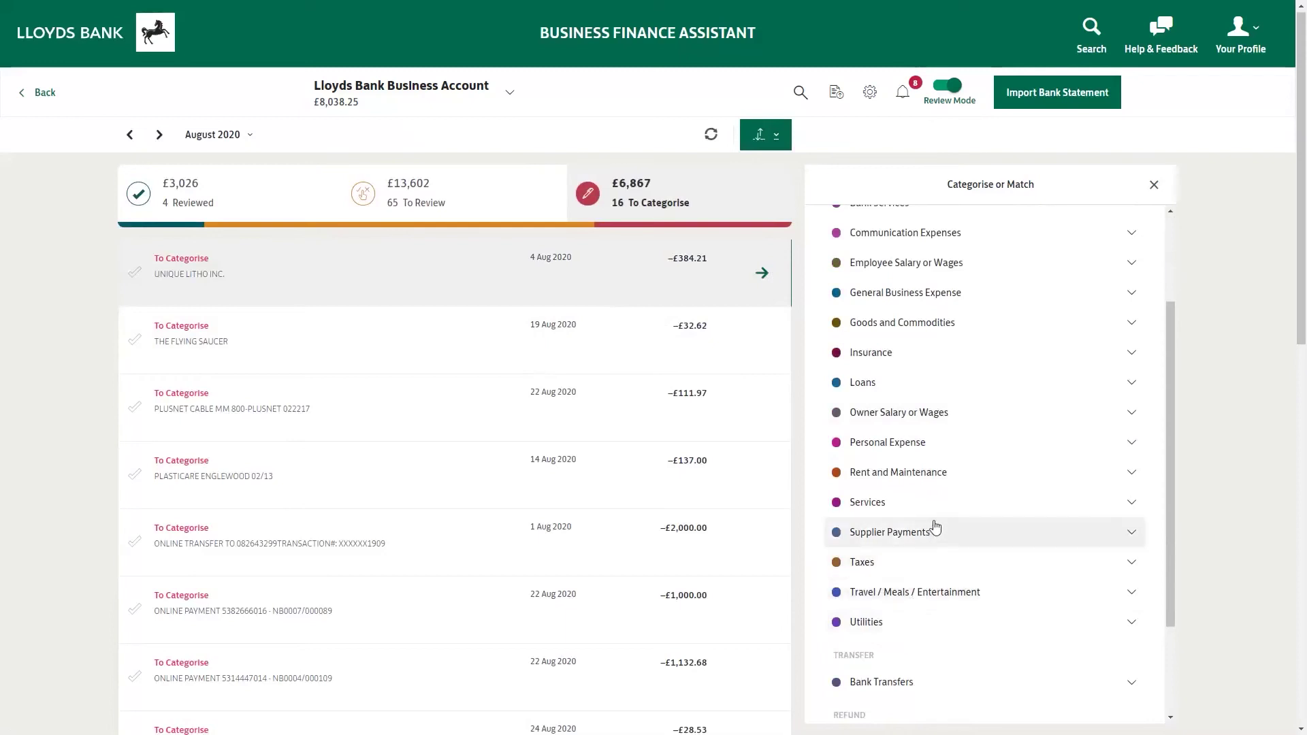
scroll(936, 521, up, 3)
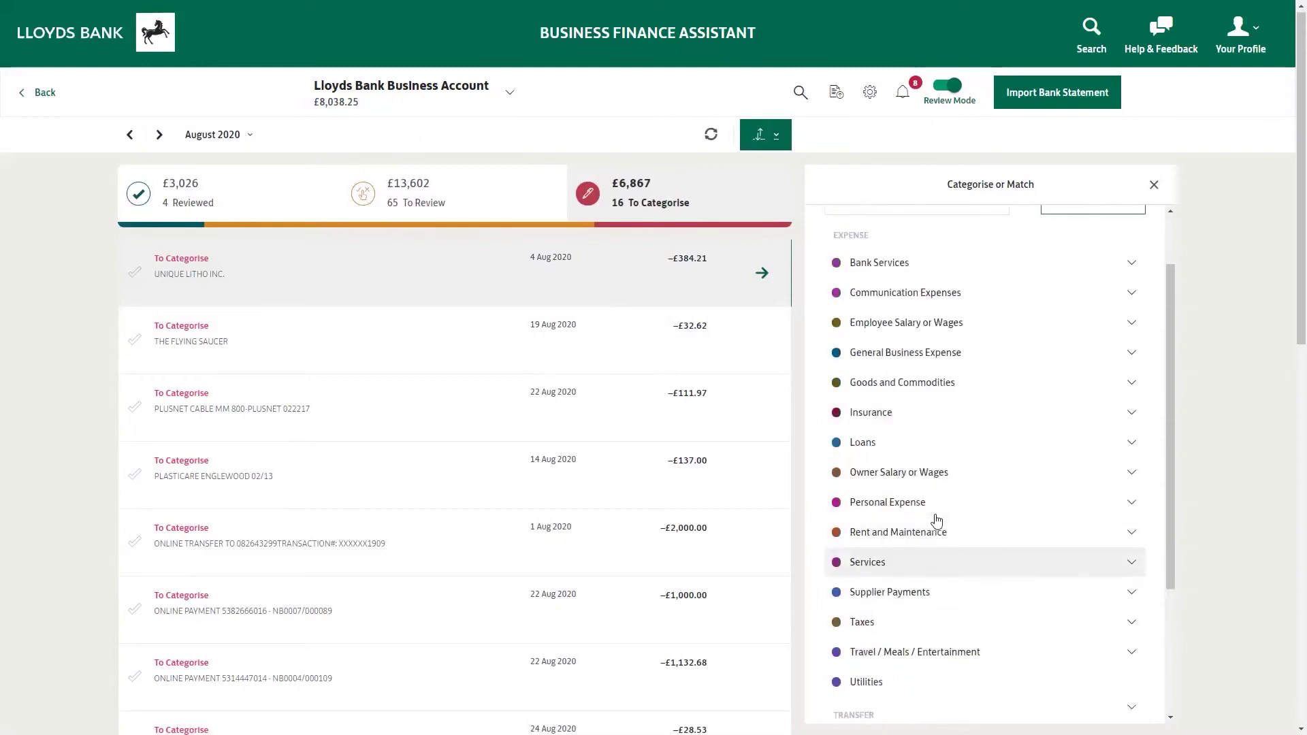
scroll(942, 484, up, 1)
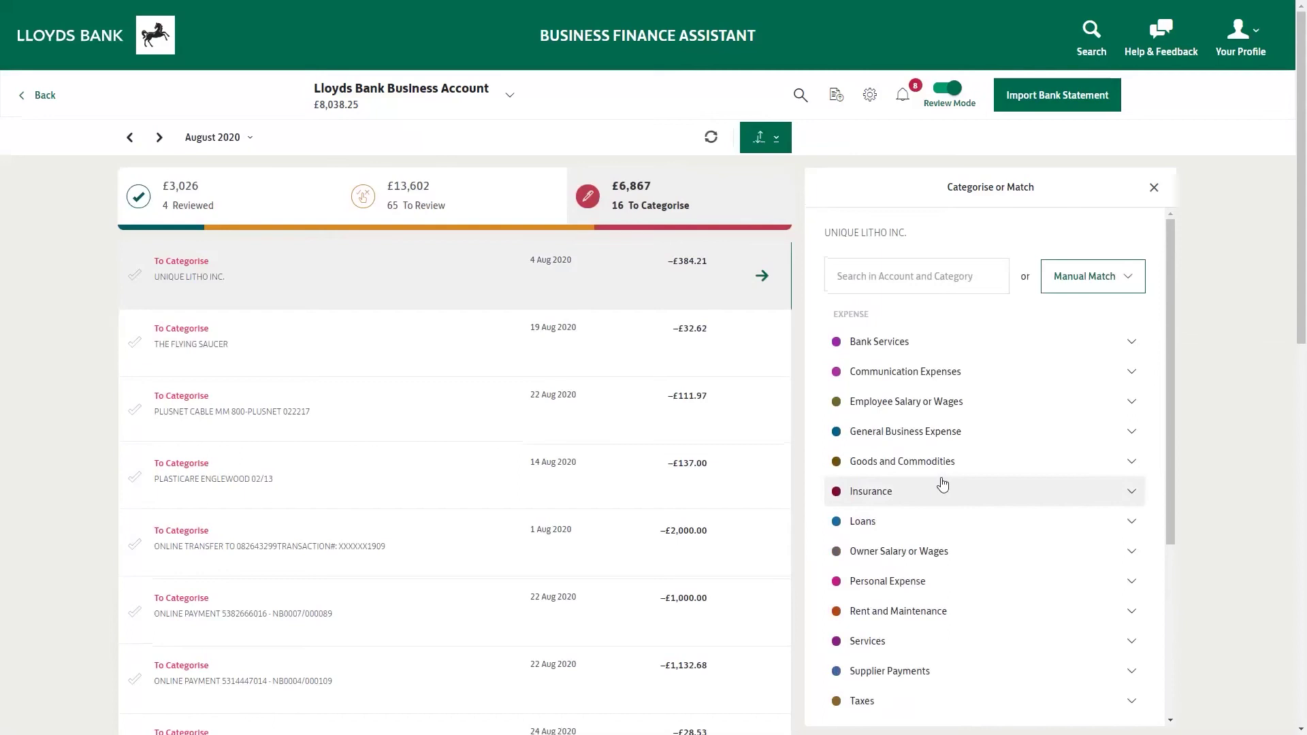
click(151, 40)
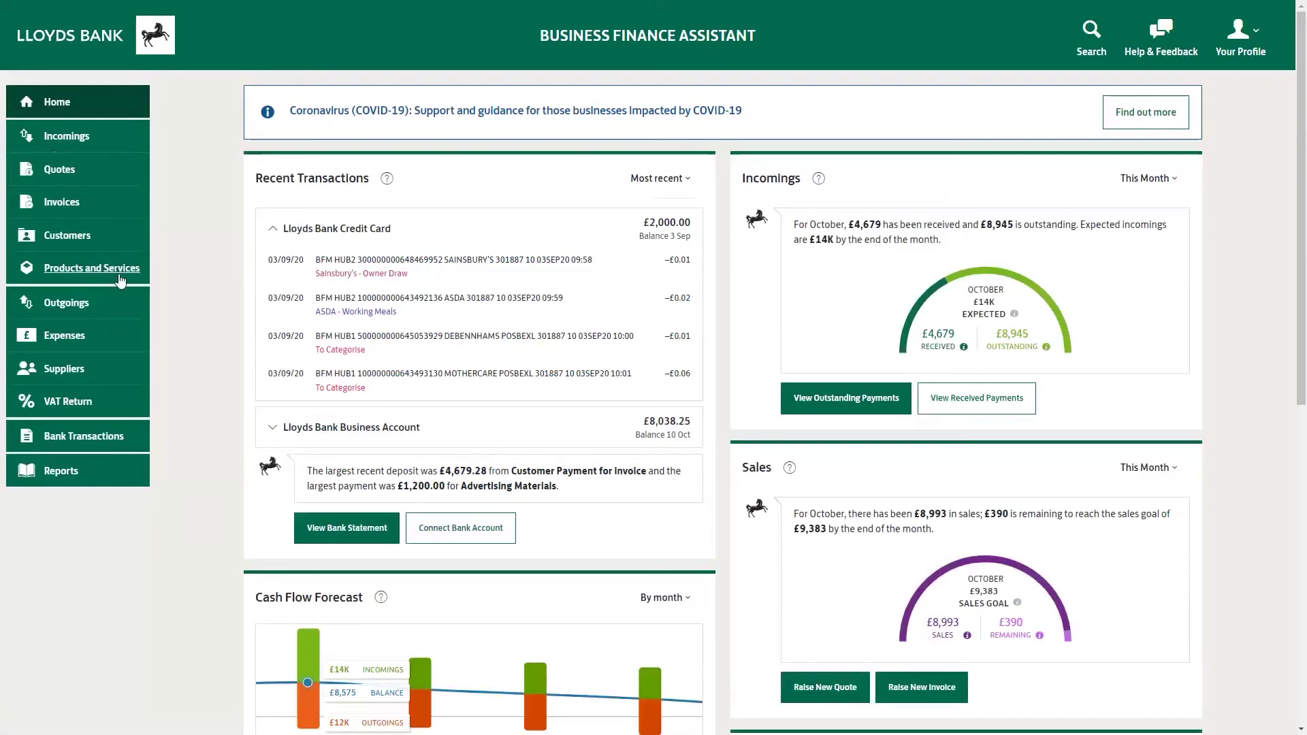
- Start a new Products and Services entry, toggling its type between Product and Service
click(84, 272)
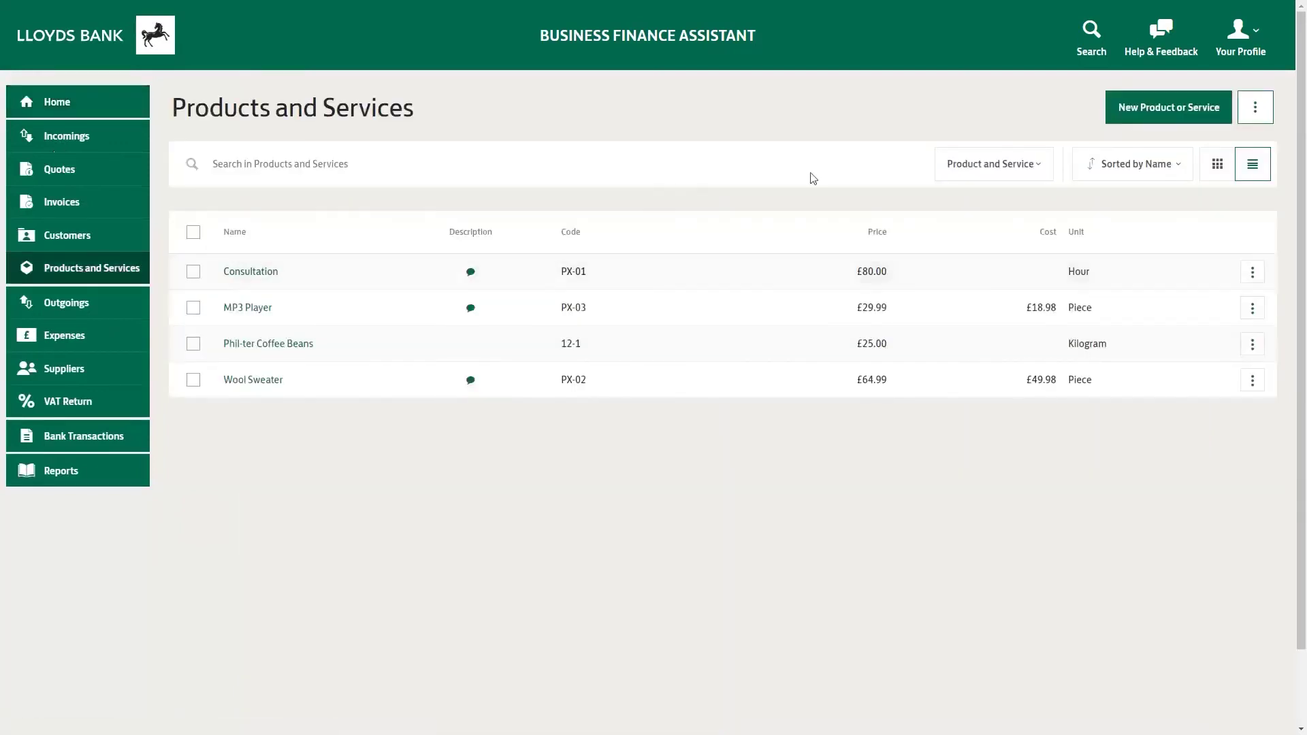
click(1166, 114)
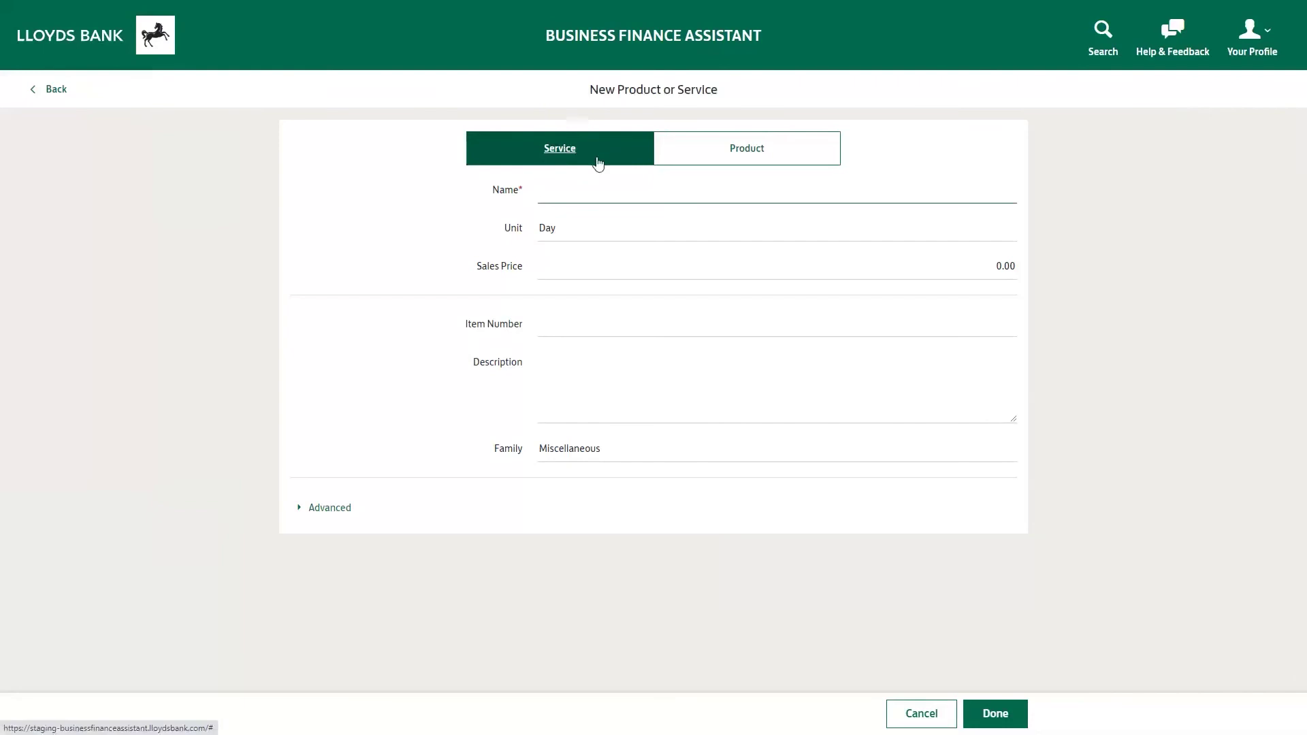
click(749, 154)
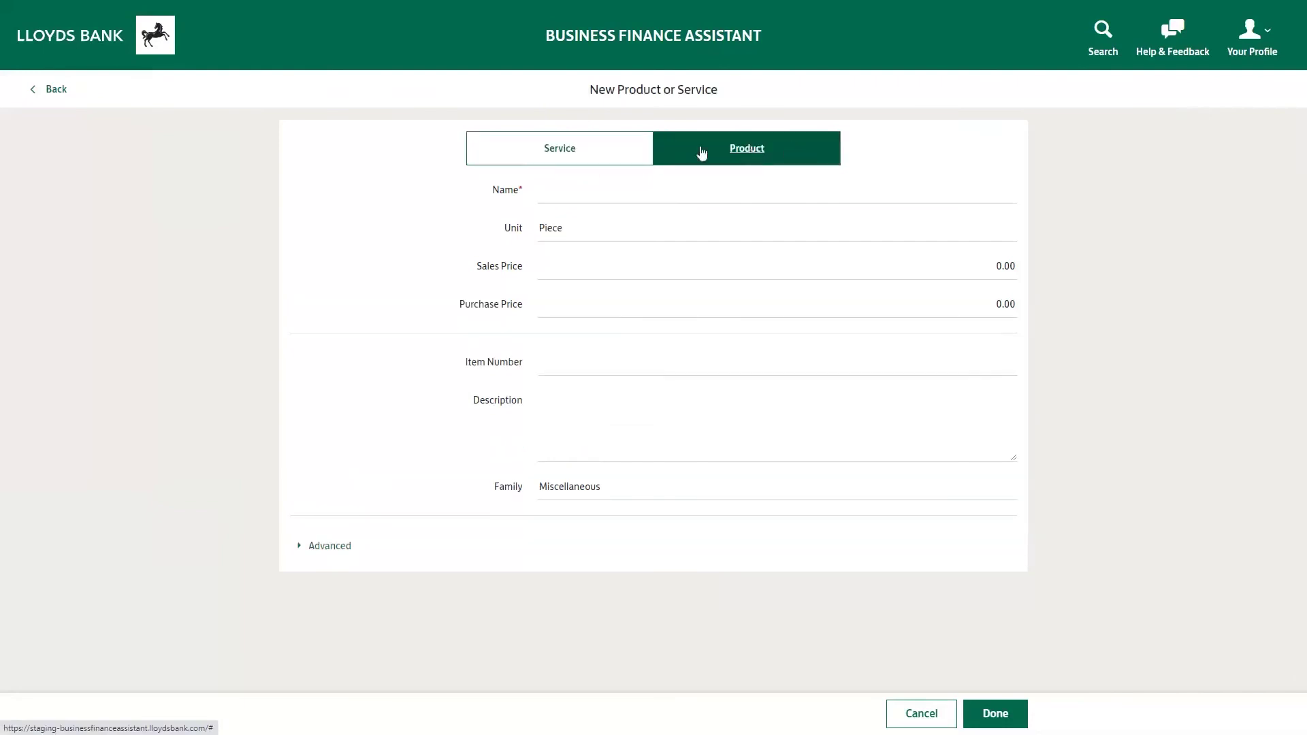
click(581, 146)
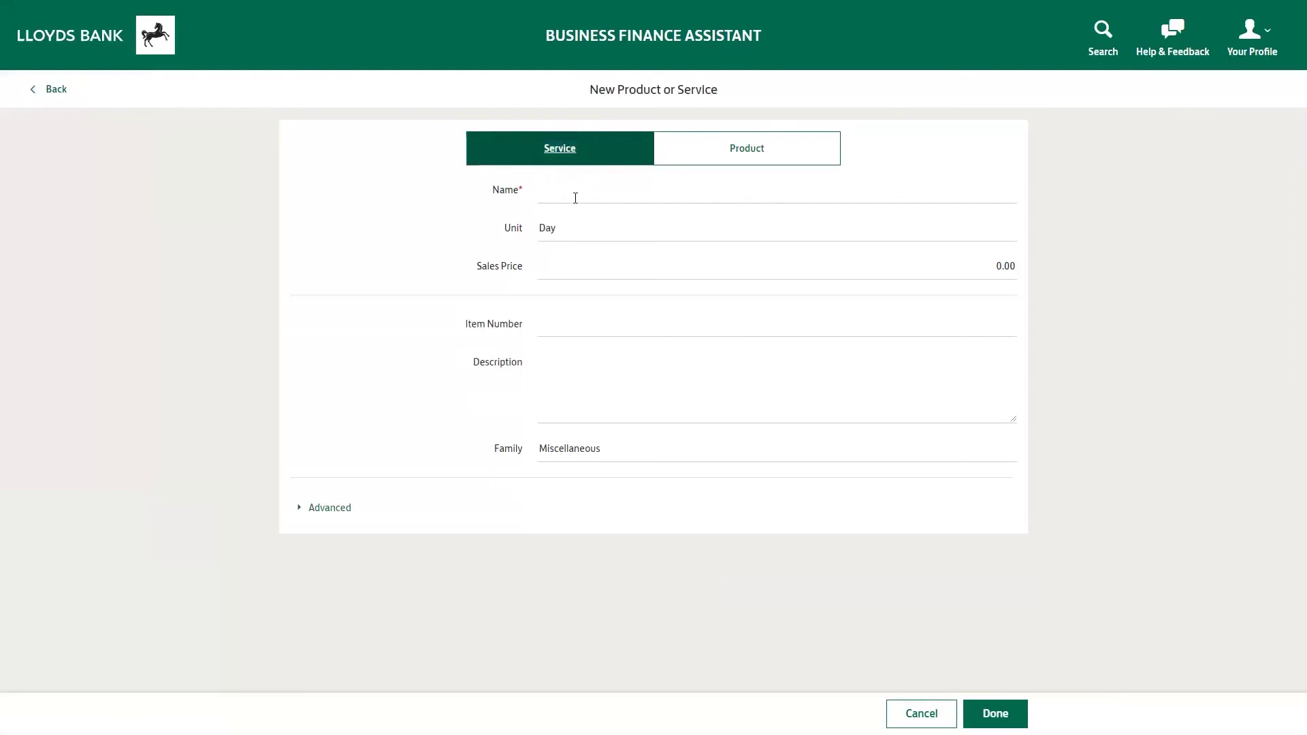
- Review the Advanced Income Account and 20.0% Standard VAT options, then discard the new service
click(334, 508)
scroll(335, 511, down, 2)
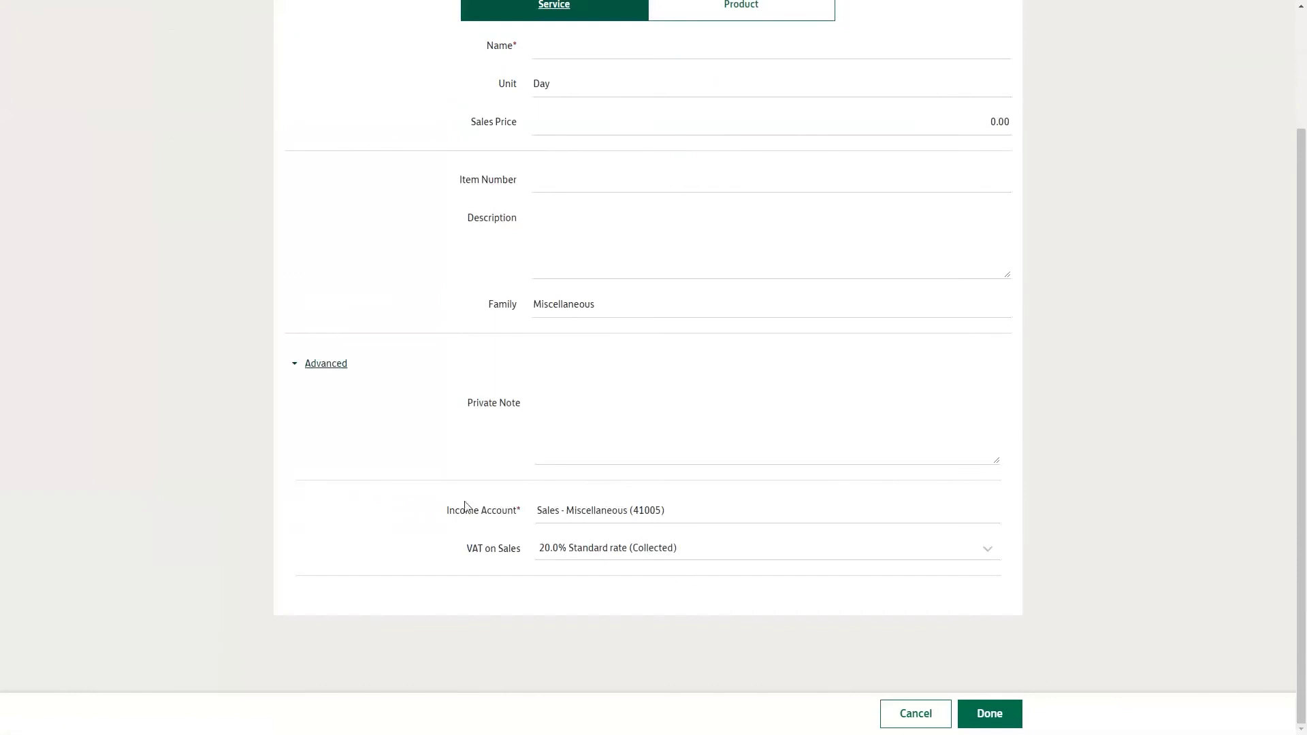
click(582, 521)
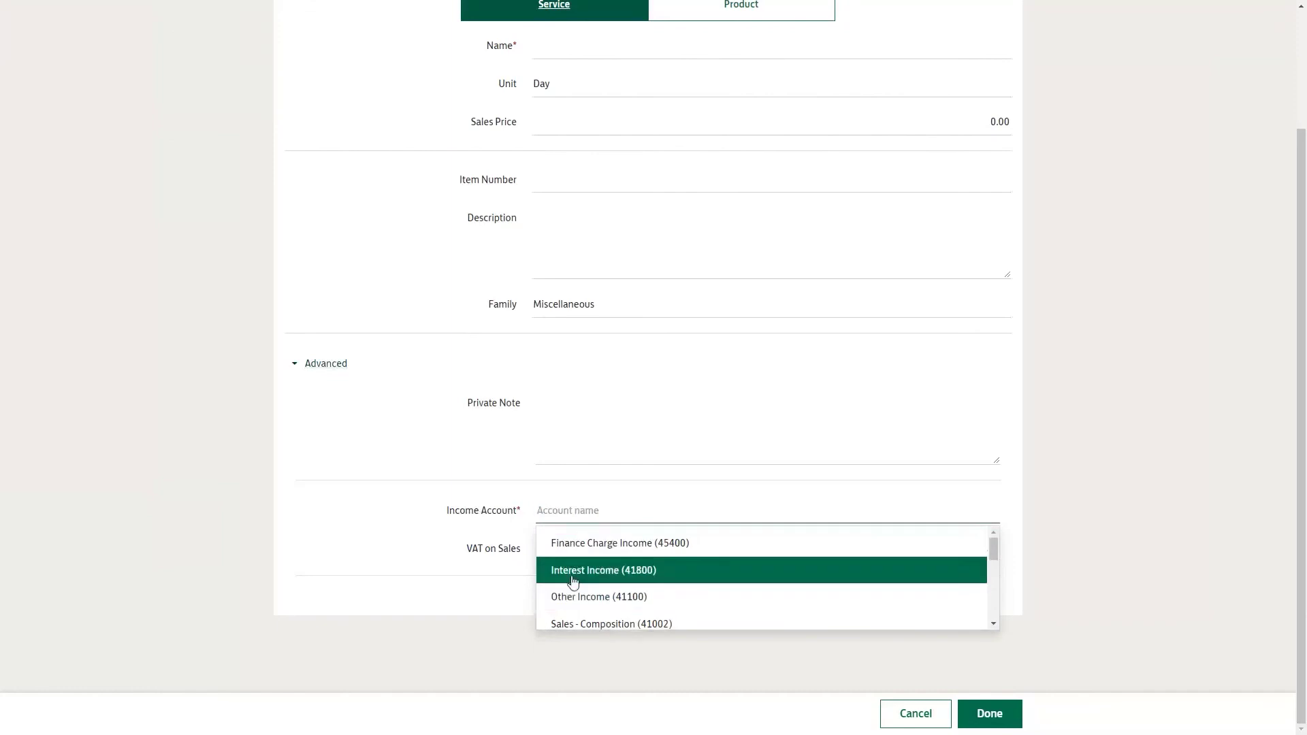
click(497, 557)
click(586, 553)
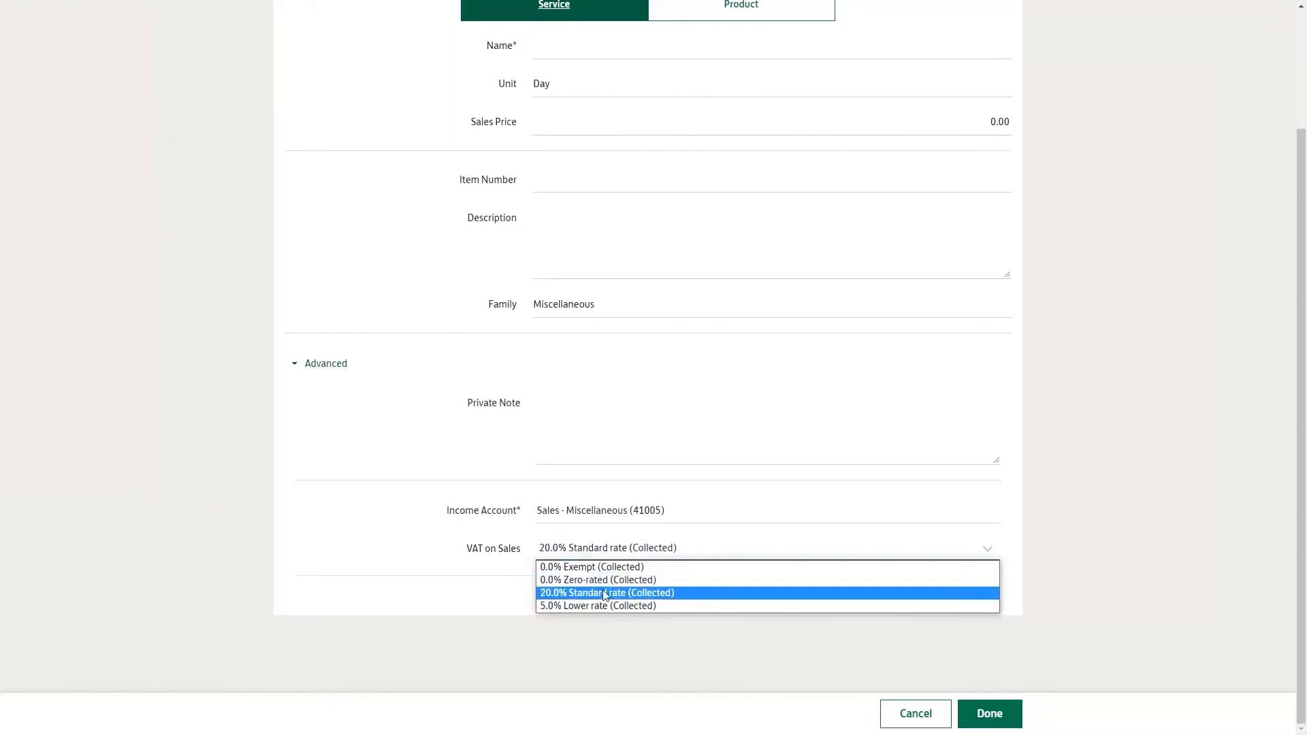
click(569, 555)
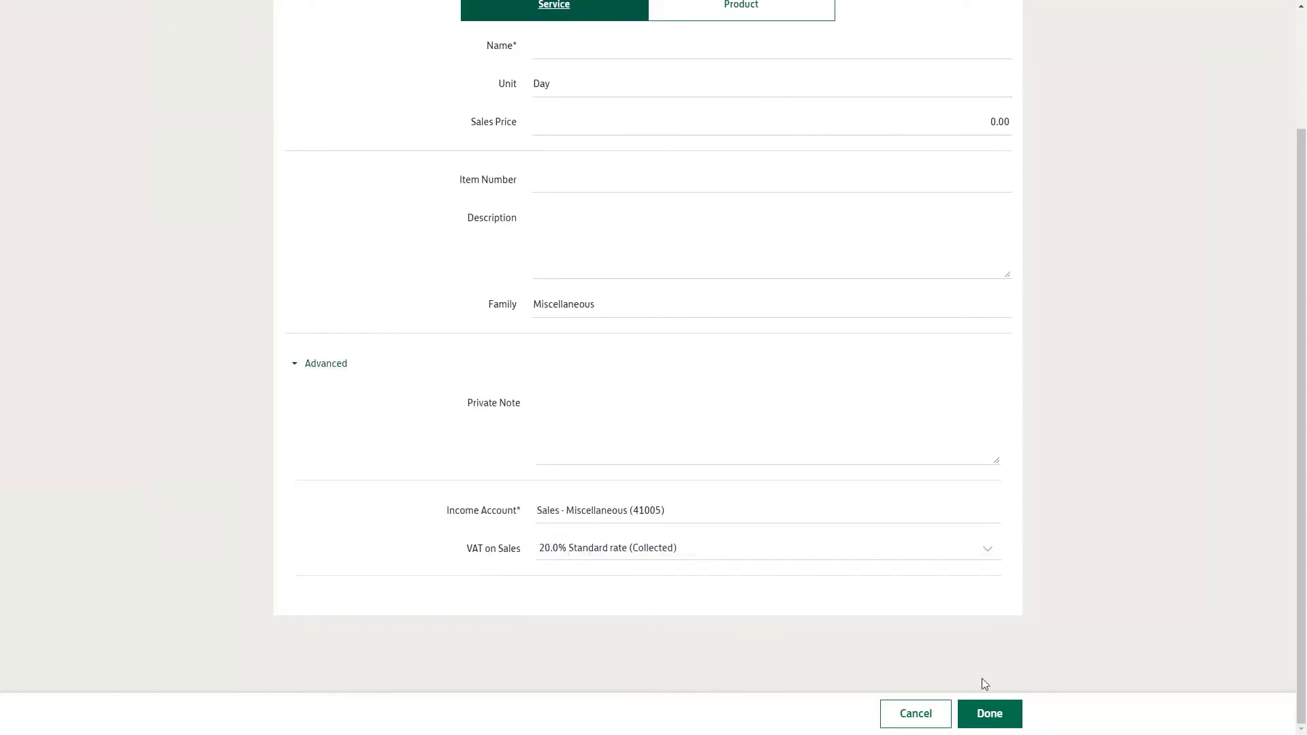
click(917, 716)
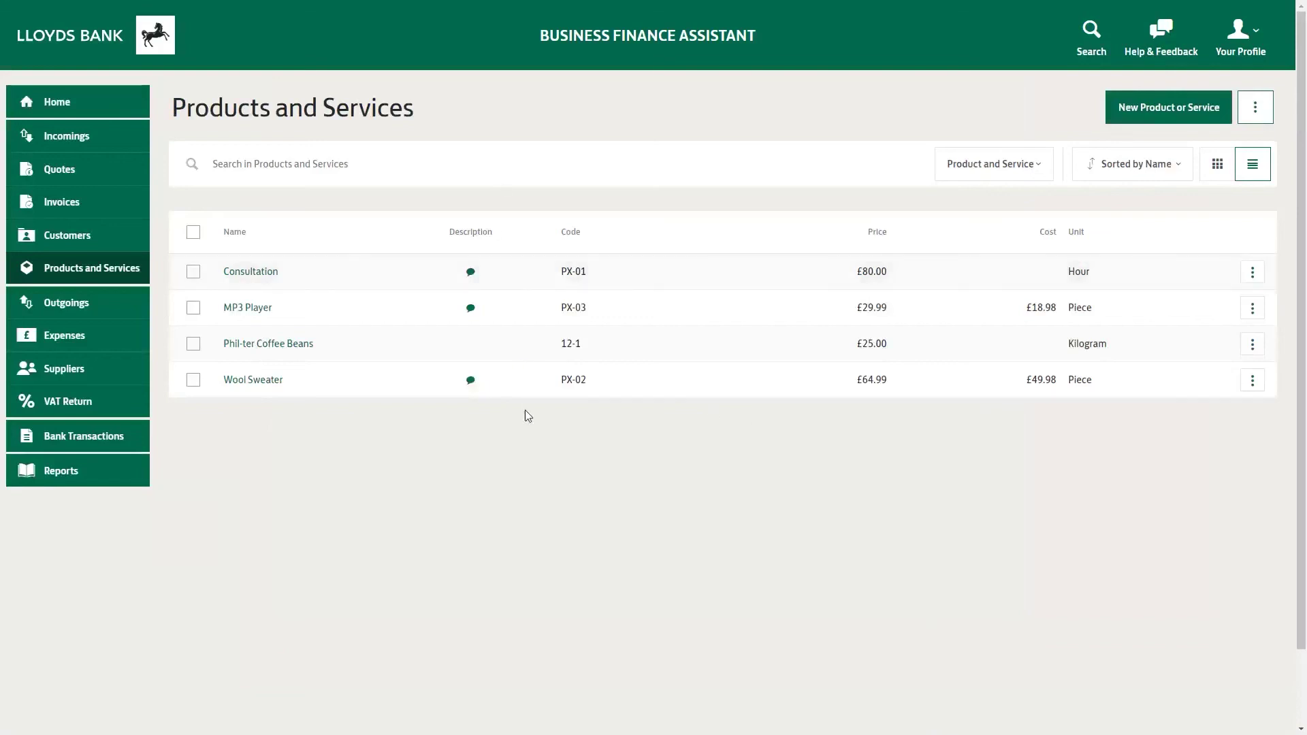
click(67, 208)
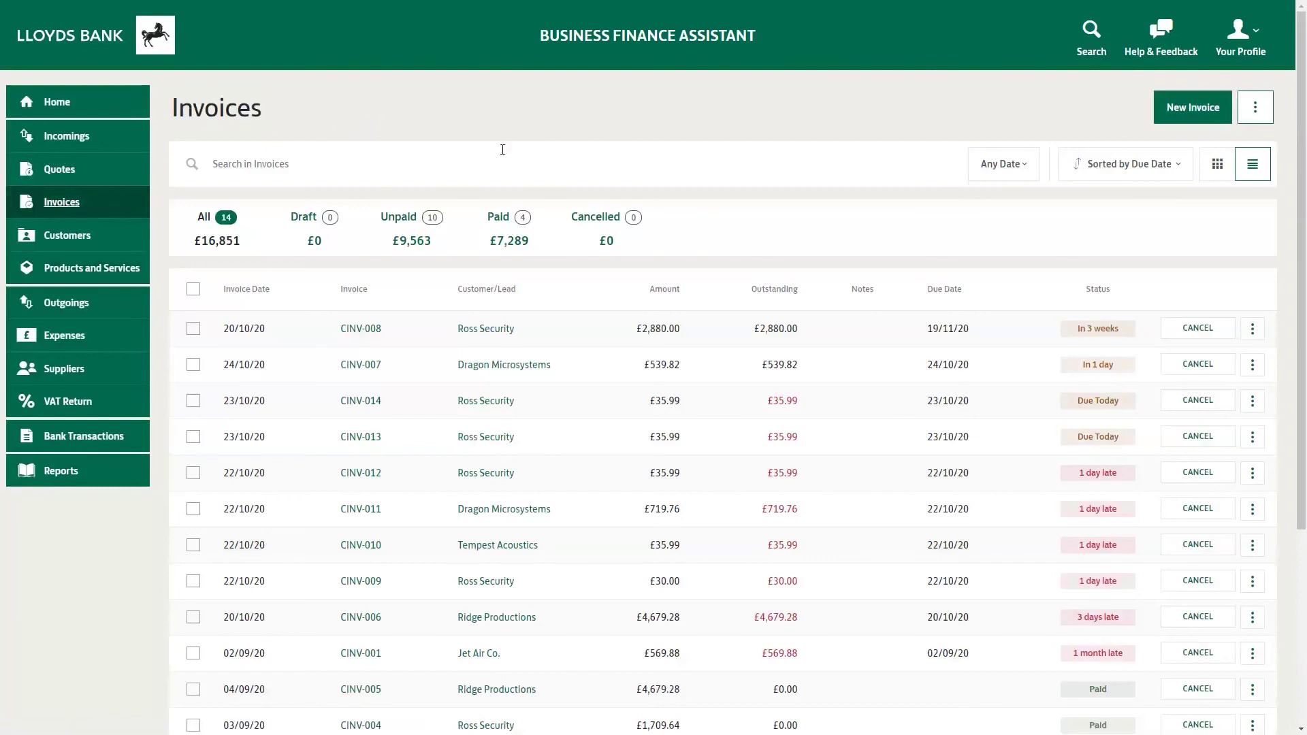
- Start a new invoice billed to Ross Security, picked from the full customer list
click(1193, 113)
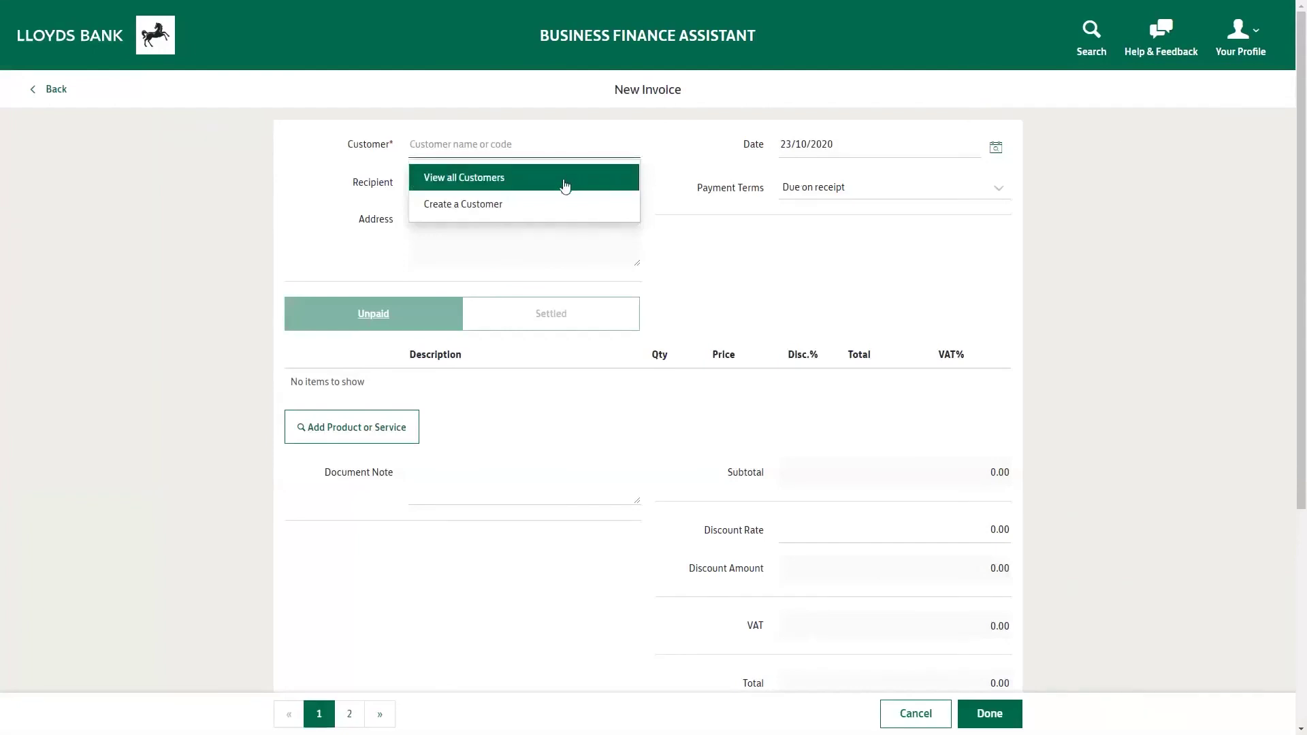
click(475, 181)
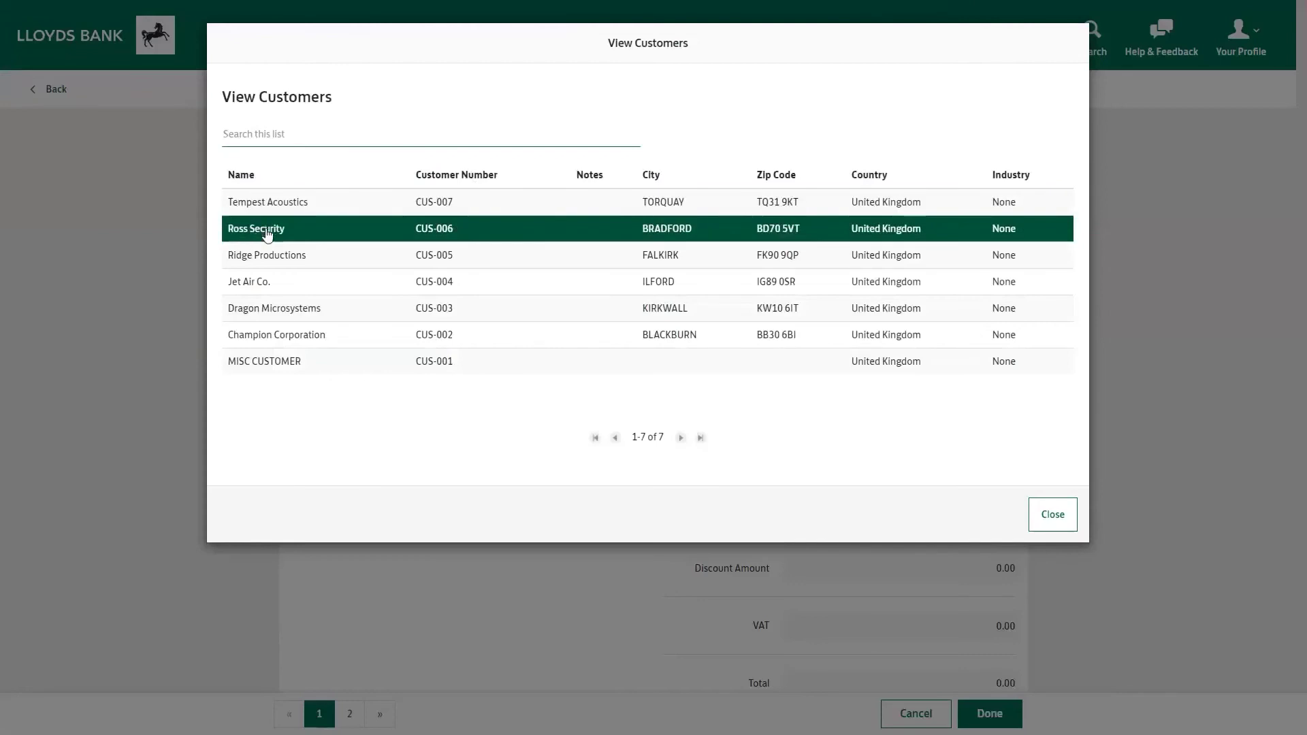
click(267, 231)
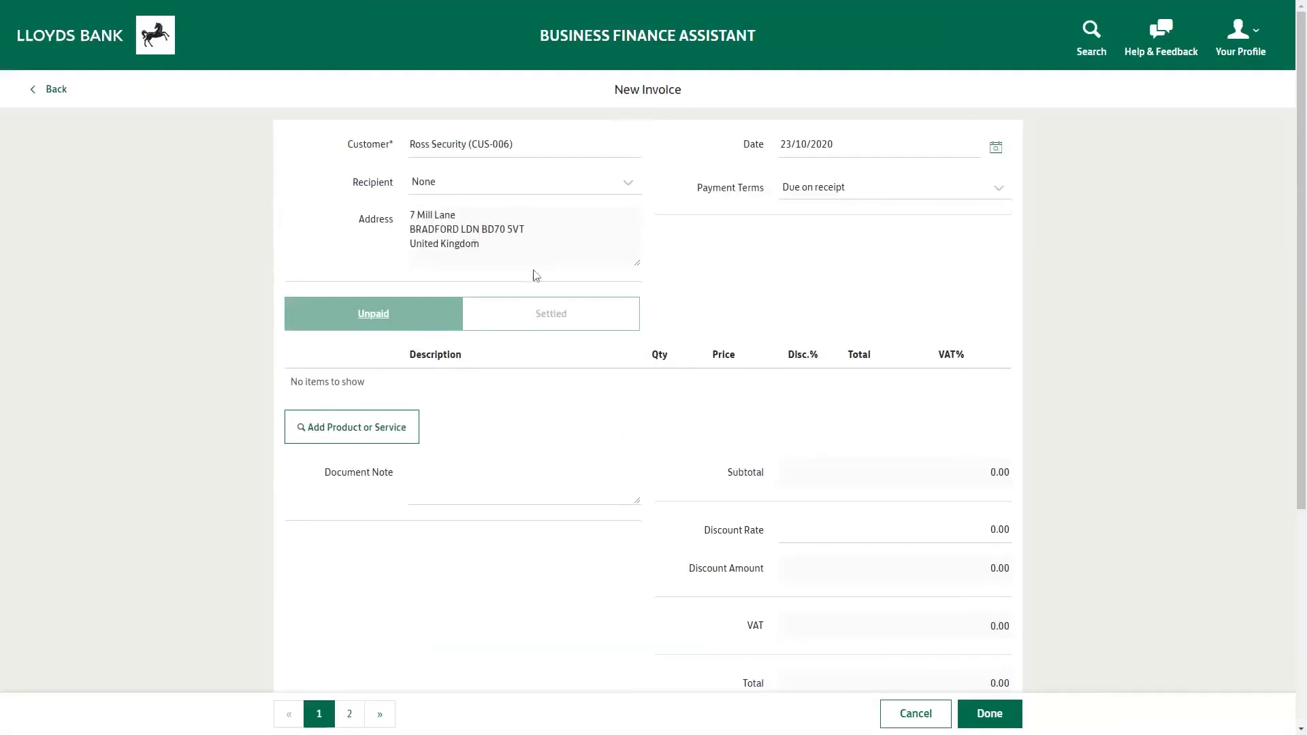
scroll(536, 275, down, 1)
- Add a PX-03 MP3 Player line at 29.99, keeping 20.0% Standard VAT
click(356, 368)
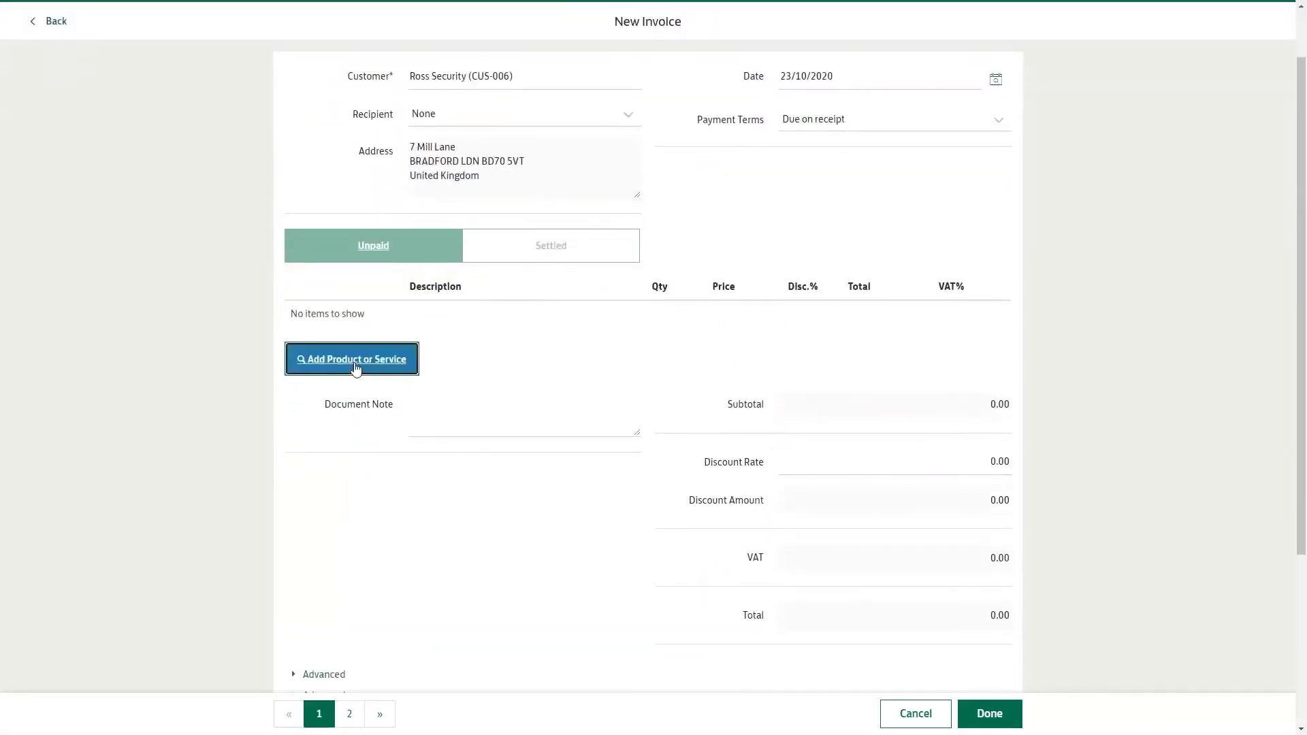
click(234, 243)
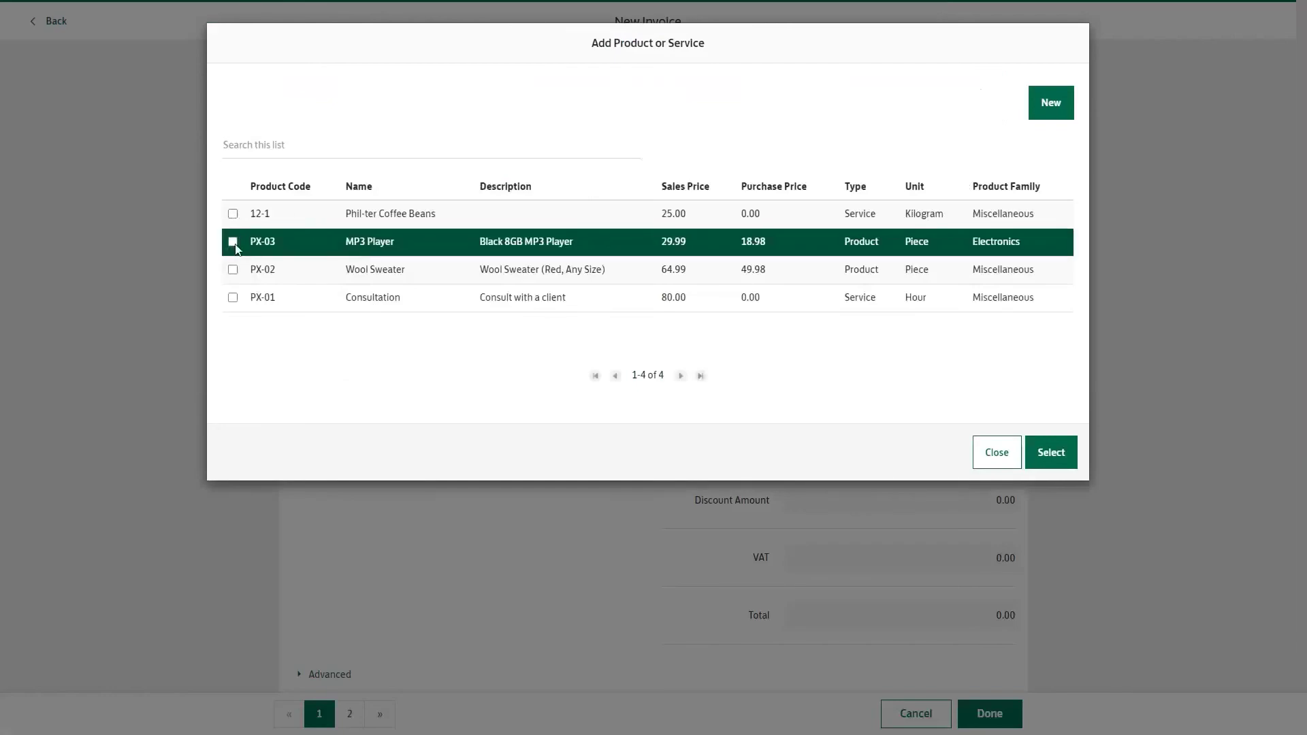
click(1049, 453)
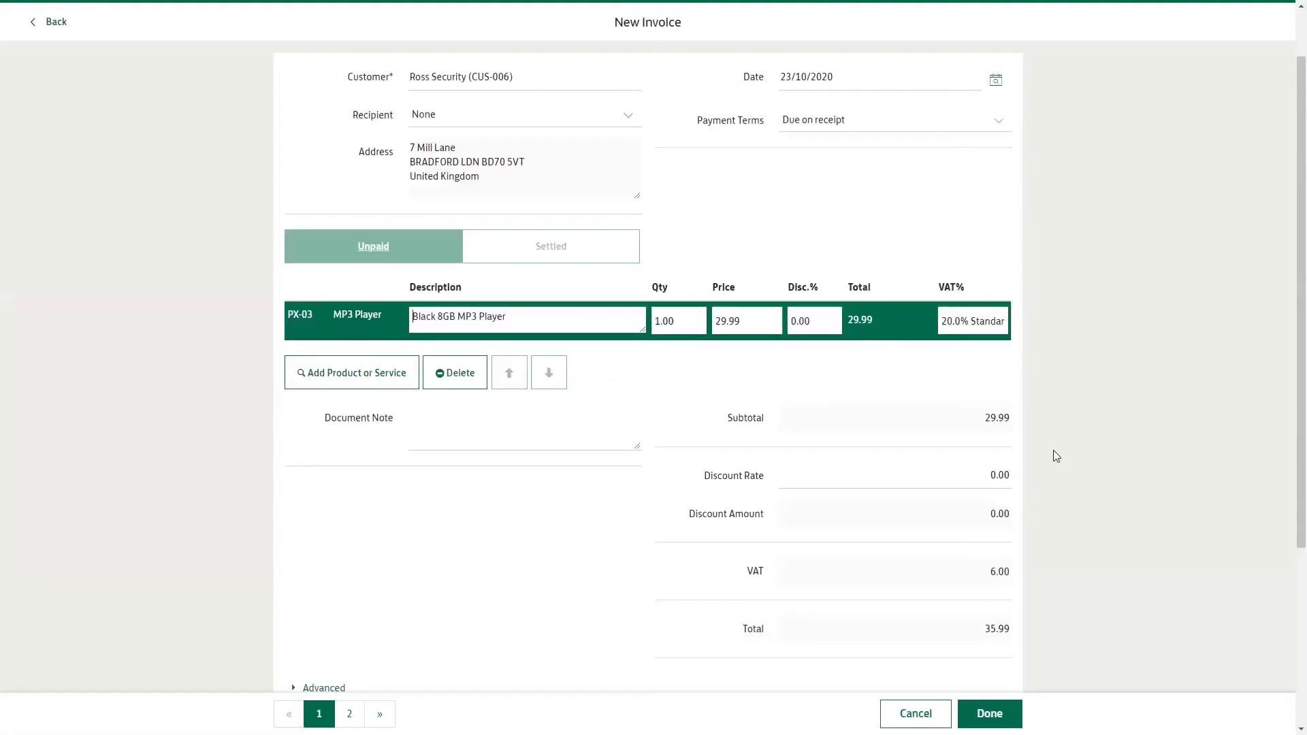
click(975, 321)
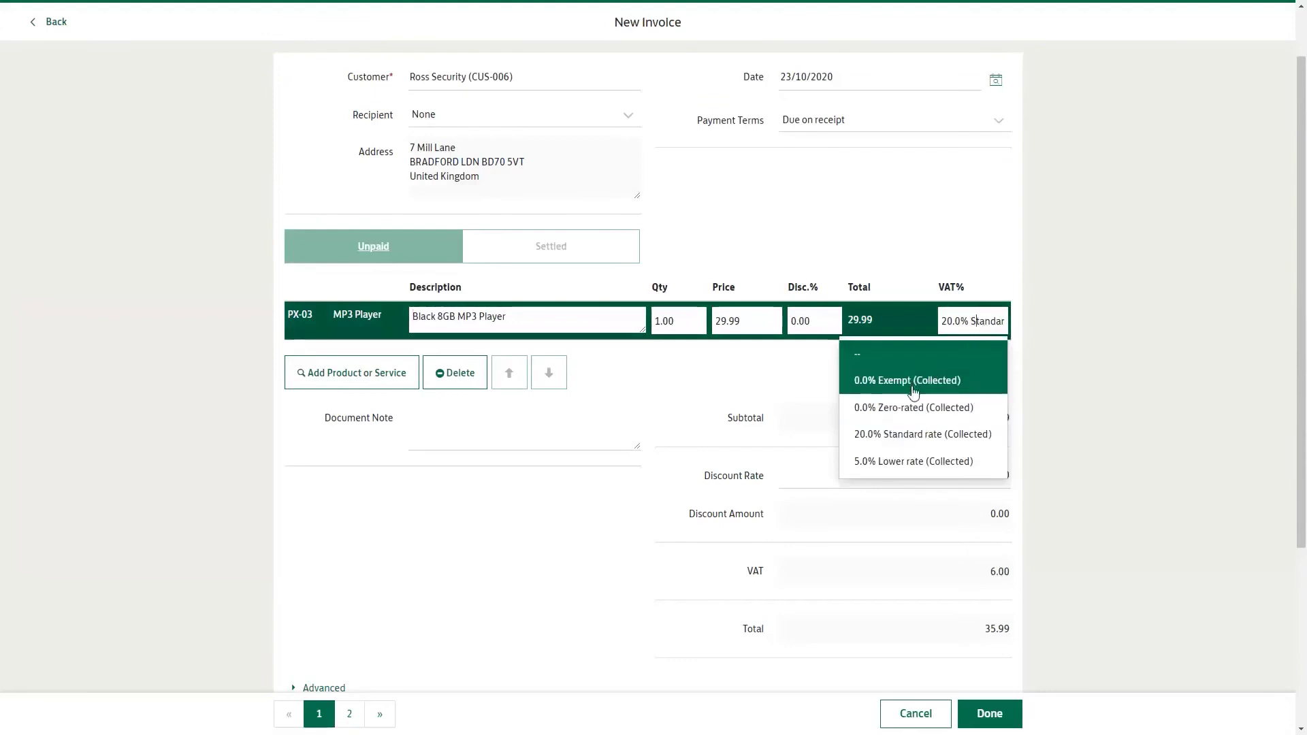
click(909, 434)
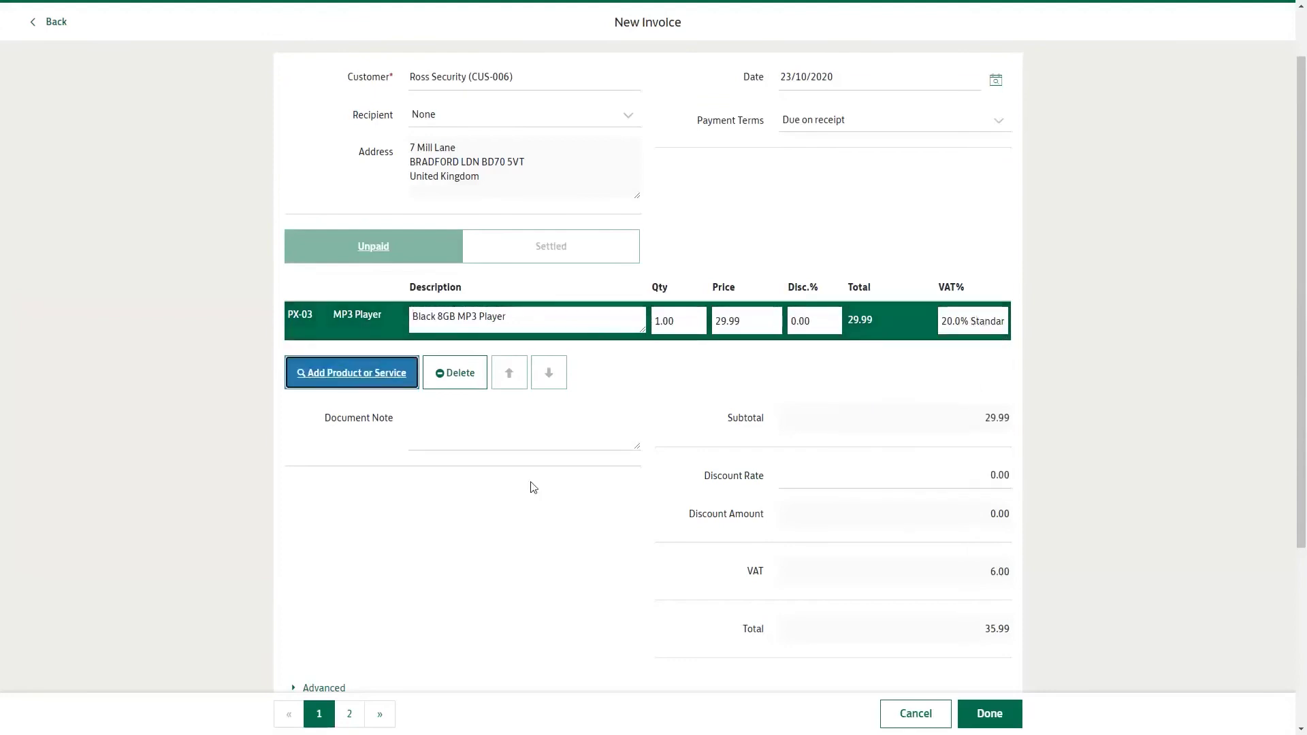
scroll(586, 528, down, 3)
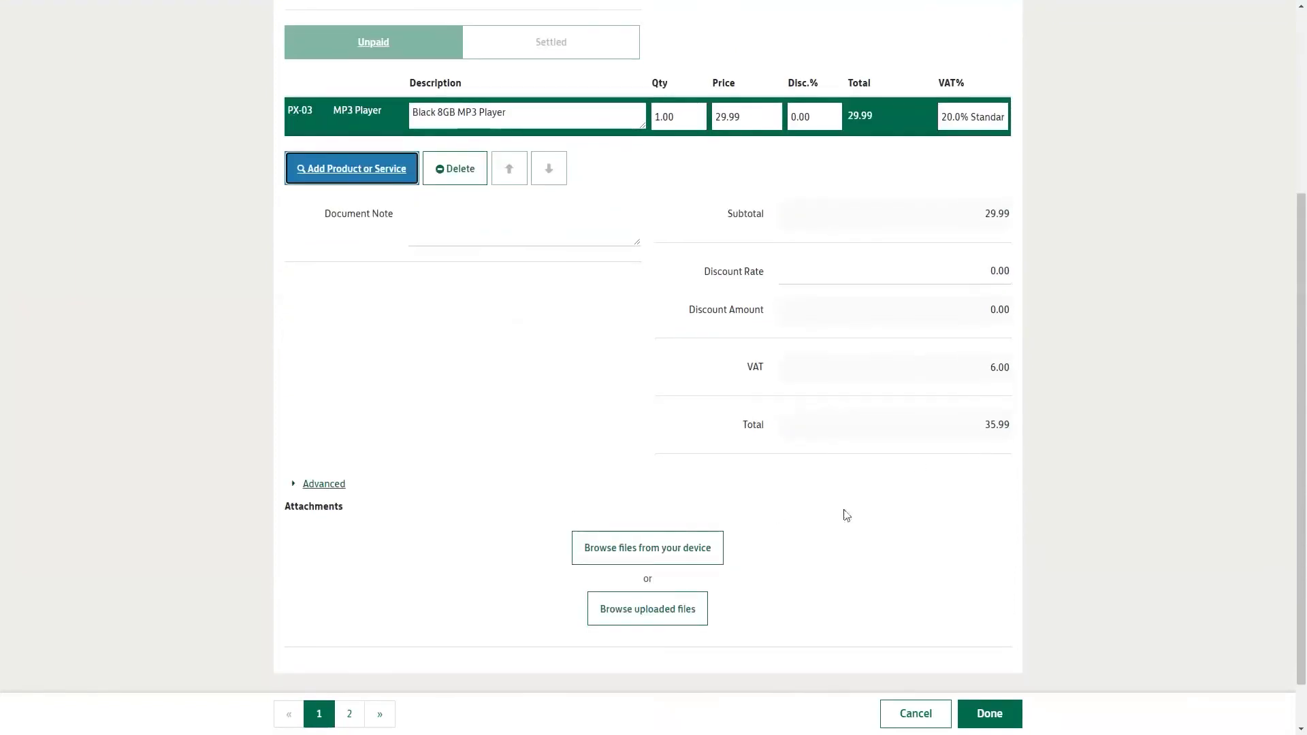
scroll(852, 521, down, 1)
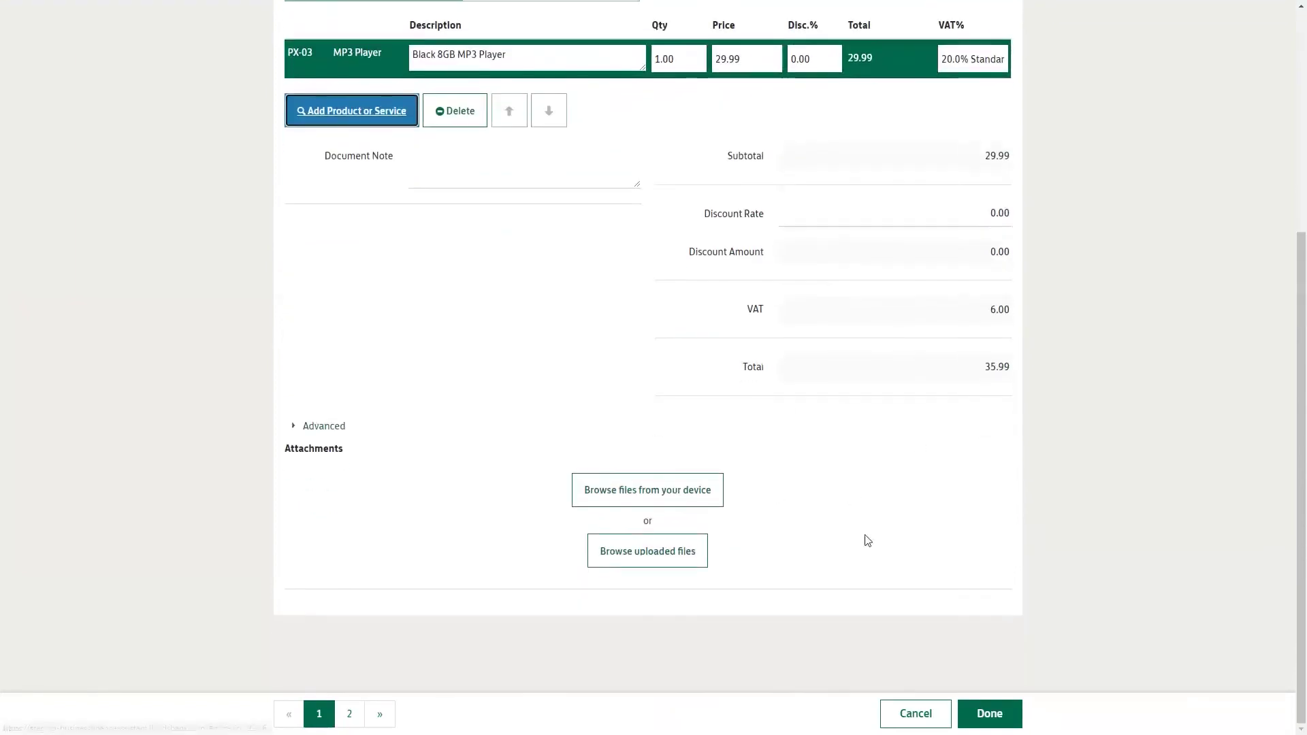
- Save invoice CINV-015, review its Customise invoice settings, and save the customisation
click(999, 718)
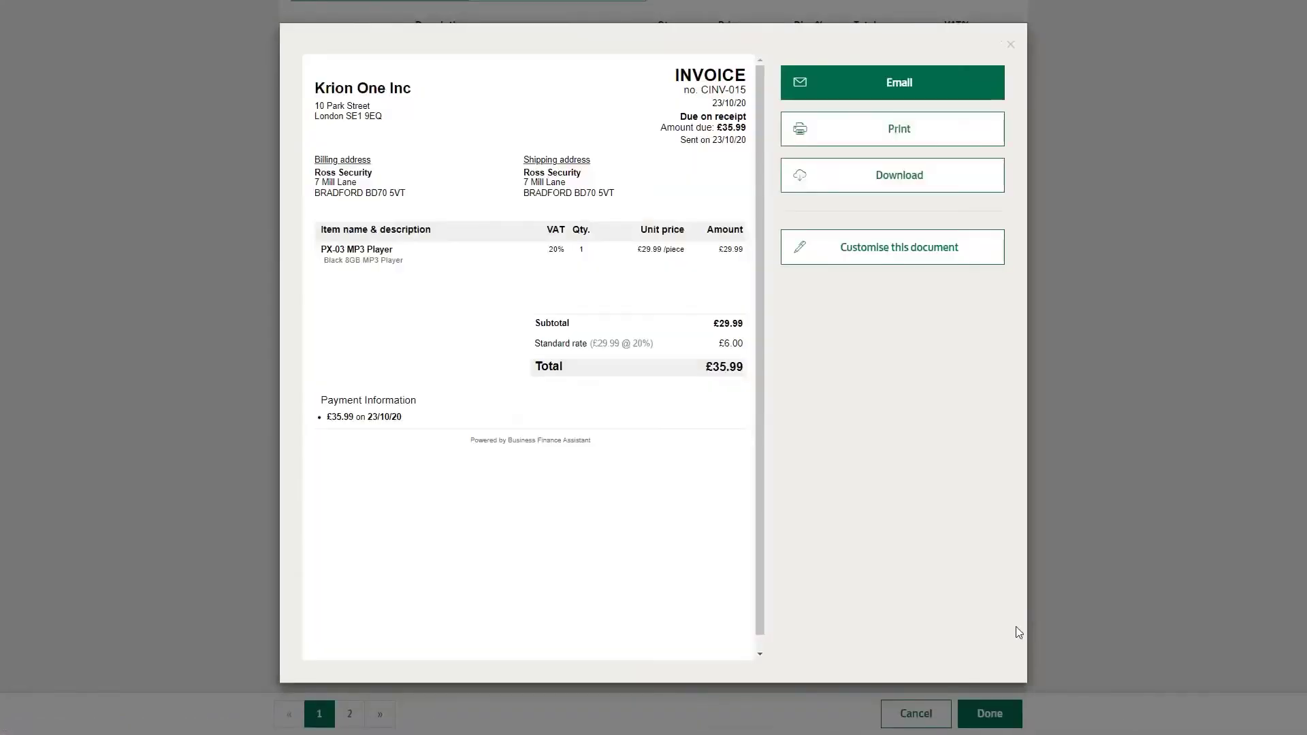
click(900, 248)
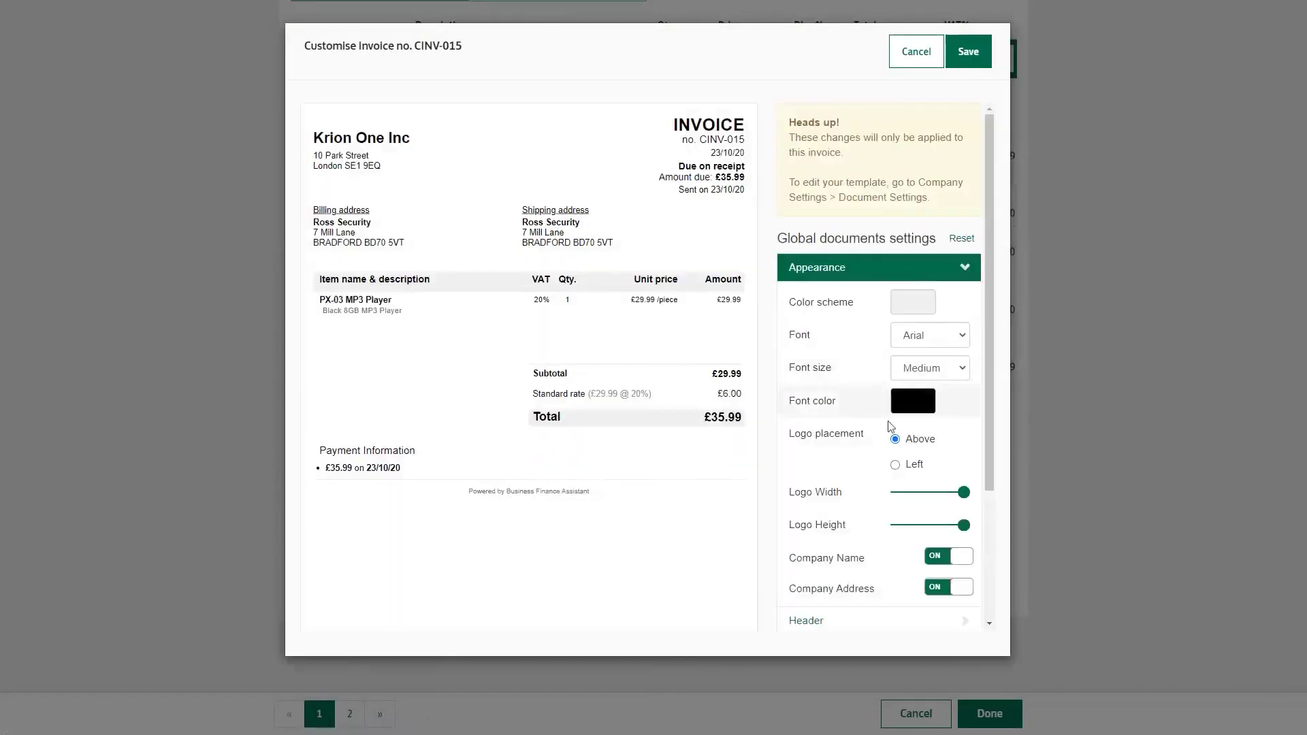
scroll(895, 477, down, 3)
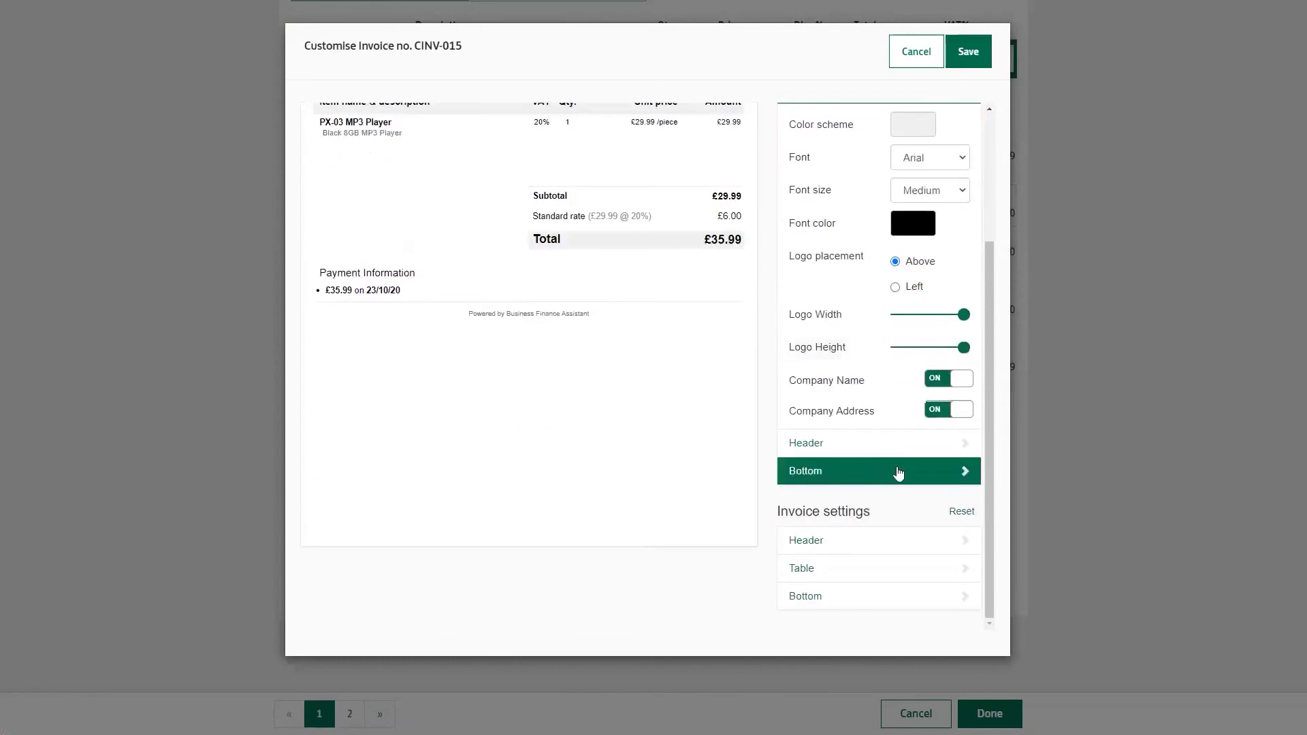
scroll(896, 473, up, 3)
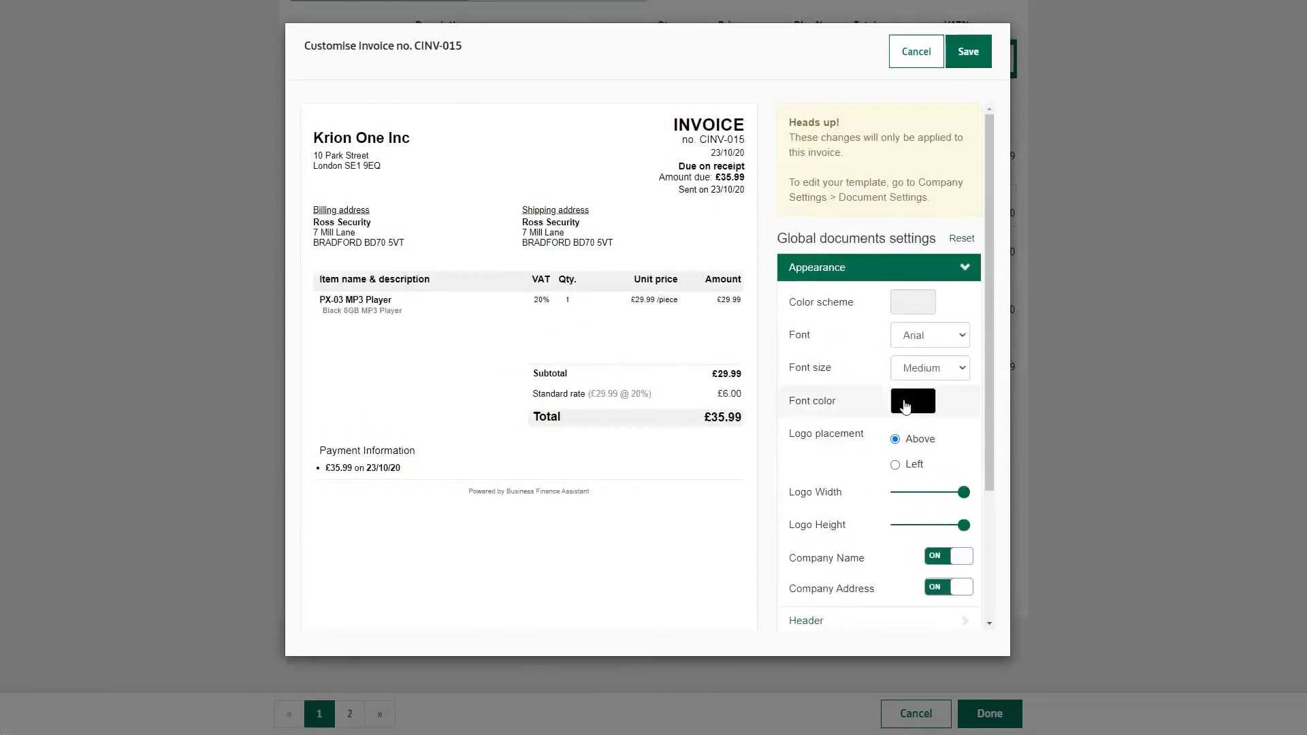
click(968, 55)
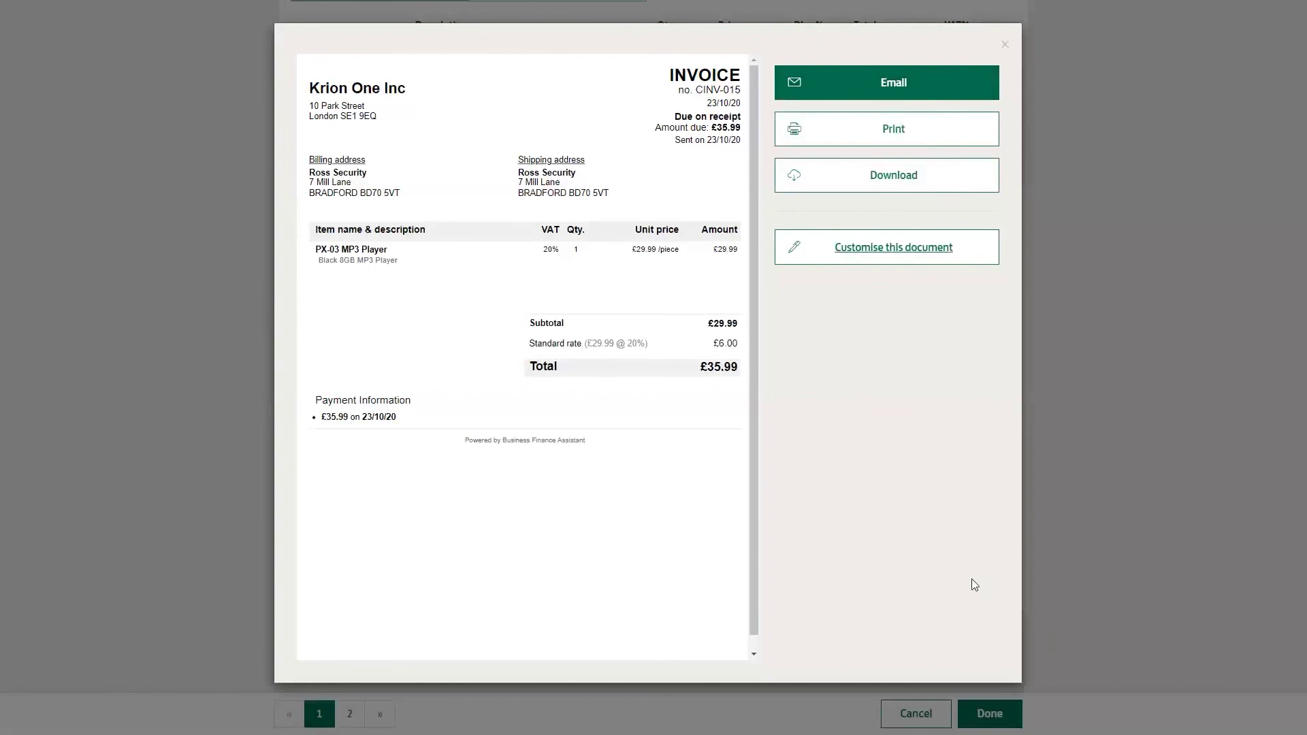
click(1005, 46)
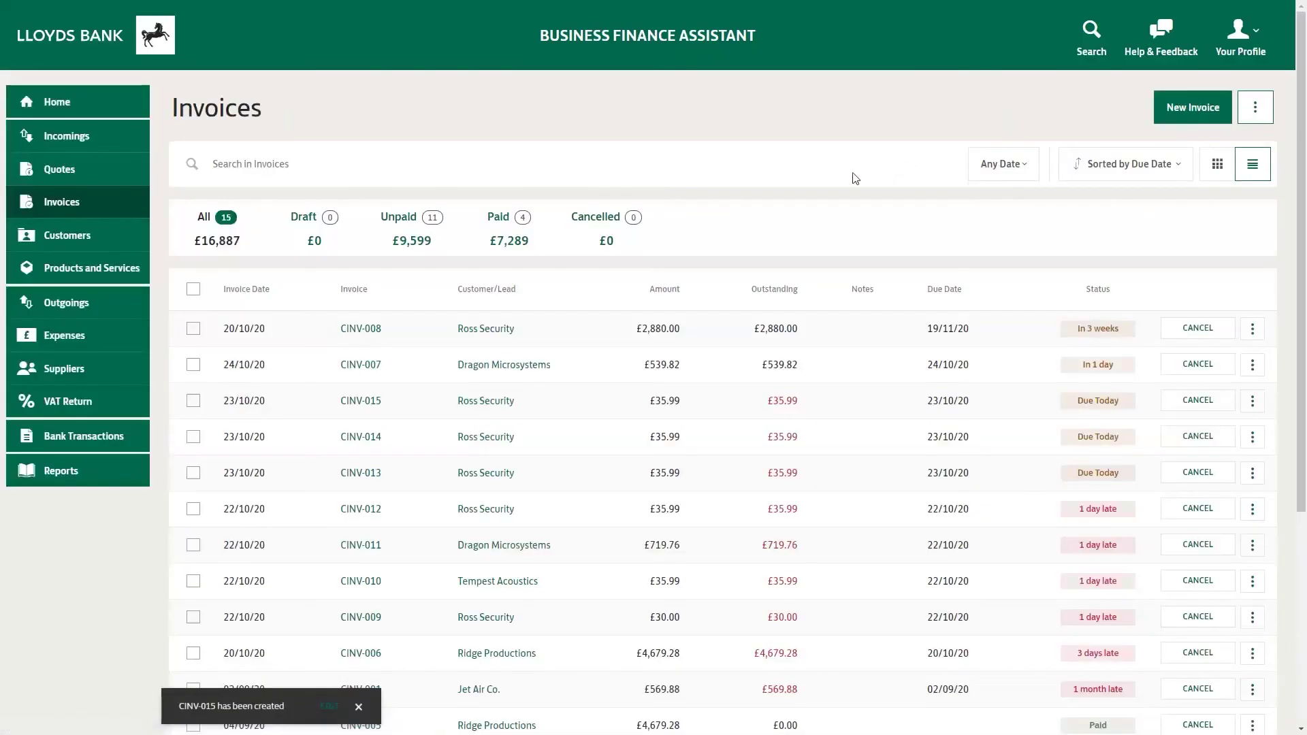
- Browse the Quotes list, then scroll through the Invoices list before going to Expenses
click(76, 178)
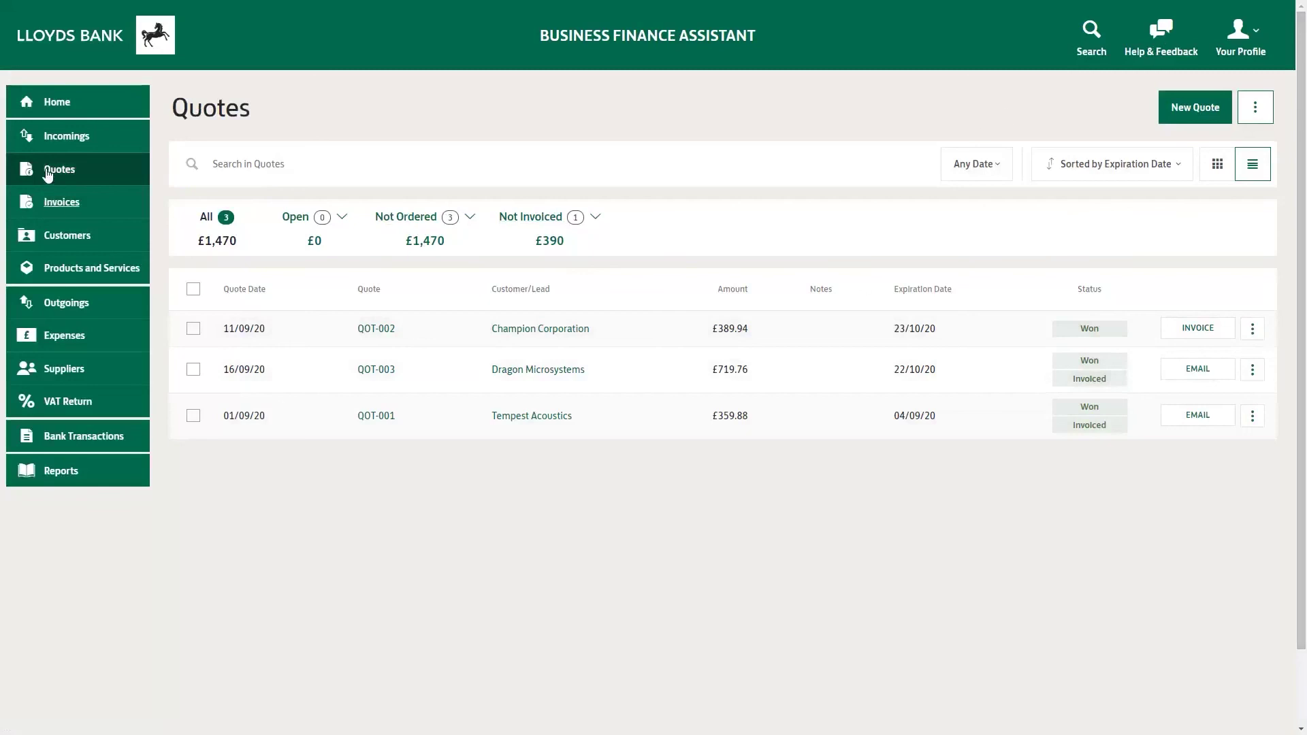
click(75, 216)
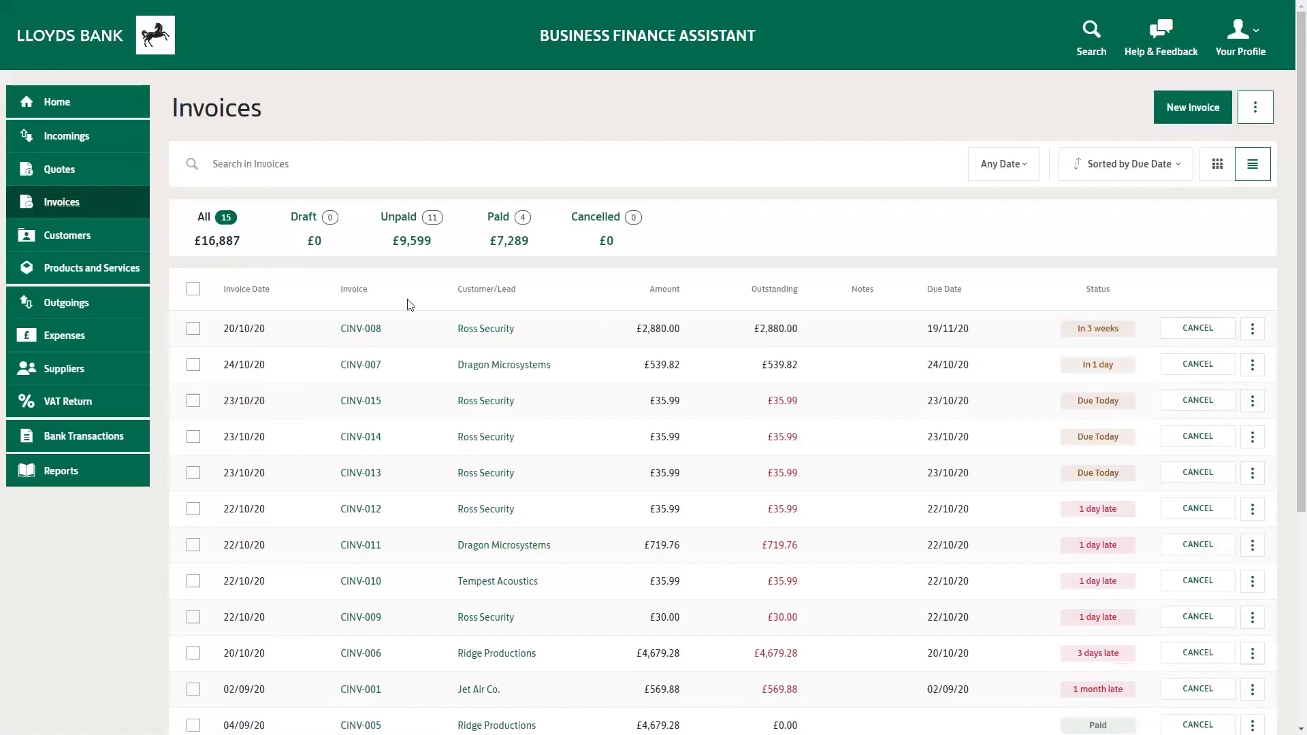
scroll(443, 417, down, 2)
scroll(504, 481, down, 2)
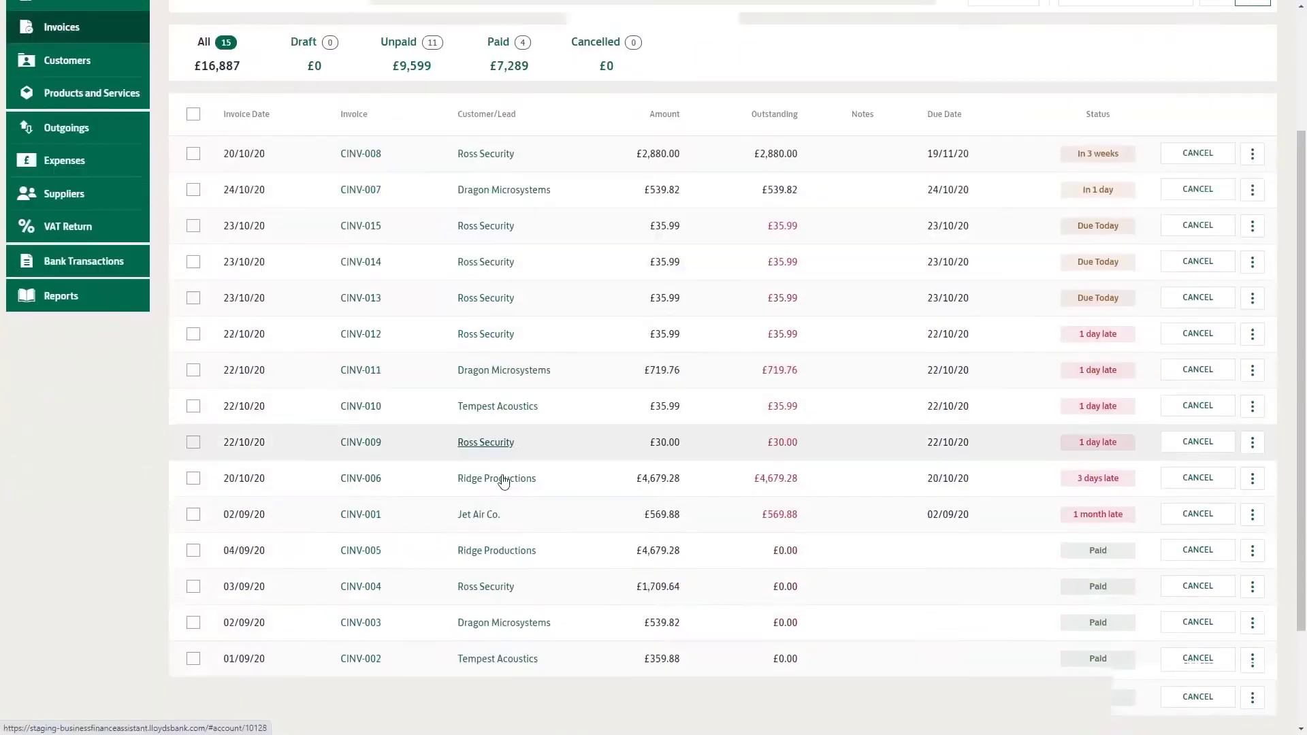
scroll(584, 417, up, 2)
scroll(585, 418, up, 2)
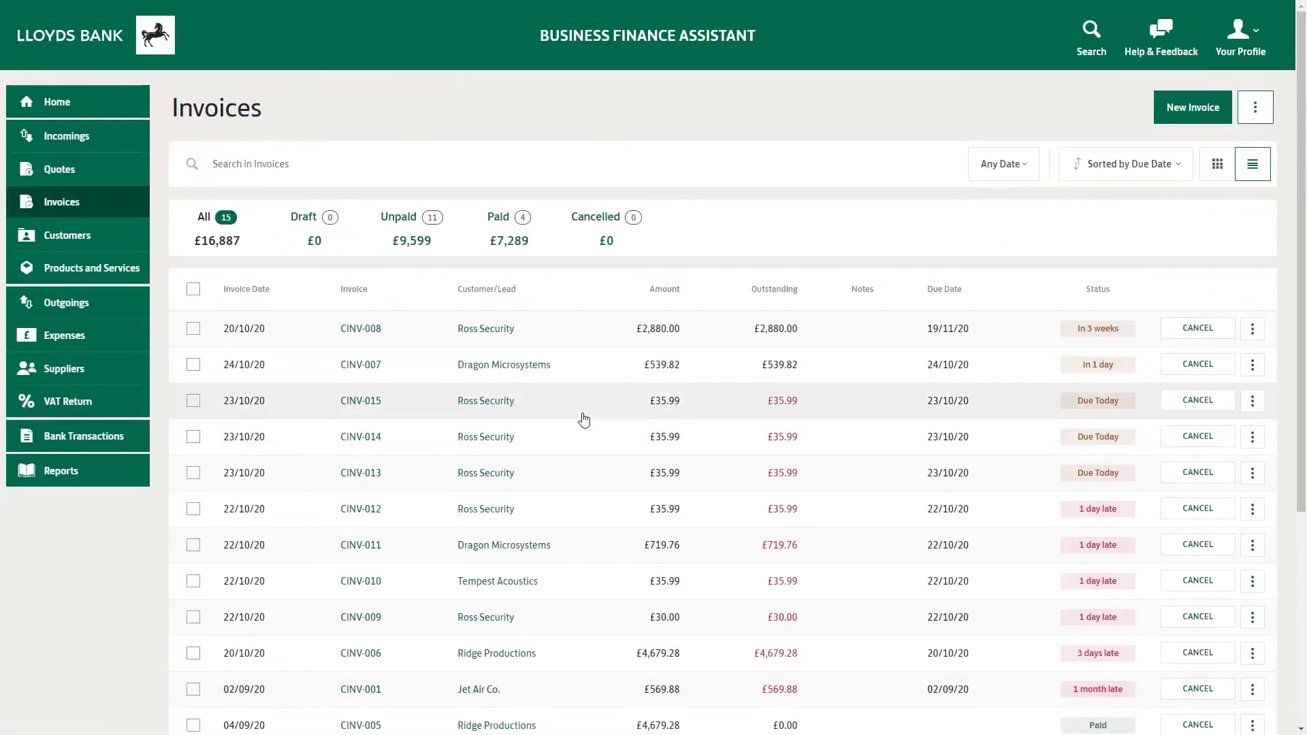
click(85, 337)
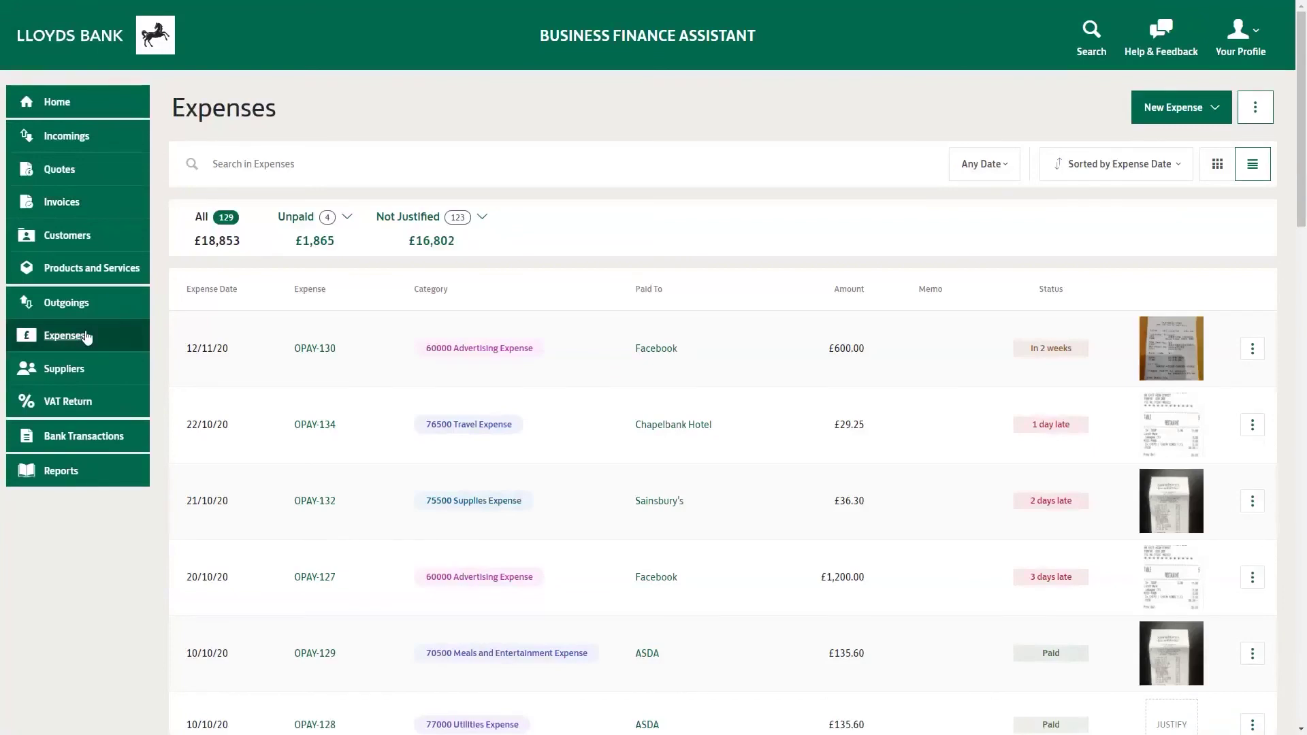
- Upload Receipt TEST.jpg as a new expense receipt and return to the Expenses list
click(1180, 111)
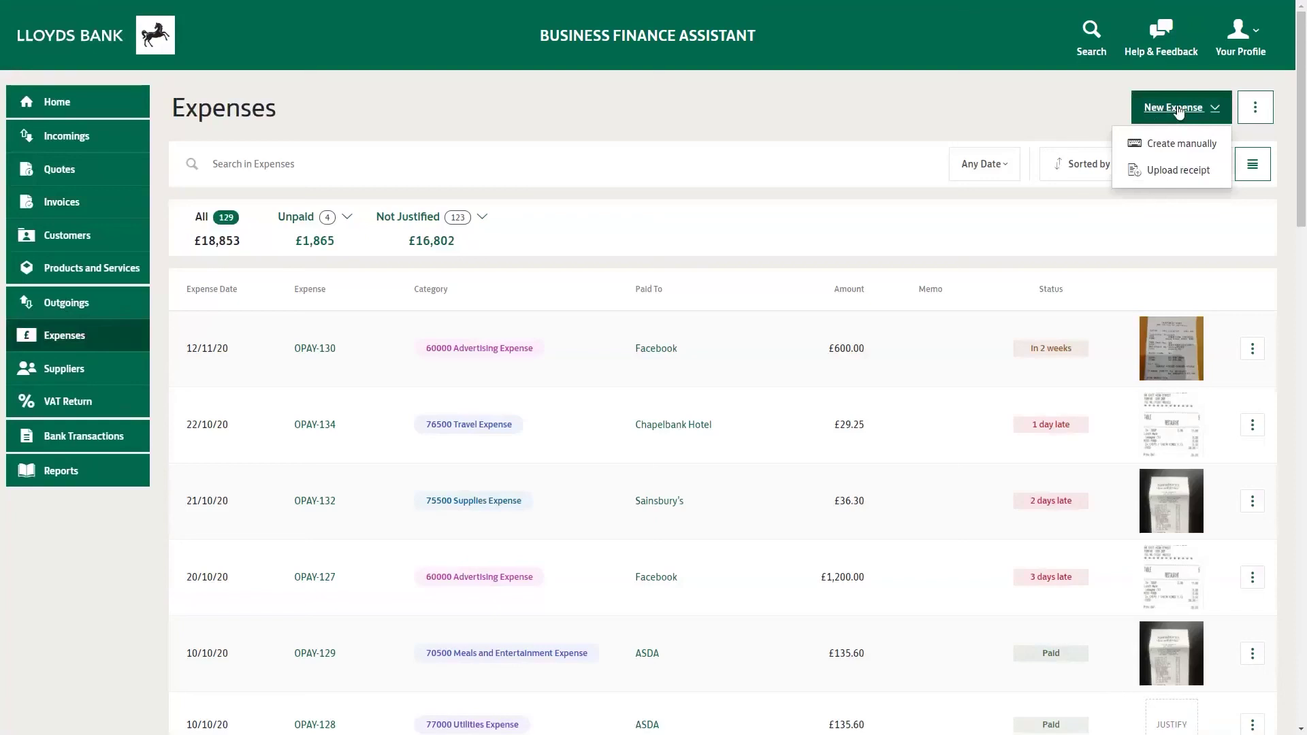
click(1199, 178)
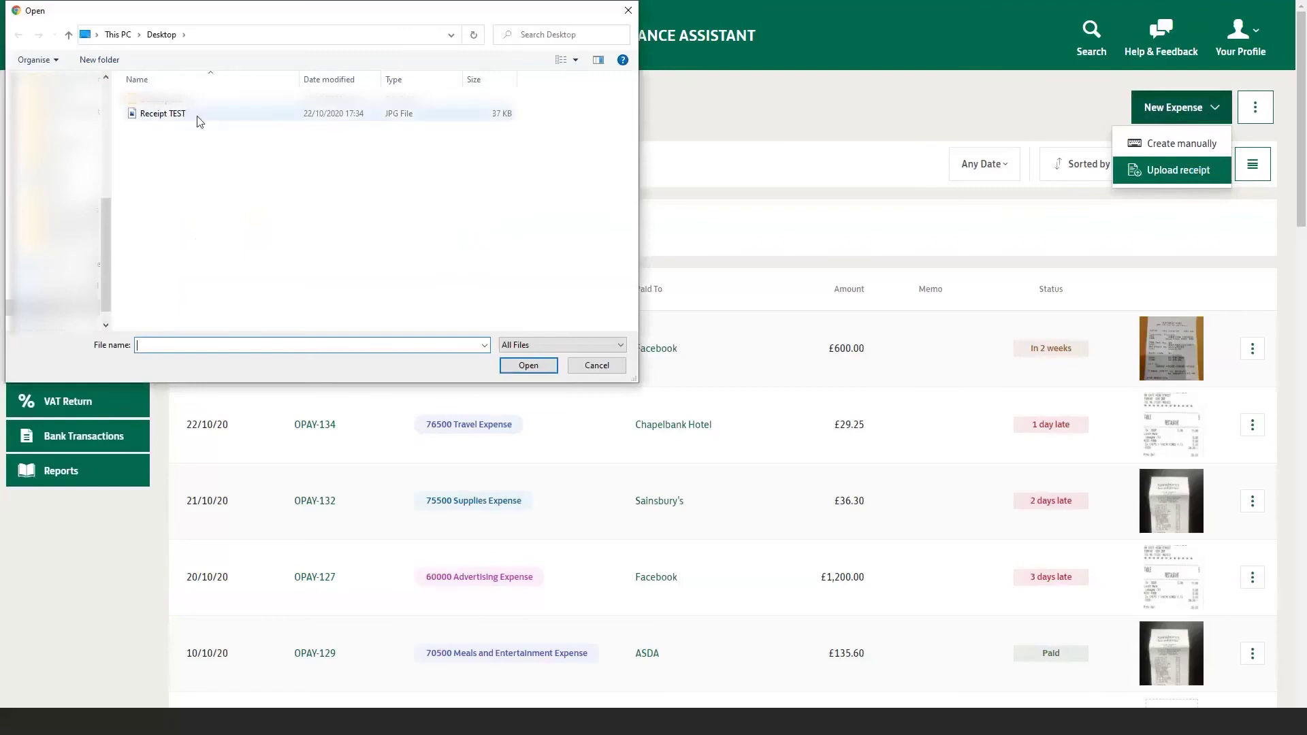
double_click(189, 115)
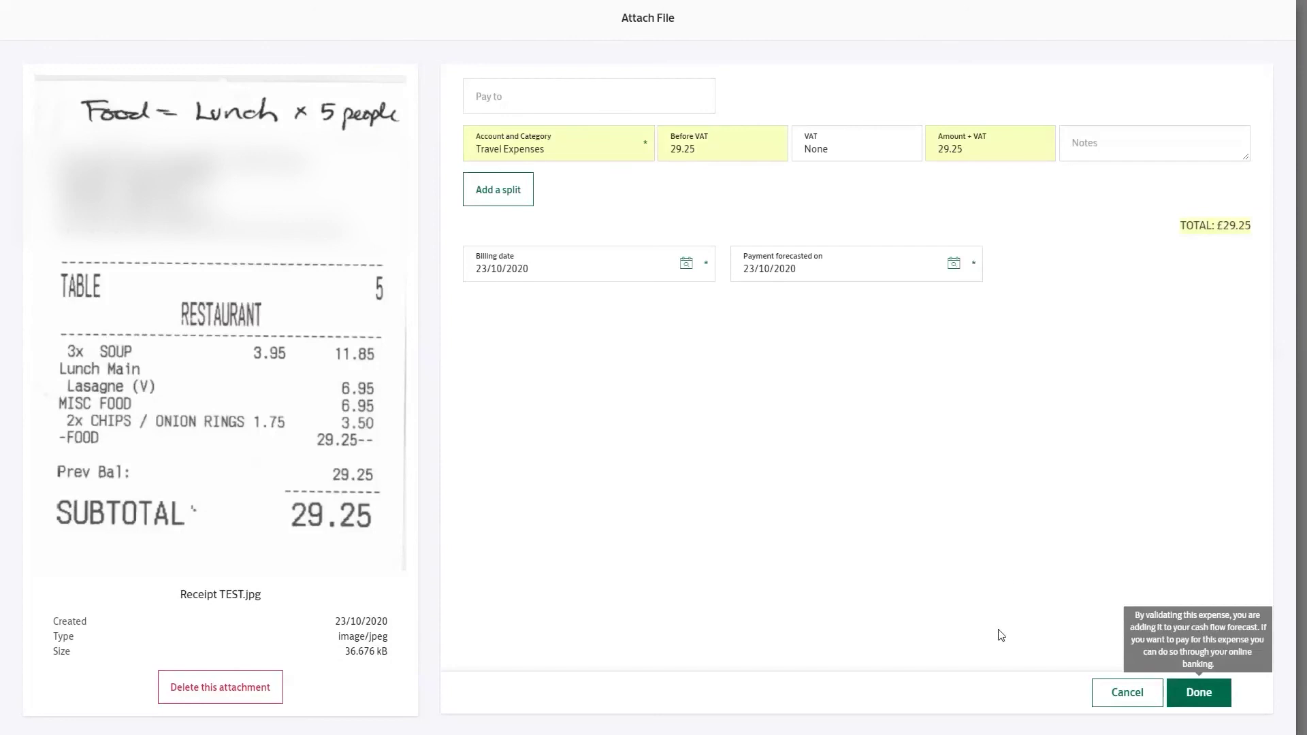
click(1117, 701)
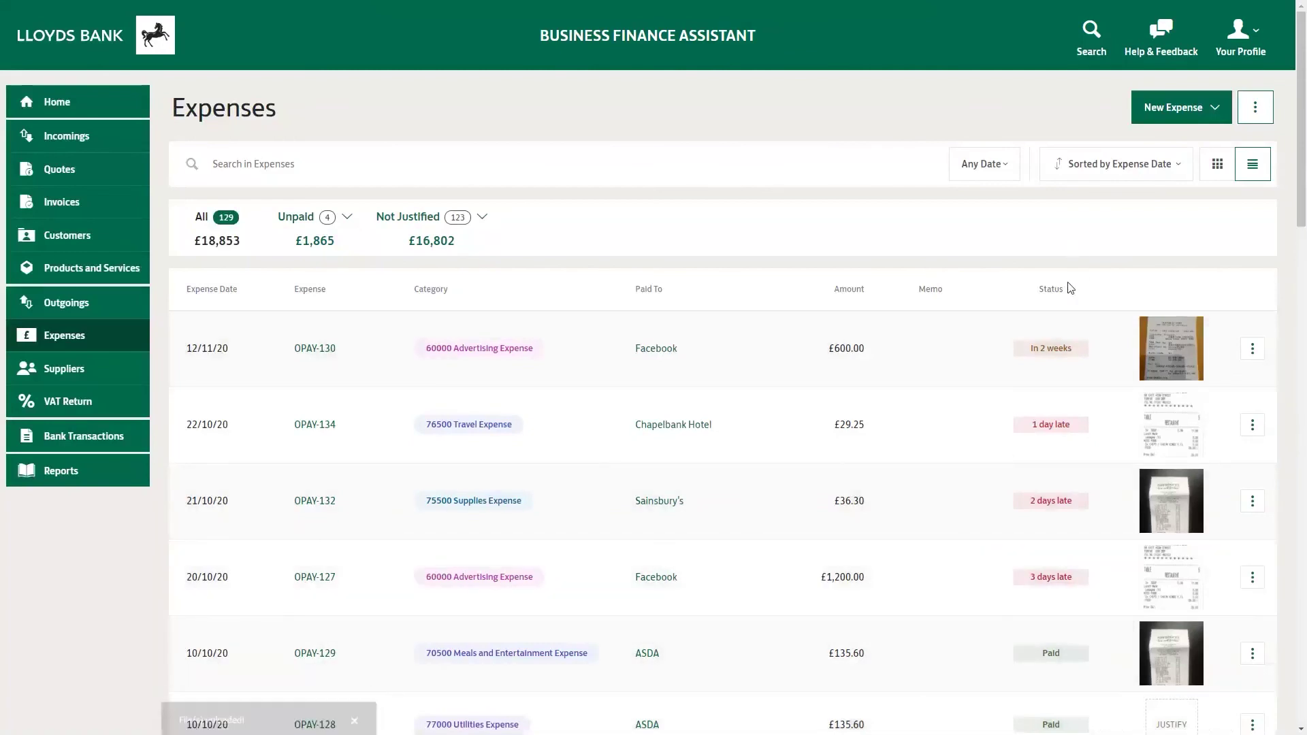
click(1178, 108)
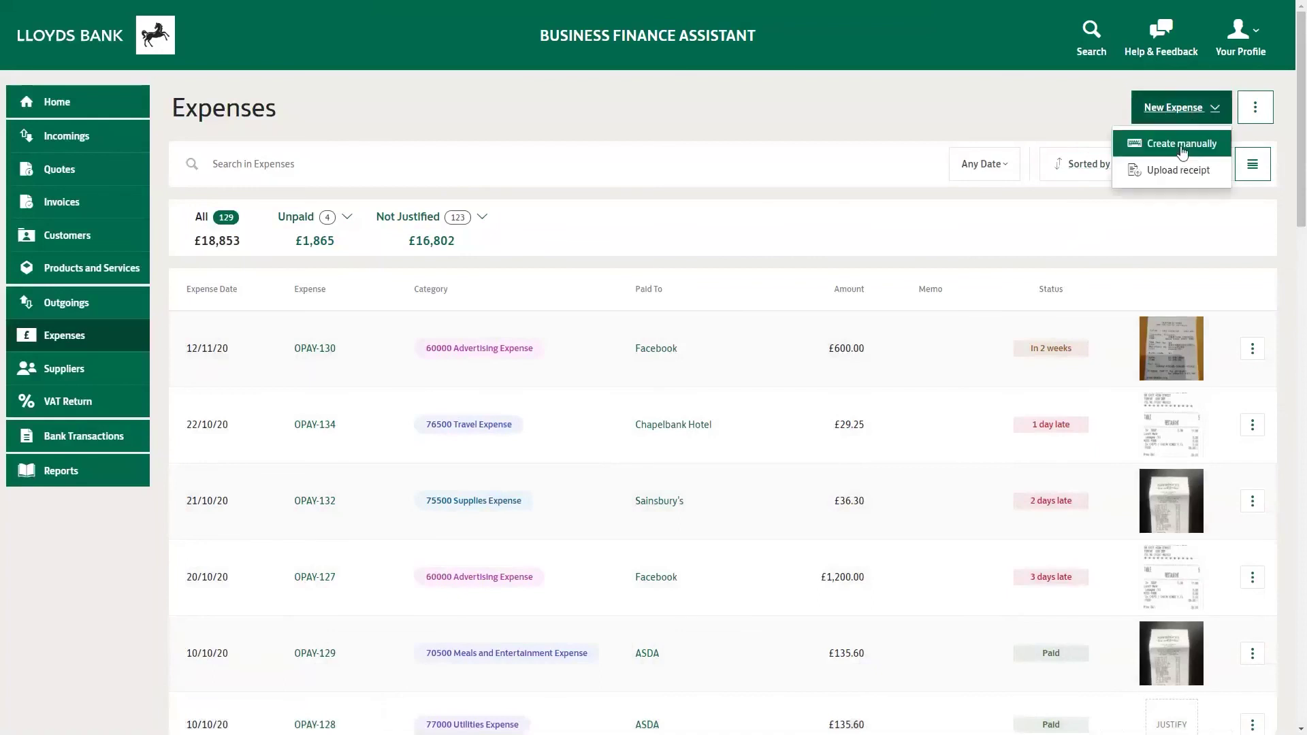
click(1182, 145)
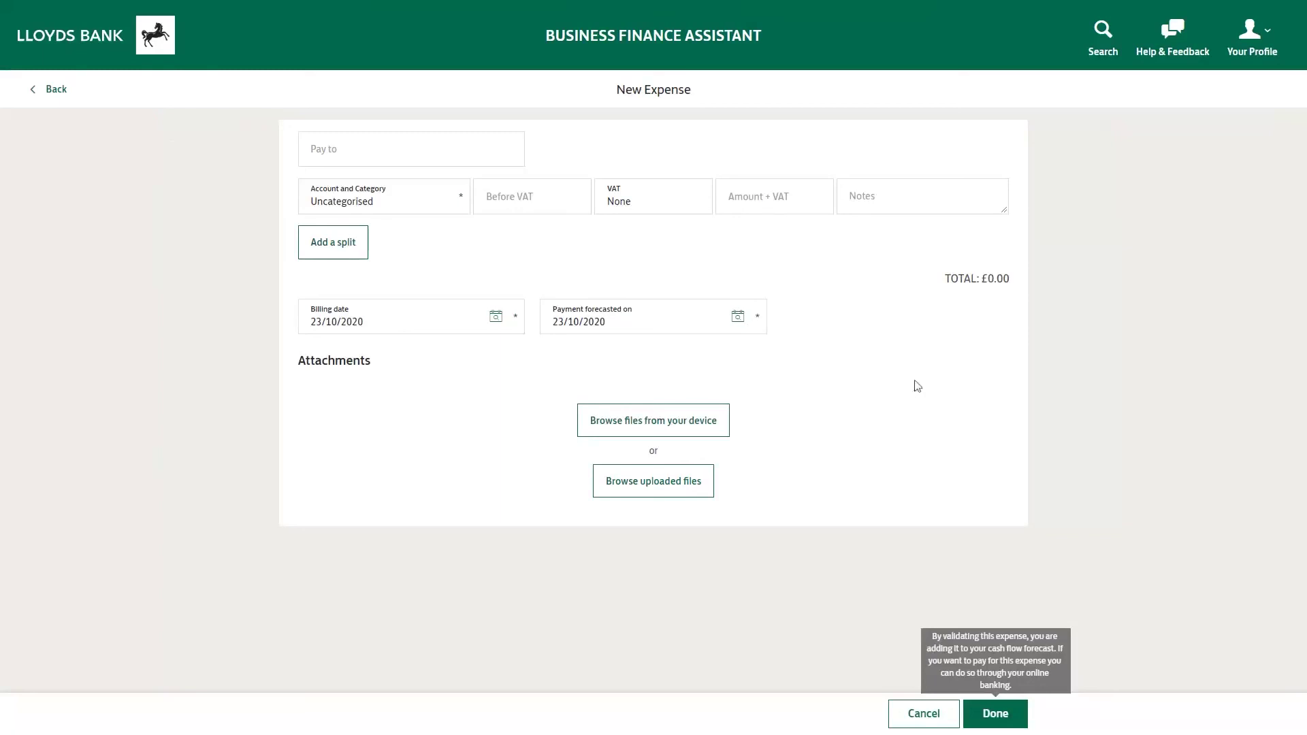
click(65, 90)
scroll(902, 465, down, 3)
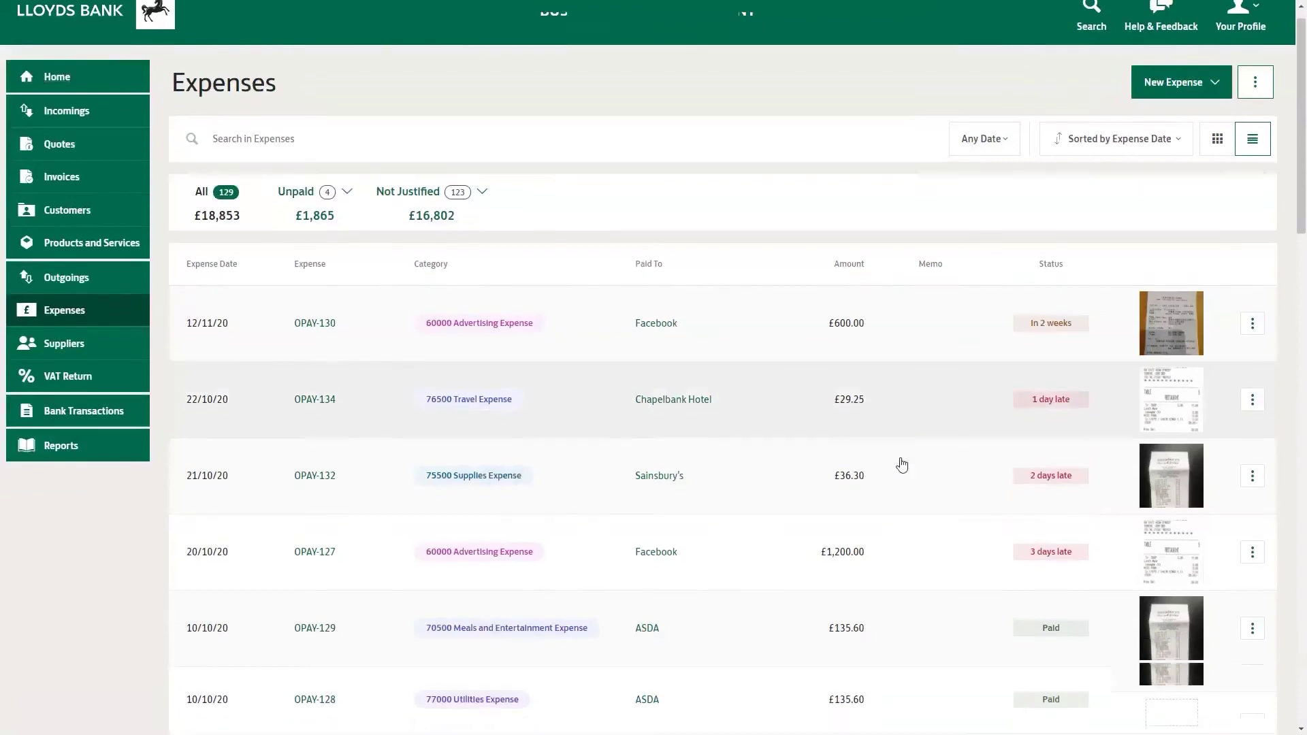
scroll(903, 465, down, 2)
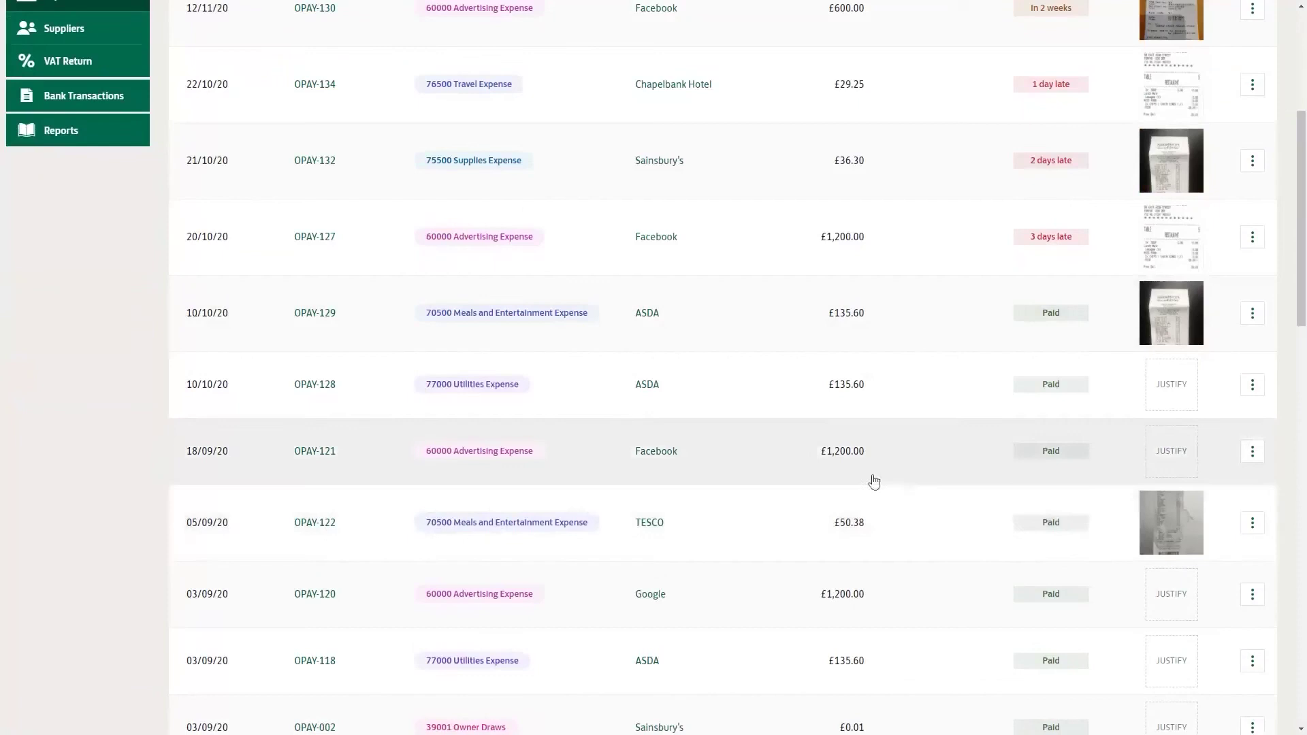
- Justify expense OPAY-128 with the second Receipt TEST.jpg receipt
click(1178, 396)
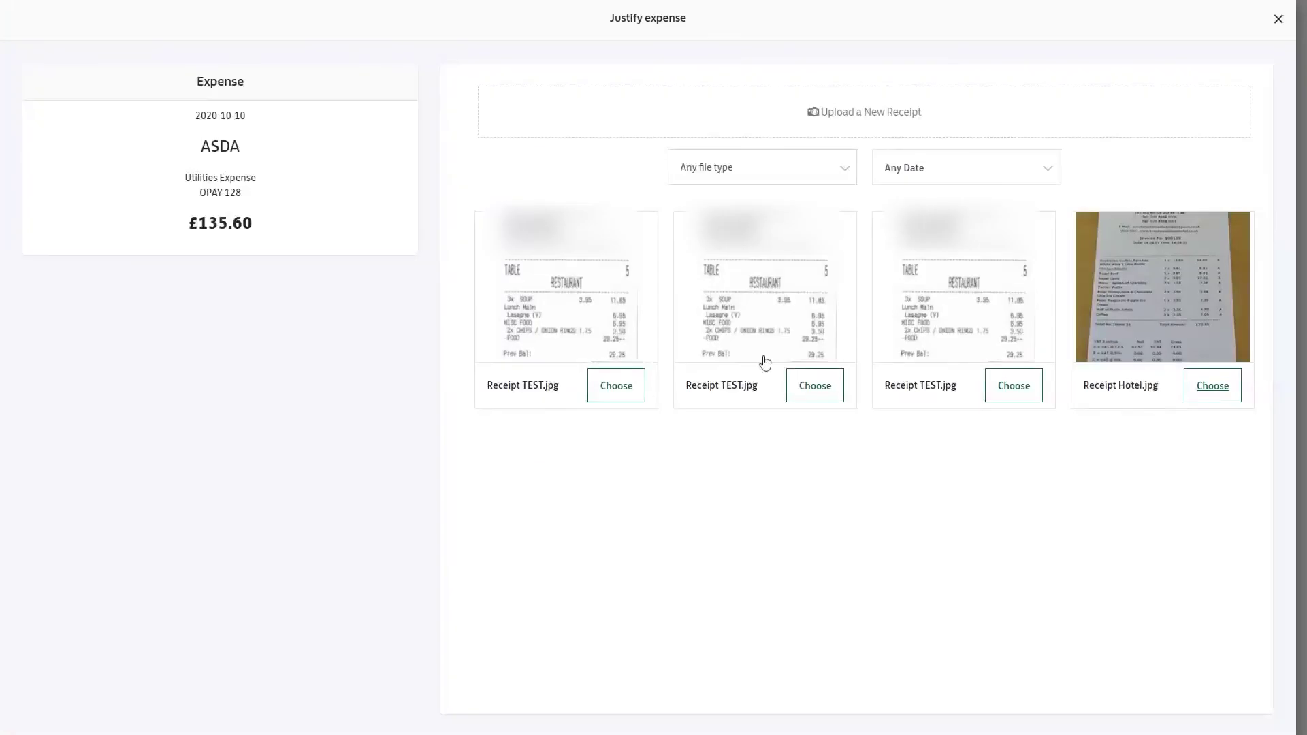
click(827, 397)
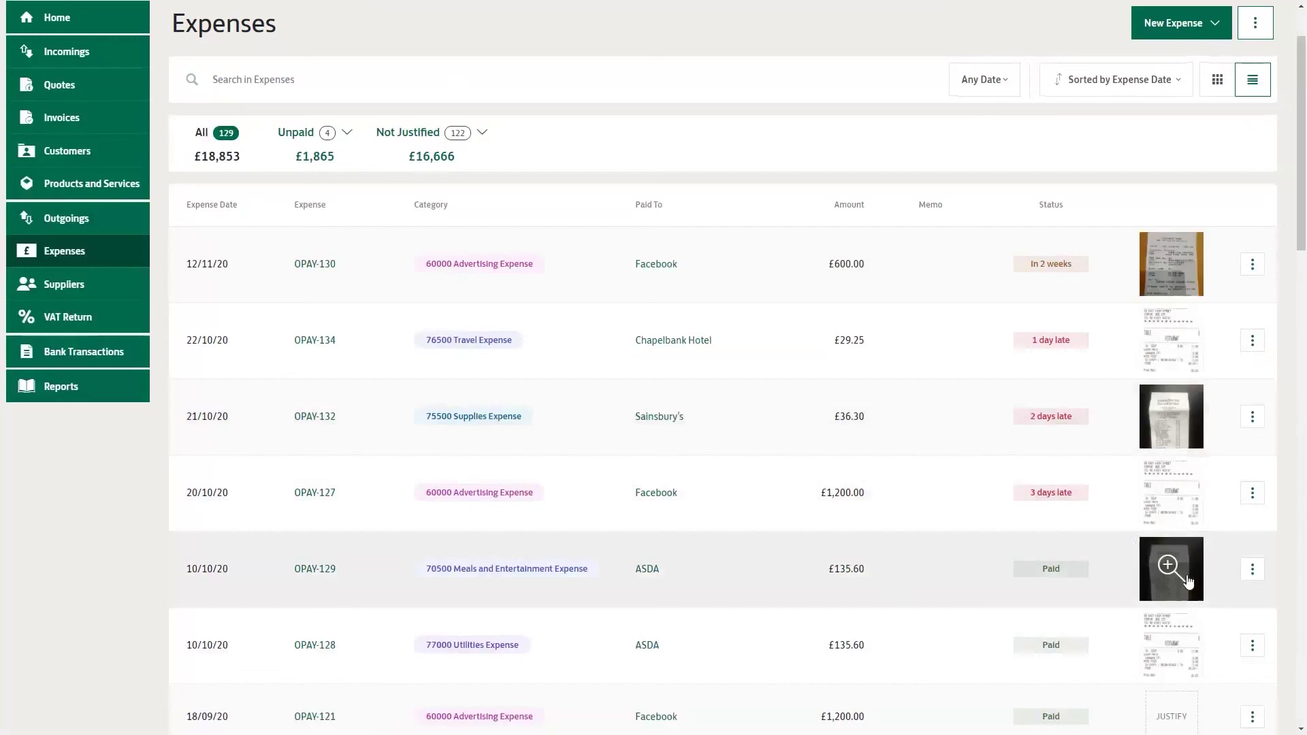
scroll(1233, 592, up, 2)
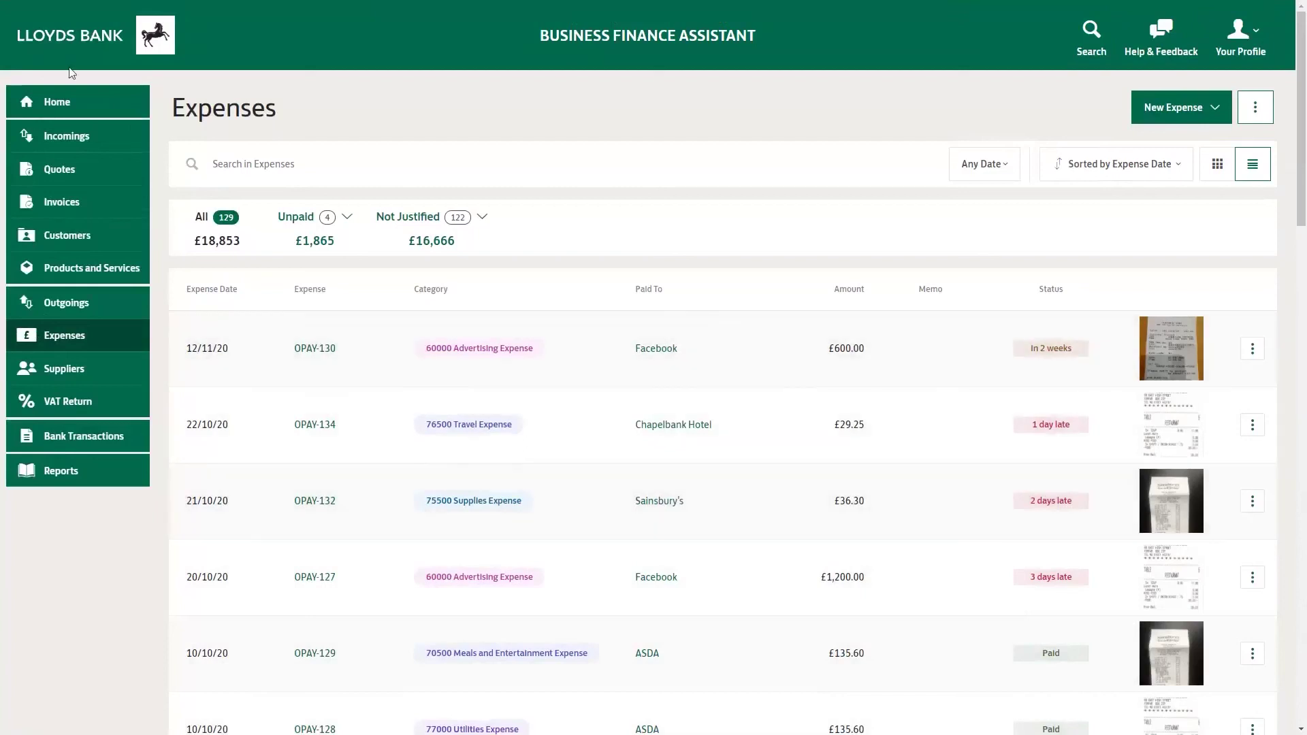
- Return to the Home dashboard and open user management from the profile menu
click(100, 42)
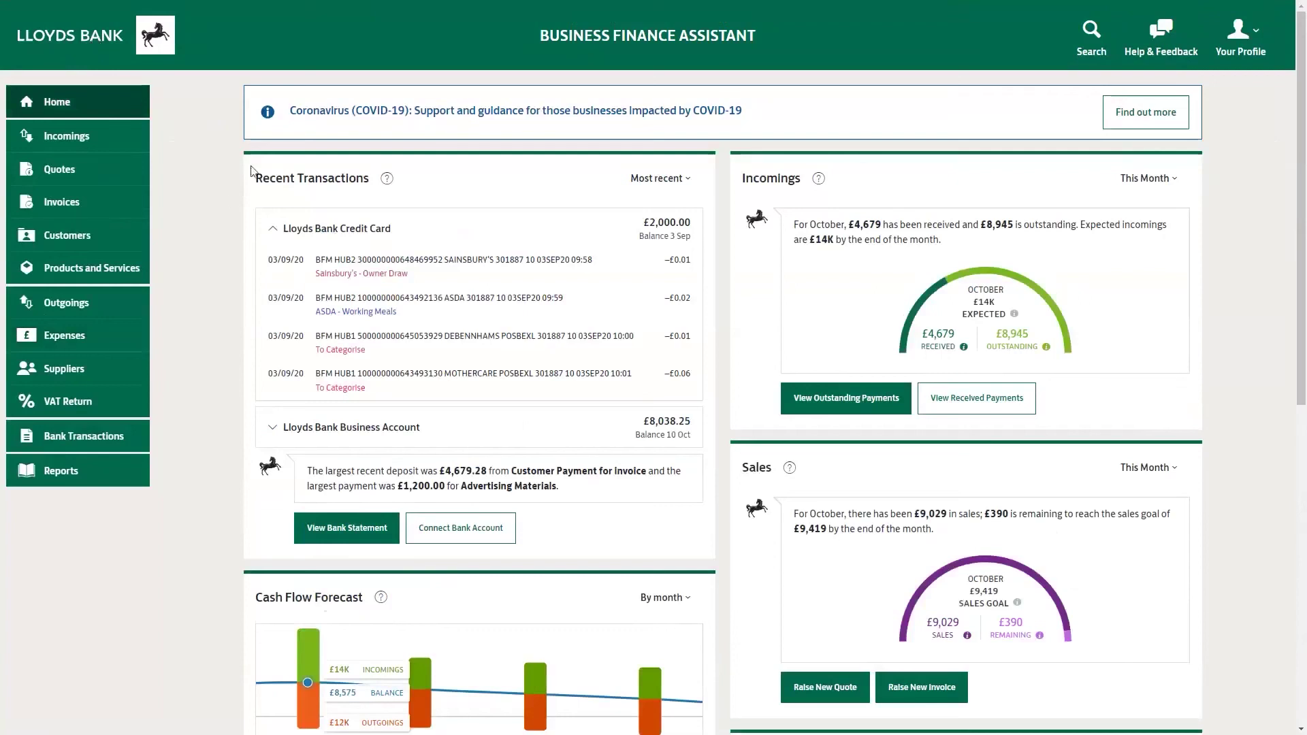
click(1225, 52)
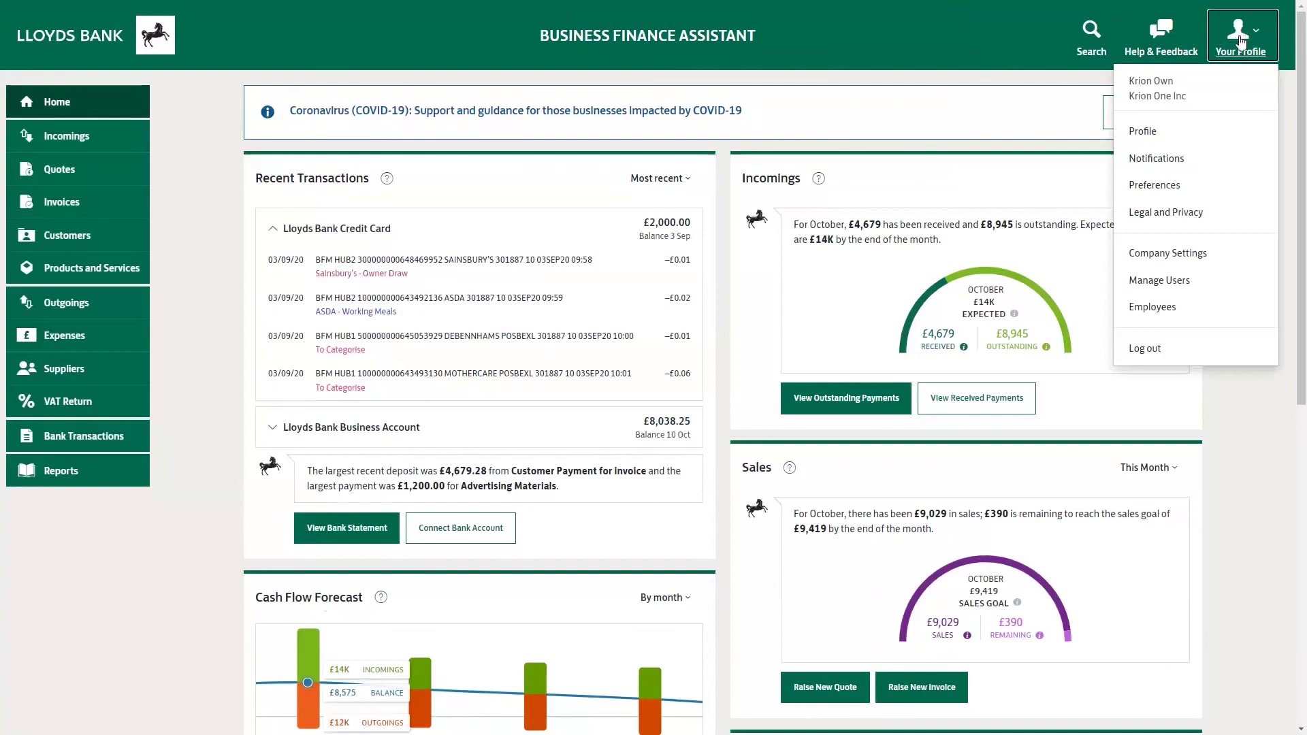
click(1209, 282)
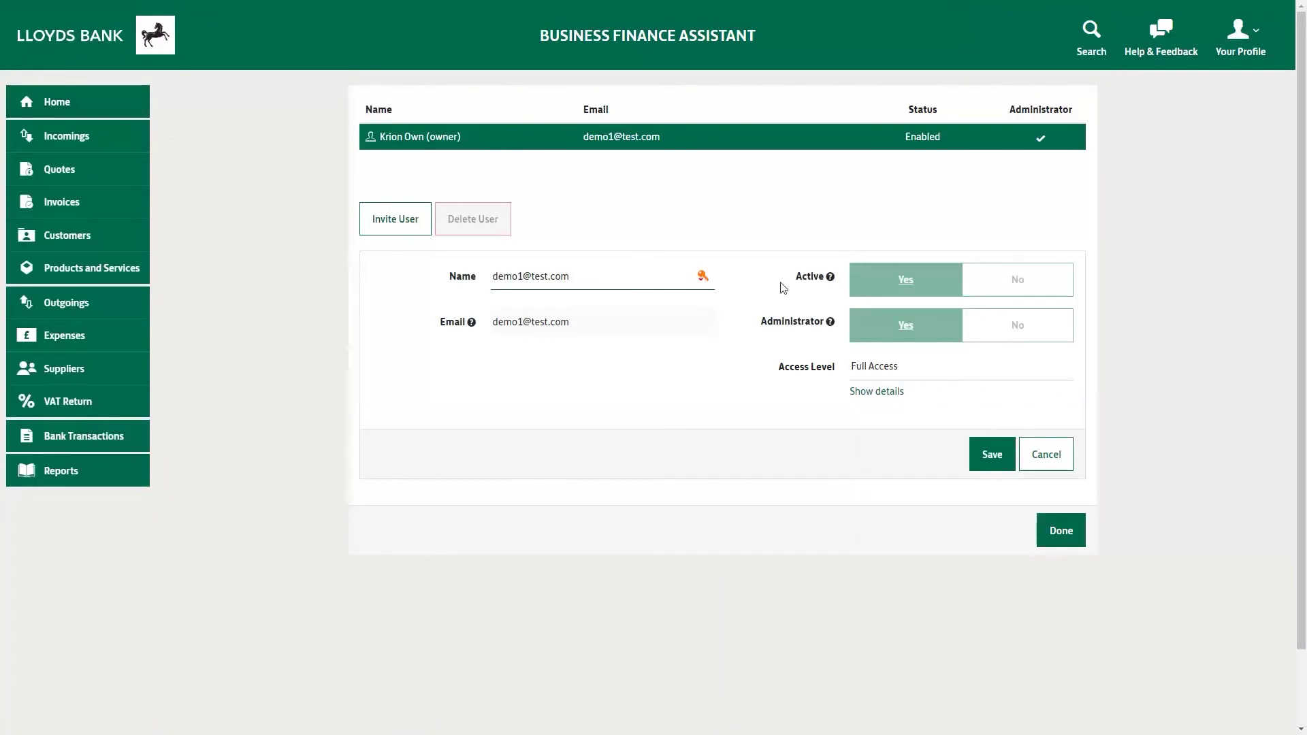
click(98, 46)
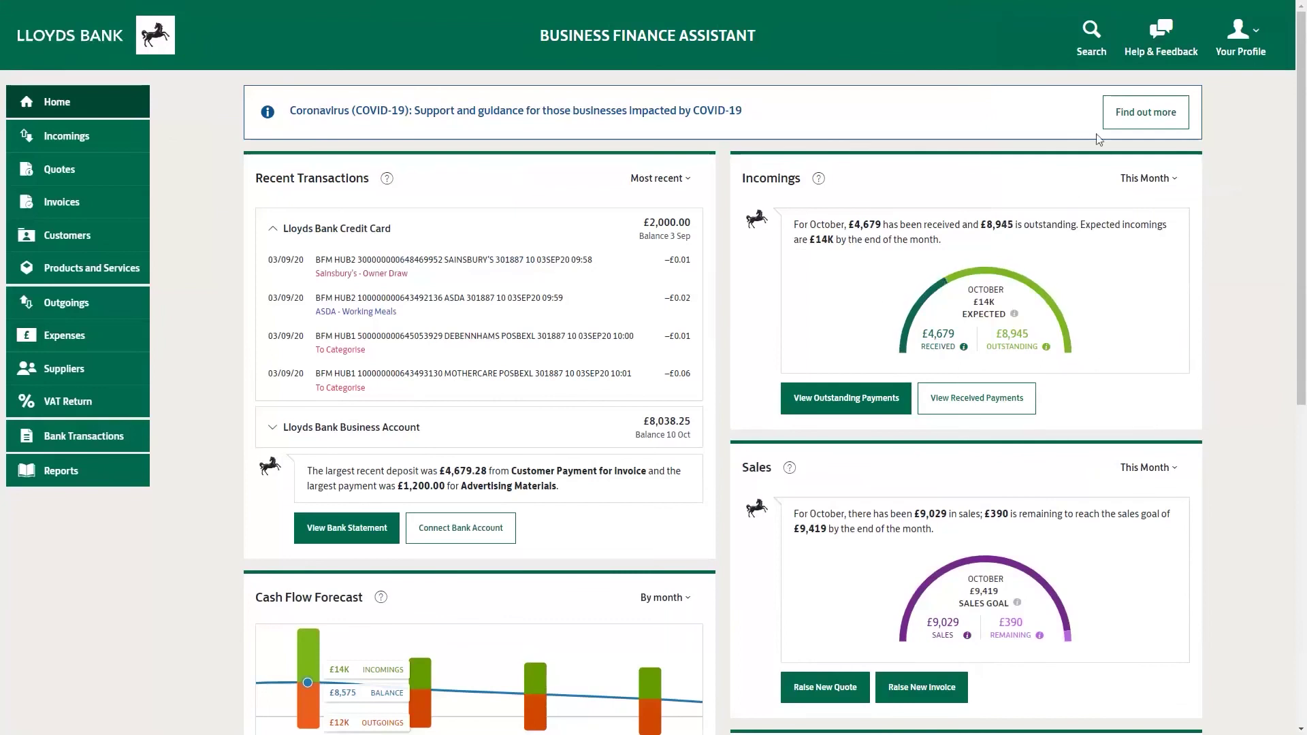
- Open the Help & Feedback panel with its search box and top suggestions
click(1160, 53)
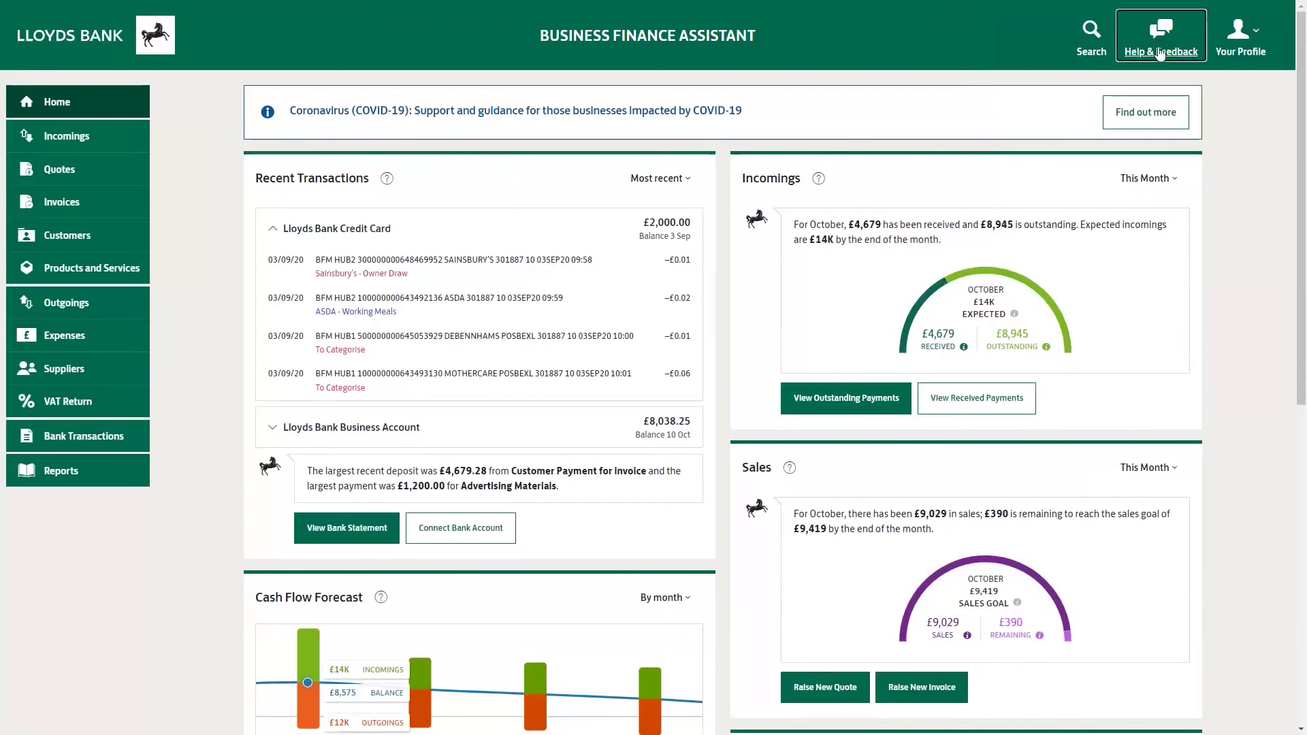